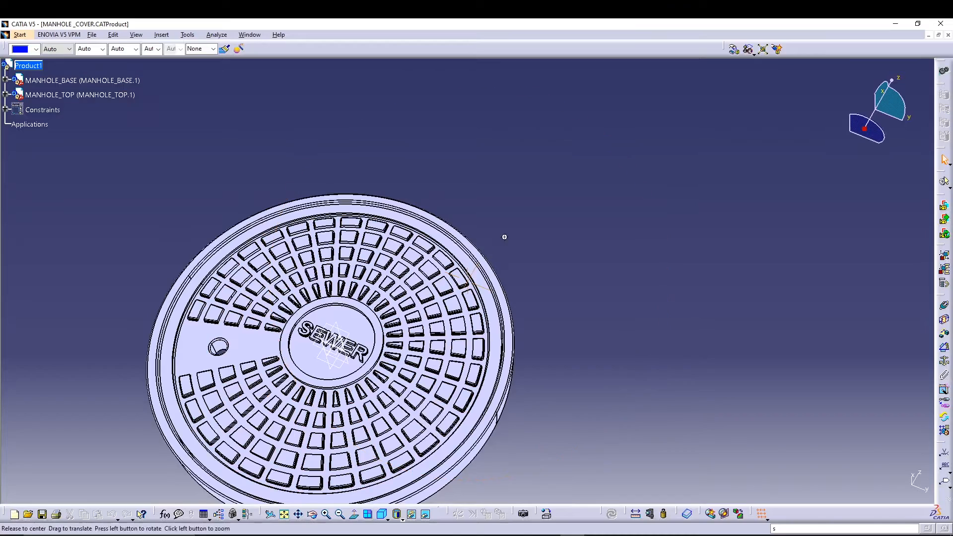
- Hide the MANHOLE_TOP component to examine the base ring, show it again, and inspect the assembled cover from several angles
{"action": "right_click", "coordinate": [89, 82]}
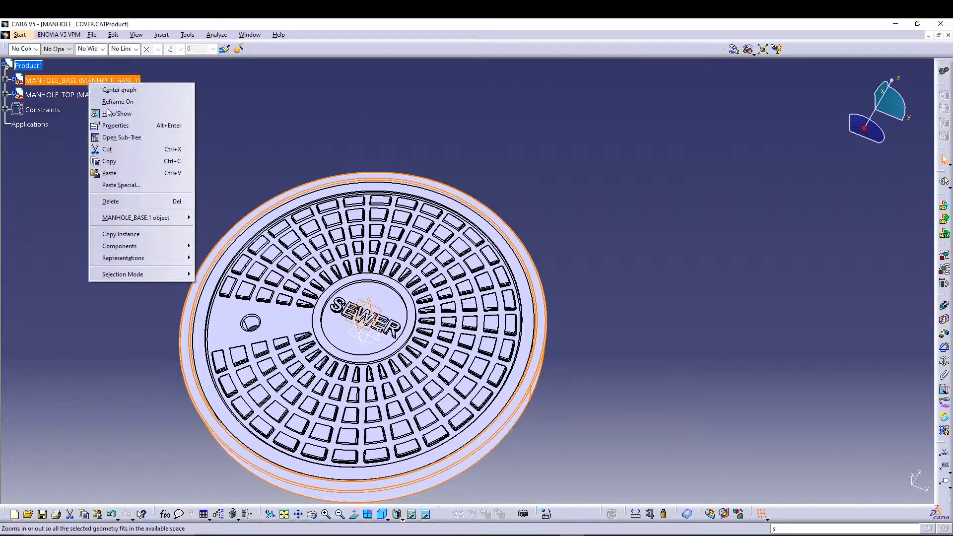
{"action": "left_click", "coordinate": [74, 94]}
{"action": "right_click", "coordinate": [73, 95]}
{"action": "left_click", "coordinate": [101, 122]}
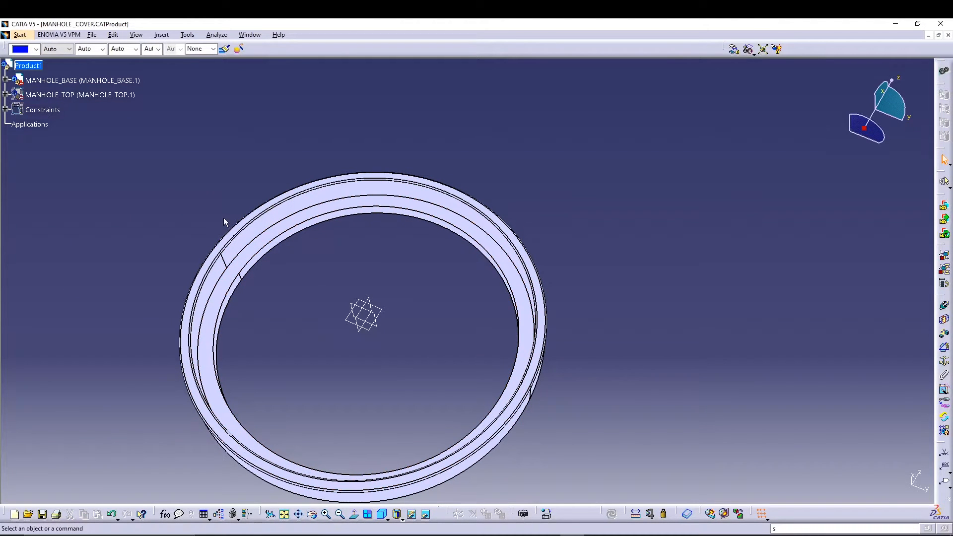
{"action": "left_click", "coordinate": [94, 94]}
{"action": "right_click", "coordinate": [94, 94]}
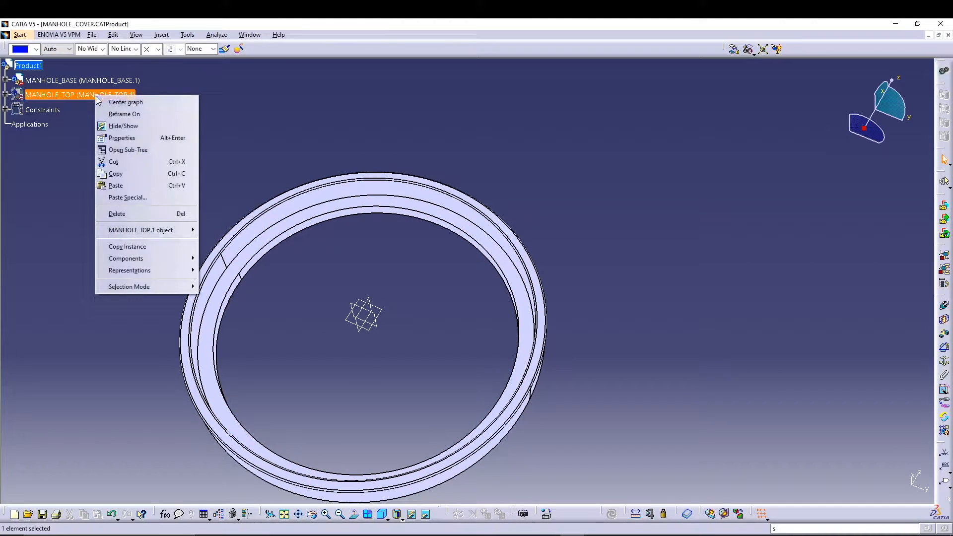
{"action": "left_click", "coordinate": [119, 126]}
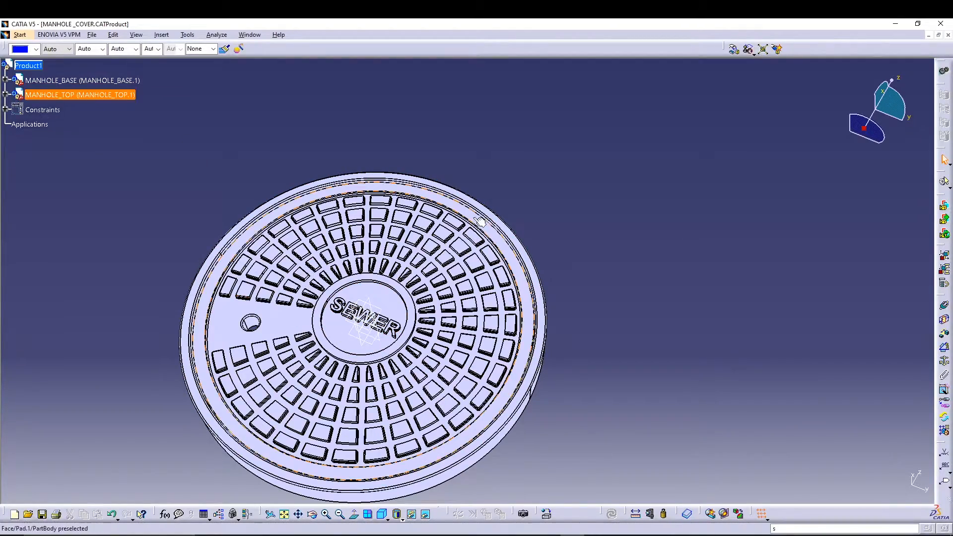
{"action": "middle_click_drag", "start_coordinate": [163, 251], "coordinate": [239, 282]}
{"action": "middle_click_drag", "start_coordinate": [540, 144], "coordinate": [561, 112]}
{"action": "middle_click_drag", "start_coordinate": [610, 178], "coordinate": [658, 221]}
{"action": "middle_click_drag", "start_coordinate": [546, 163], "coordinate": [597, 162]}
{"action": "middle_click_drag", "start_coordinate": [510, 154], "coordinate": [568, 116]}
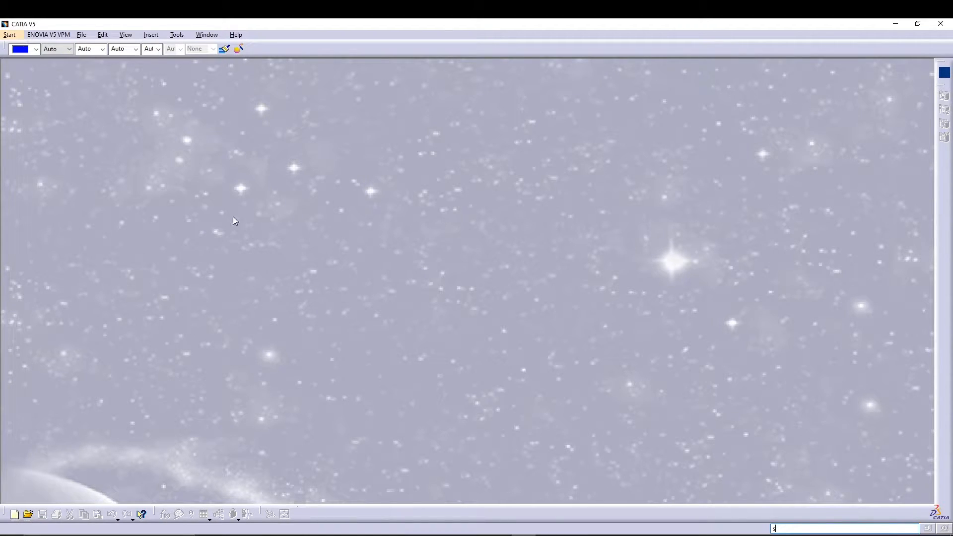
- Change the length unit to Inch (in) in the Parameters and Measure options
{"action": "left_click", "coordinate": [177, 34]}
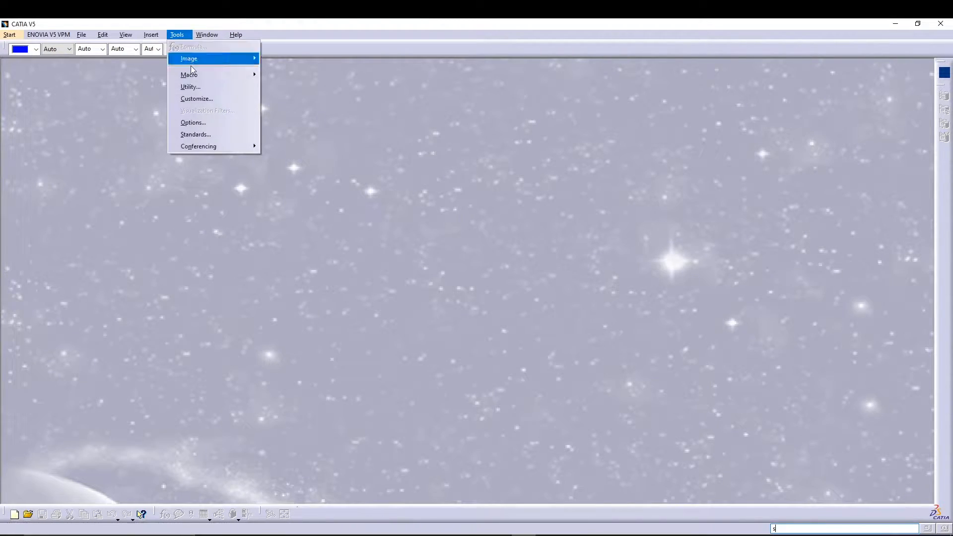
{"action": "left_click", "coordinate": [205, 124]}
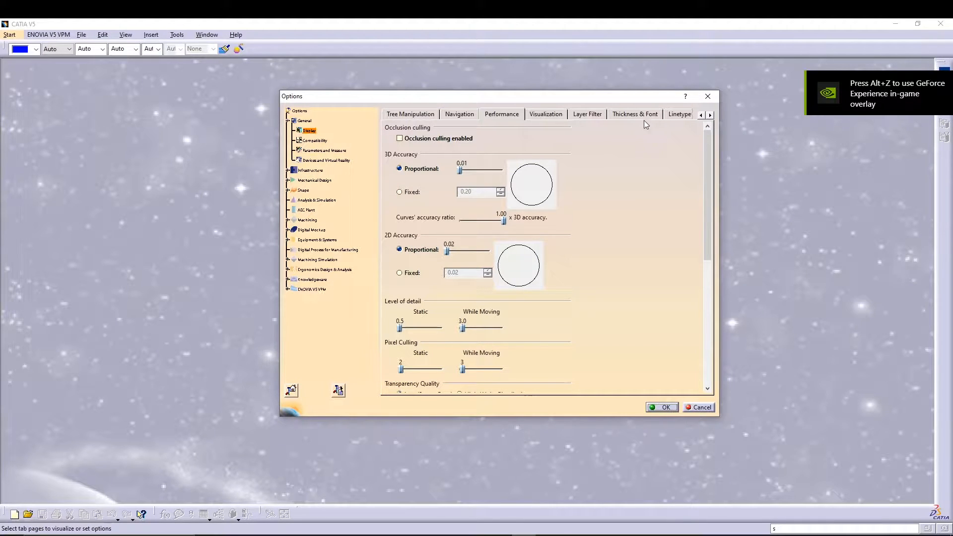
{"action": "left_click", "coordinate": [304, 120]}
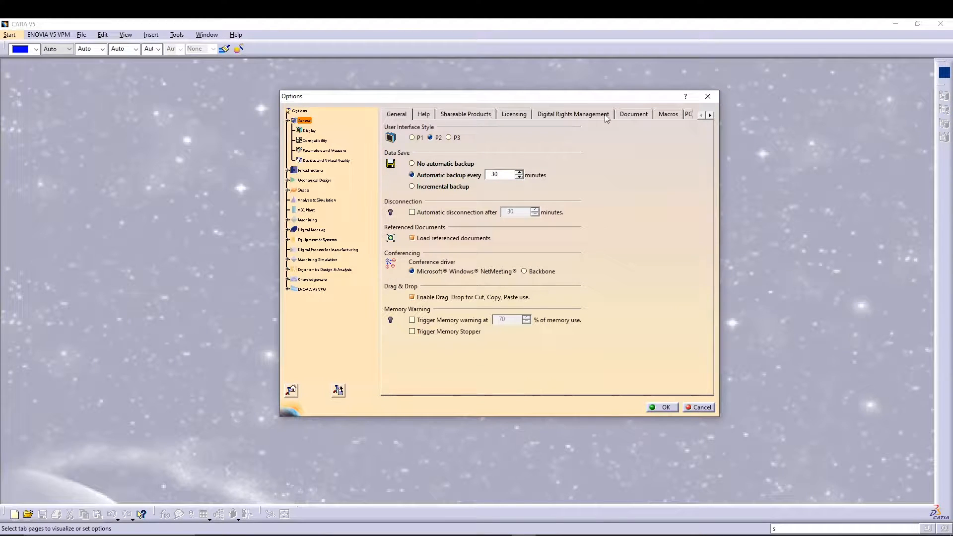
{"action": "left_click", "coordinate": [323, 150]}
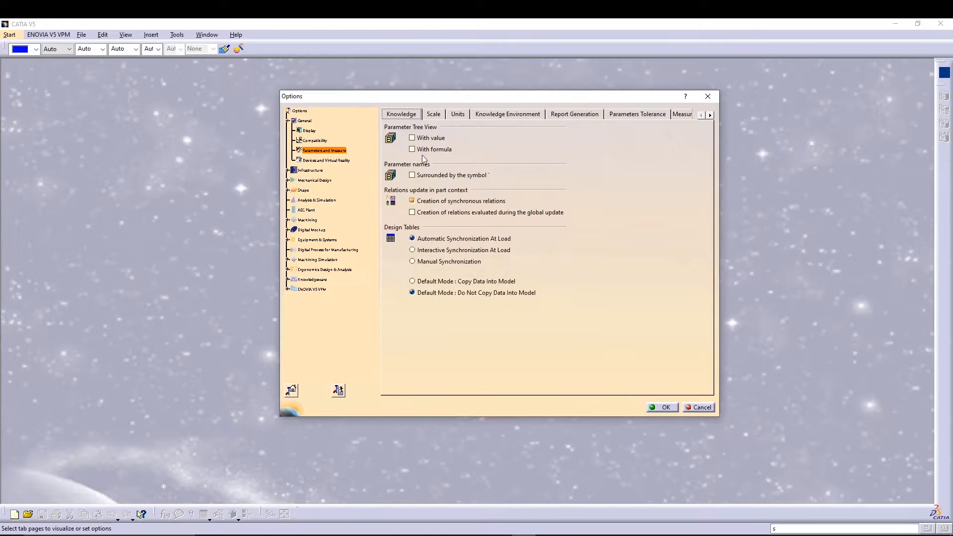
{"action": "left_click", "coordinate": [457, 114]}
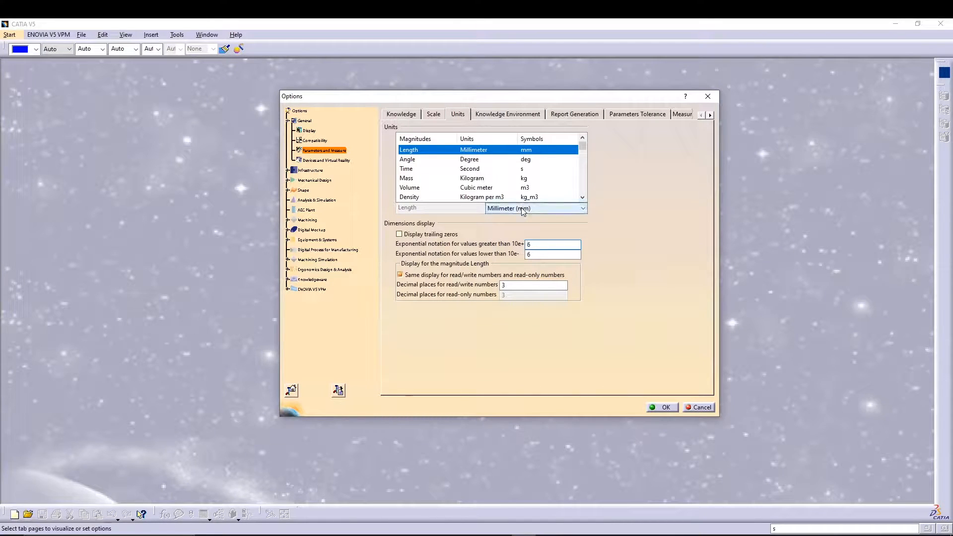
{"action": "left_click", "coordinate": [523, 209]}
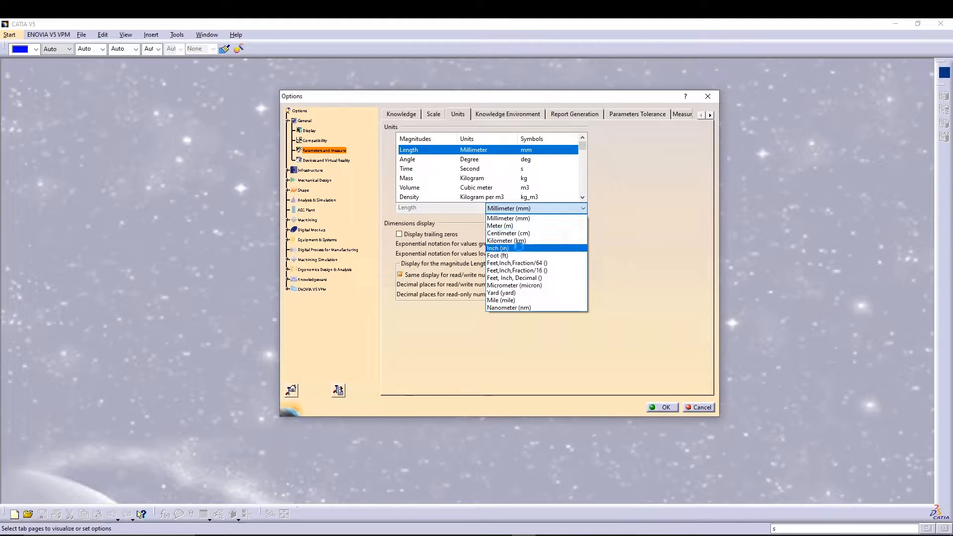
{"action": "left_click", "coordinate": [521, 248]}
{"action": "left_click", "coordinate": [662, 407]}
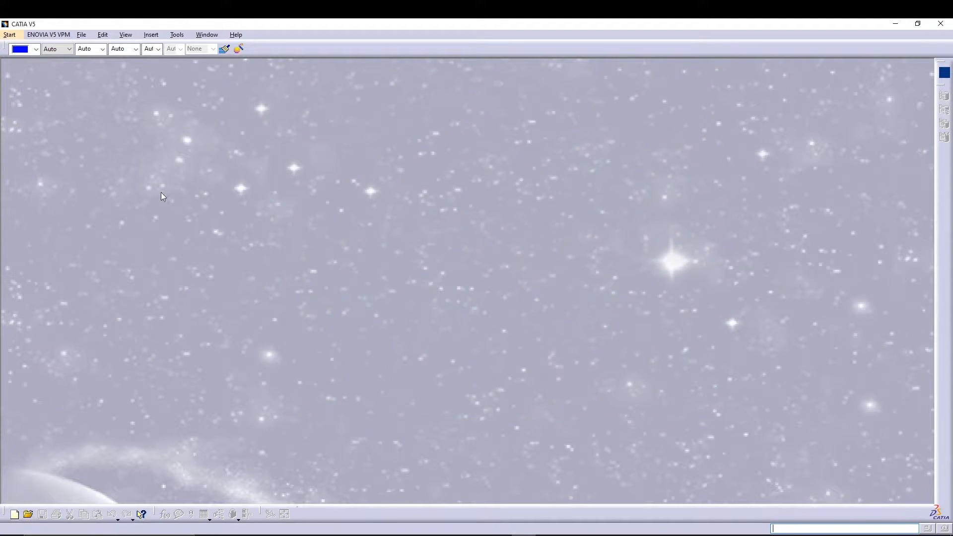
- Create a new part named MANHOLE_BASE in the Part Design workbench
{"action": "left_click", "coordinate": [9, 34]}
{"action": "mouse_move", "coordinate": [90, 60]}
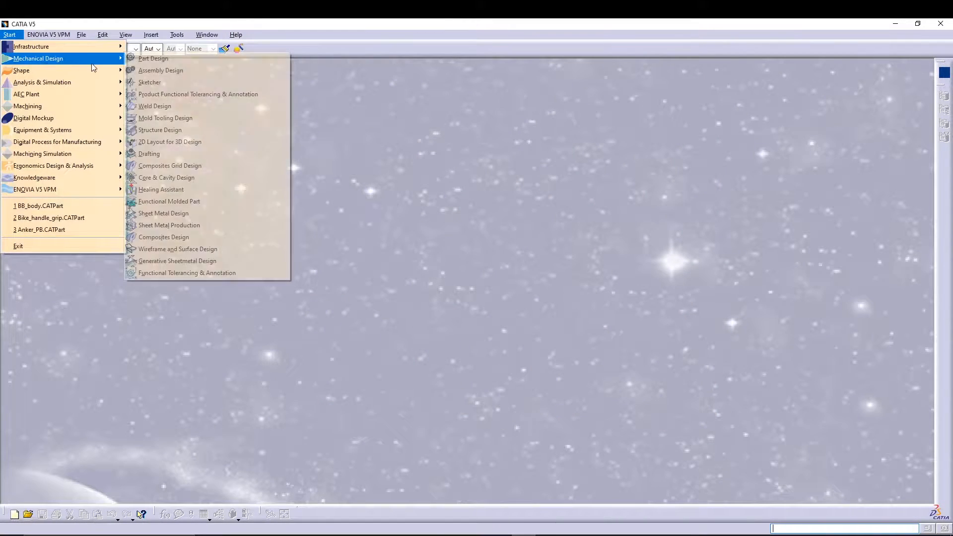
{"action": "left_click", "coordinate": [148, 60]}
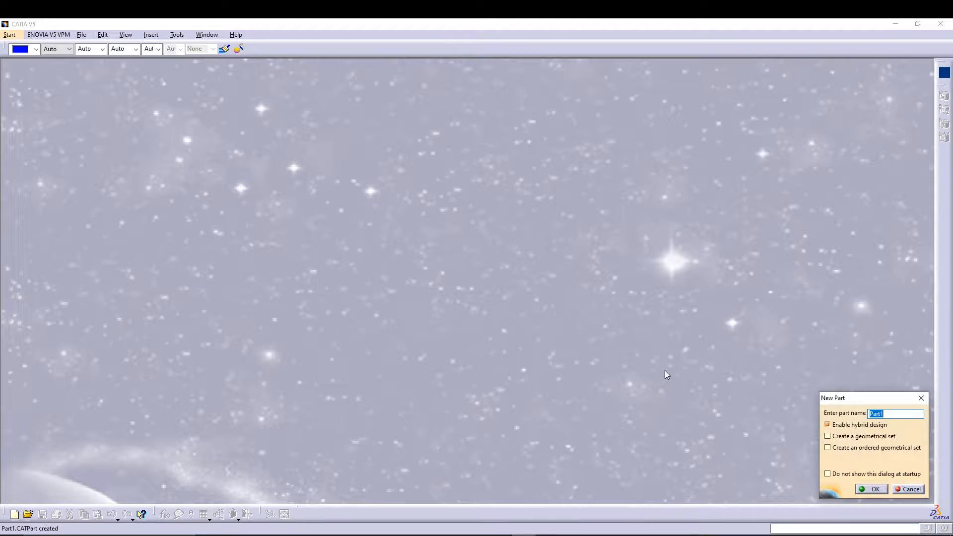
{"action": "type", "text": "MANHOLE_BASE"}
{"action": "key", "text": "Return"}
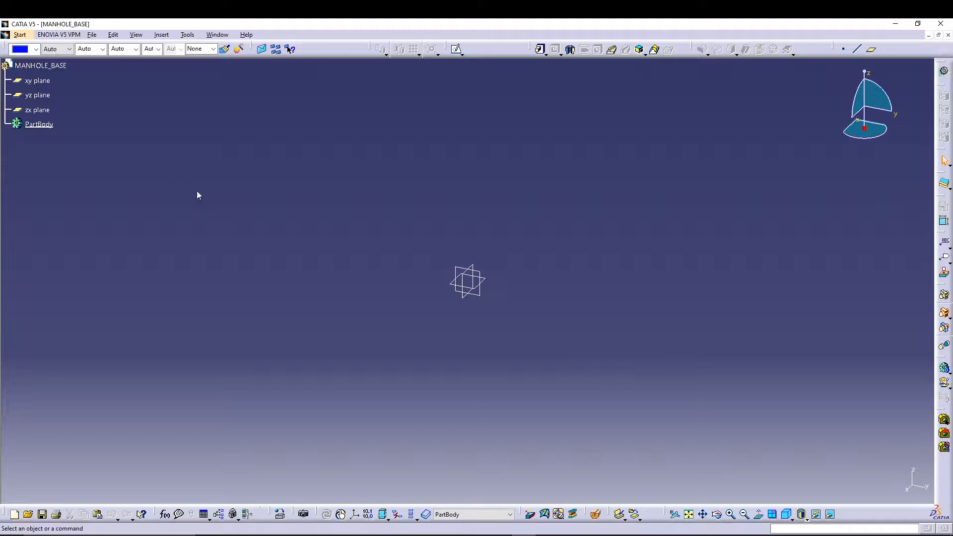
- Sketch two concentric circles on the yz plane centred on the origin, about 2.8 in and 3.3 in in diameter
{"action": "left_click", "coordinate": [37, 95]}
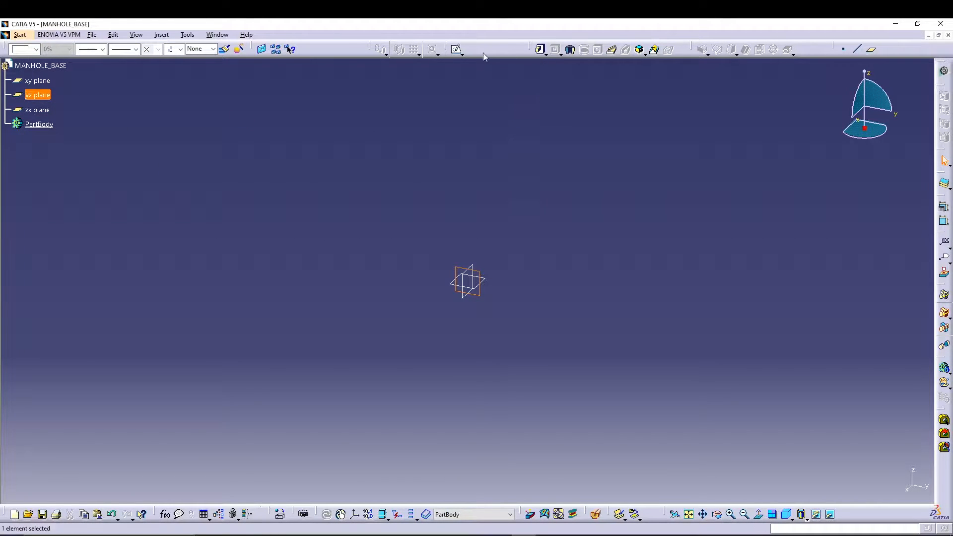
{"action": "left_click", "coordinate": [457, 50]}
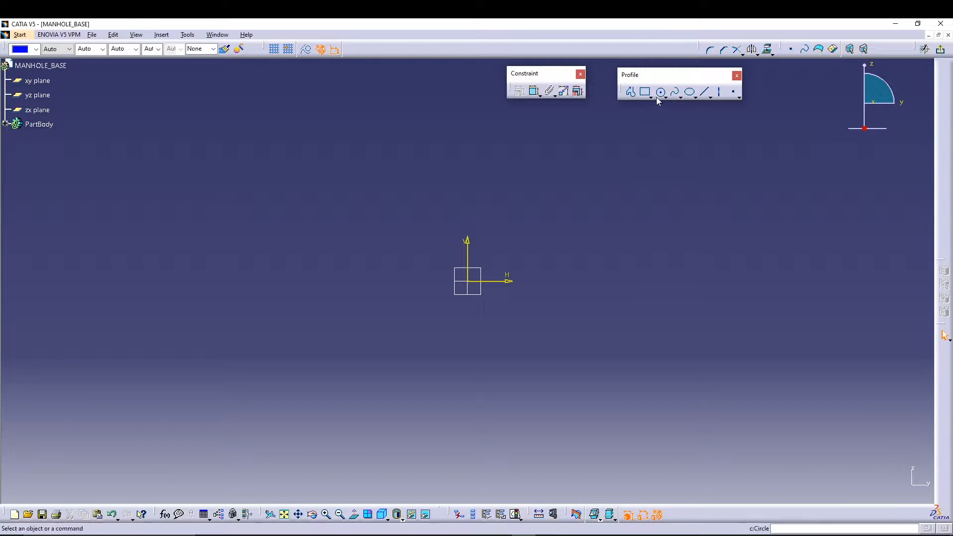
{"action": "left_click", "coordinate": [659, 92]}
{"action": "left_click", "coordinate": [469, 282]}
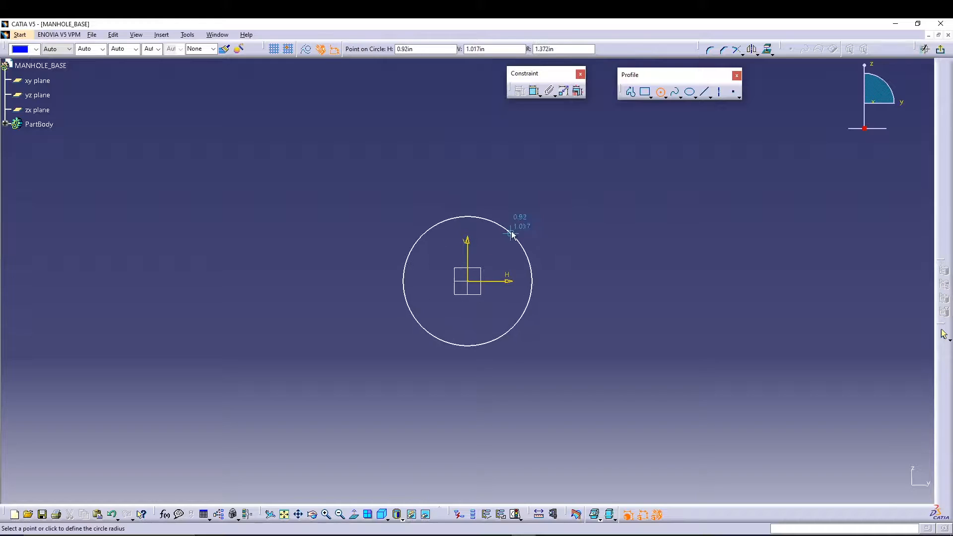
{"action": "left_click", "coordinate": [511, 227]}
{"action": "left_click", "coordinate": [659, 92]}
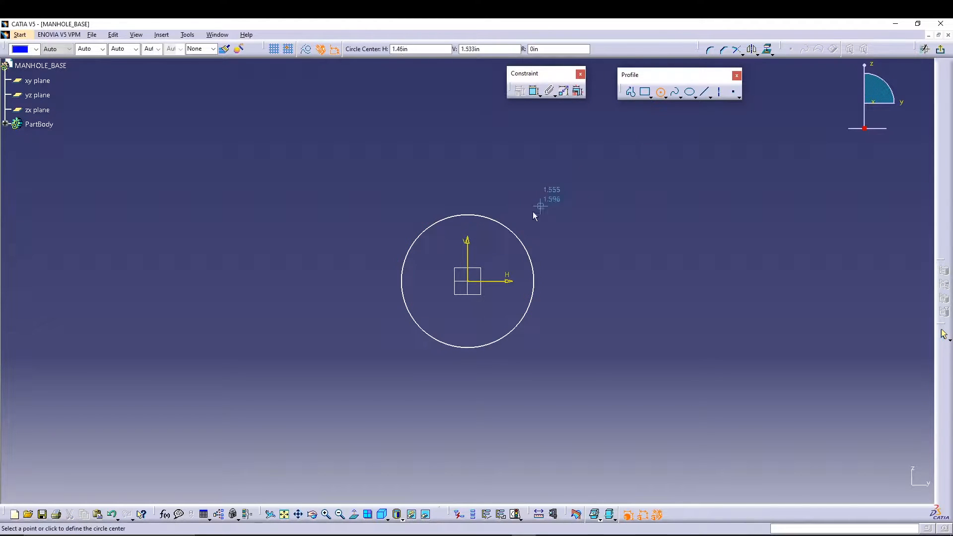
{"action": "left_click", "coordinate": [468, 281]}
{"action": "left_click", "coordinate": [519, 222]}
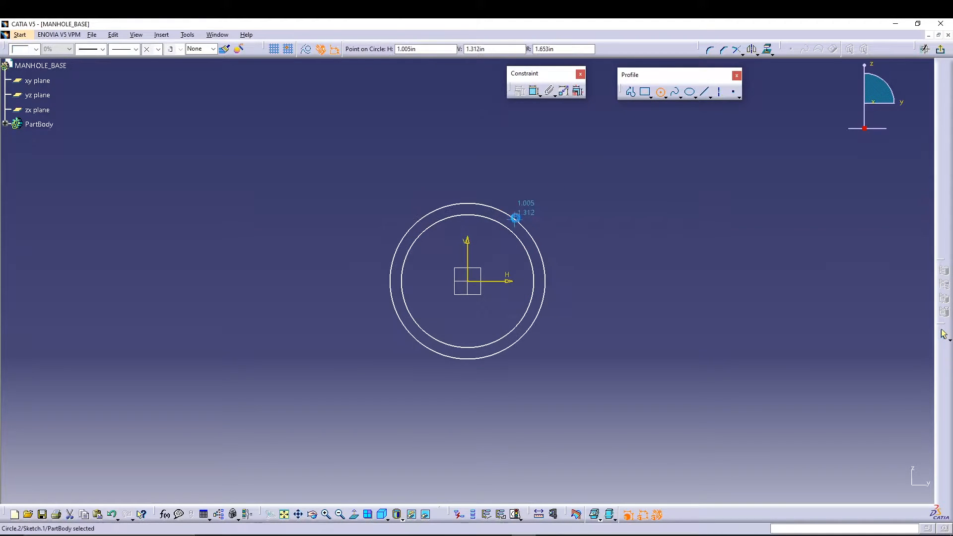
- Add diameter constraints to the outer and inner circles
{"action": "left_click", "coordinate": [535, 91]}
{"action": "left_click", "coordinate": [525, 201]}
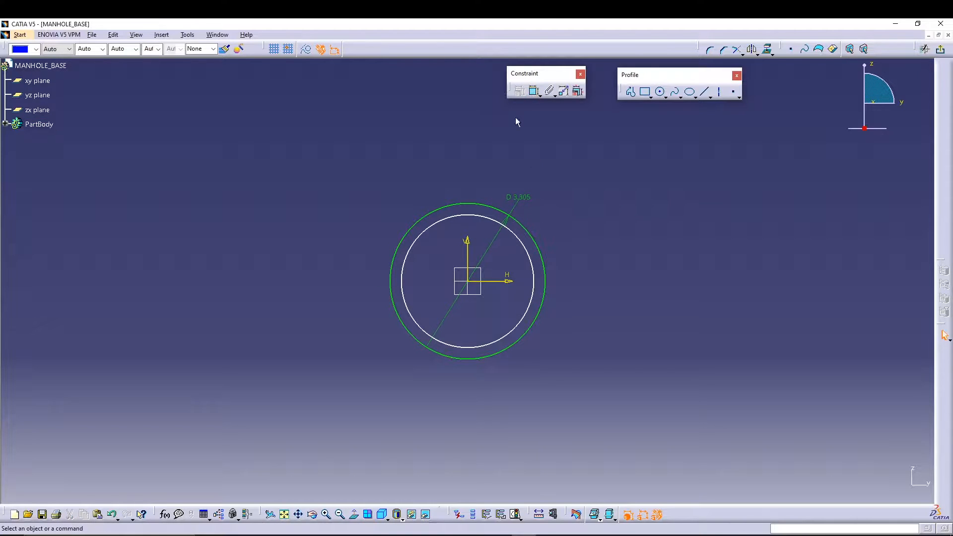
{"action": "left_click", "coordinate": [525, 249]}
{"action": "left_click", "coordinate": [568, 237]}
{"action": "key", "text": "Escape"}
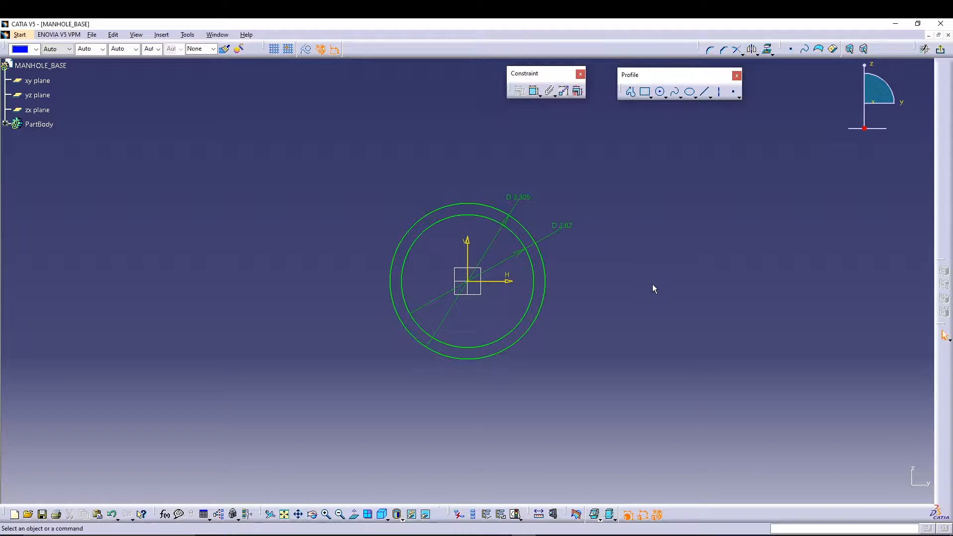
- Set the outer circle's diameter to 24.2 in, fit the sketch in view and move the dimension label outside the circle
{"action": "double_click", "coordinate": [516, 197]}
{"action": "type", "text": "24"}
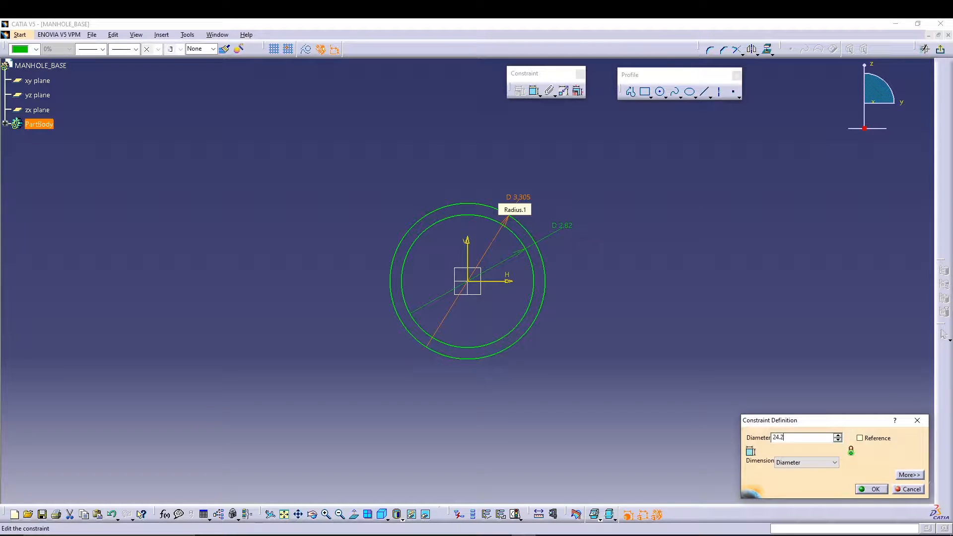
{"action": "type", "text": ".2"}
{"action": "key", "text": "Return"}
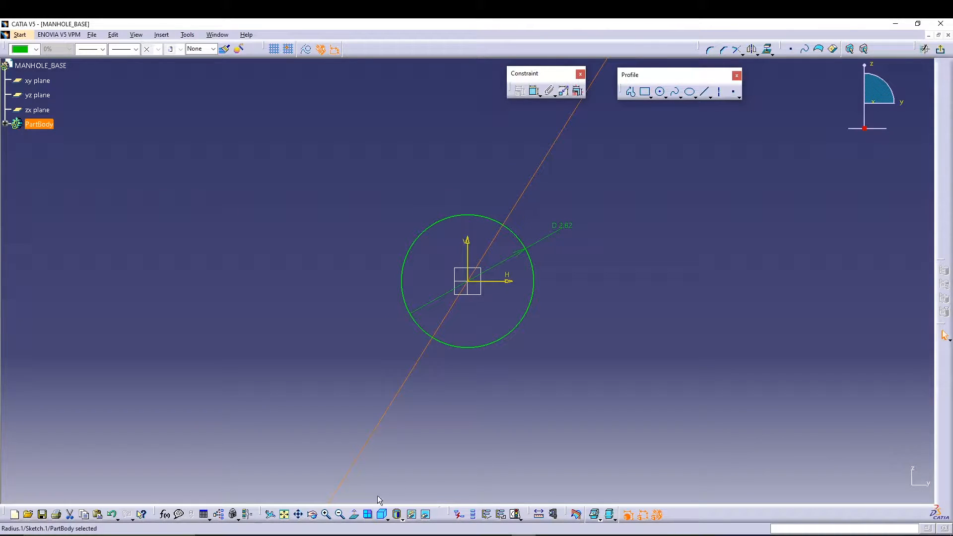
{"action": "left_click", "coordinate": [284, 514]}
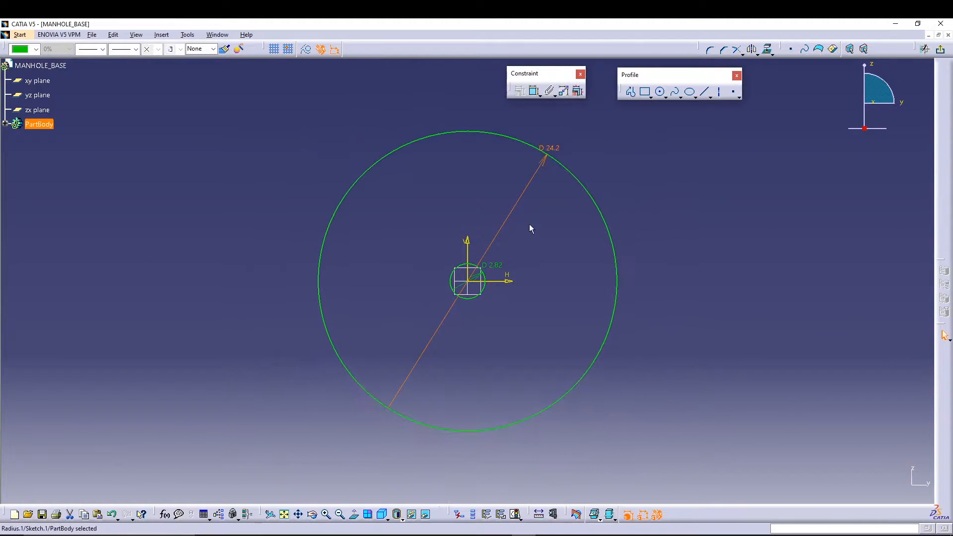
{"action": "left_click_drag", "start_coordinate": [555, 149], "coordinate": [595, 151]}
- Set the small inner circle's diameter to 25.75 in
{"action": "double_click", "coordinate": [497, 268]}
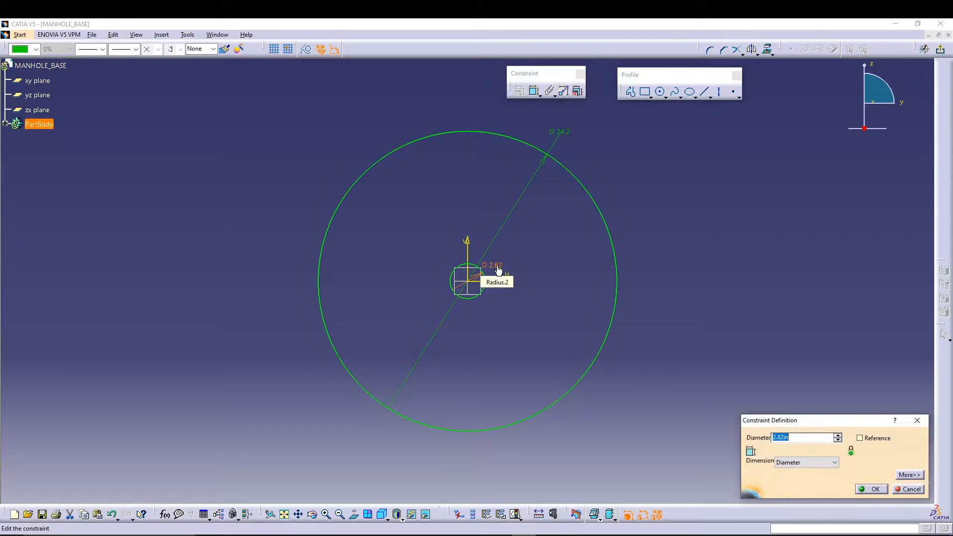
{"action": "type", "text": "25.75"}
{"action": "key", "text": "Return"}
{"action": "left_click", "coordinate": [728, 265]}
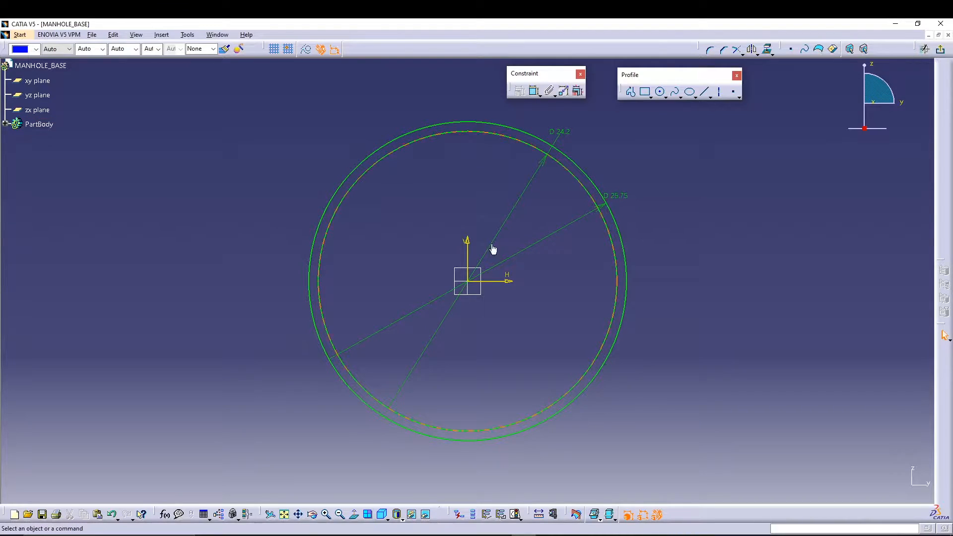
{"action": "key", "text": "alt+Tab"}
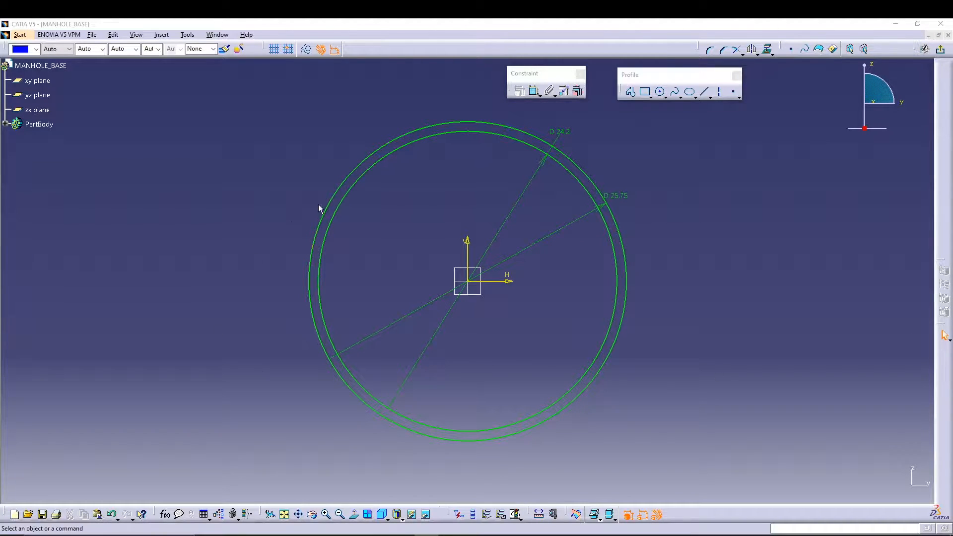
- Exit the sketch and pad the ring profile to a length of 2 in
{"action": "left_click", "coordinate": [940, 49]}
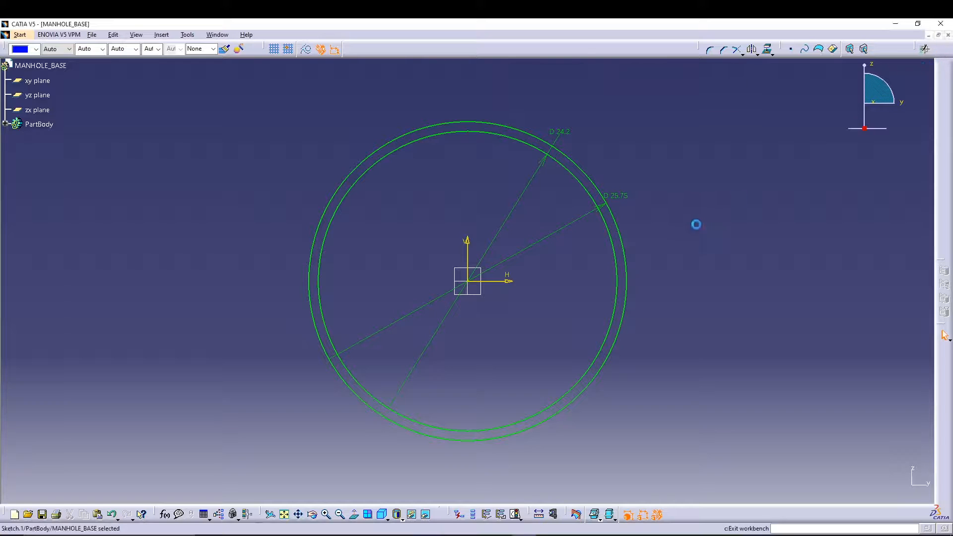
{"action": "left_click", "coordinate": [540, 48]}
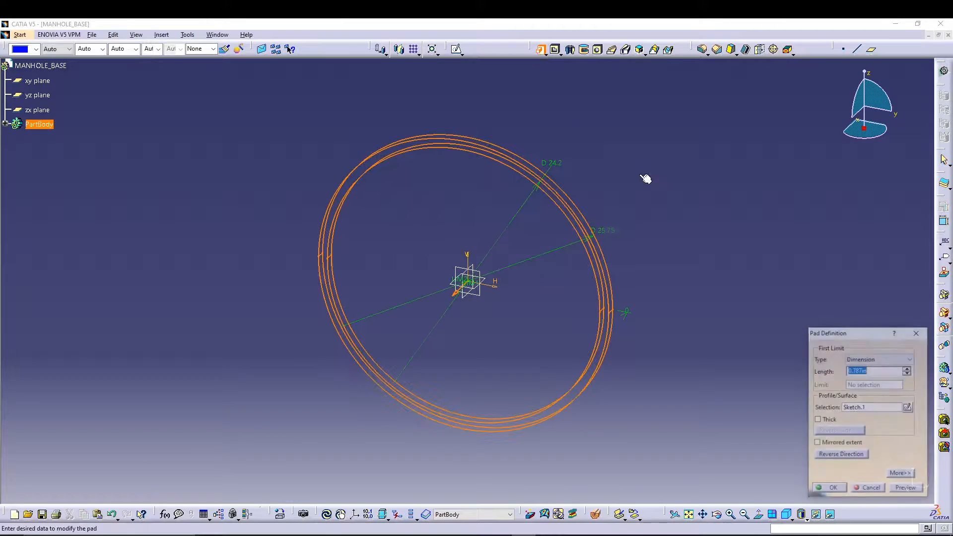
{"action": "type", "text": "2in"}
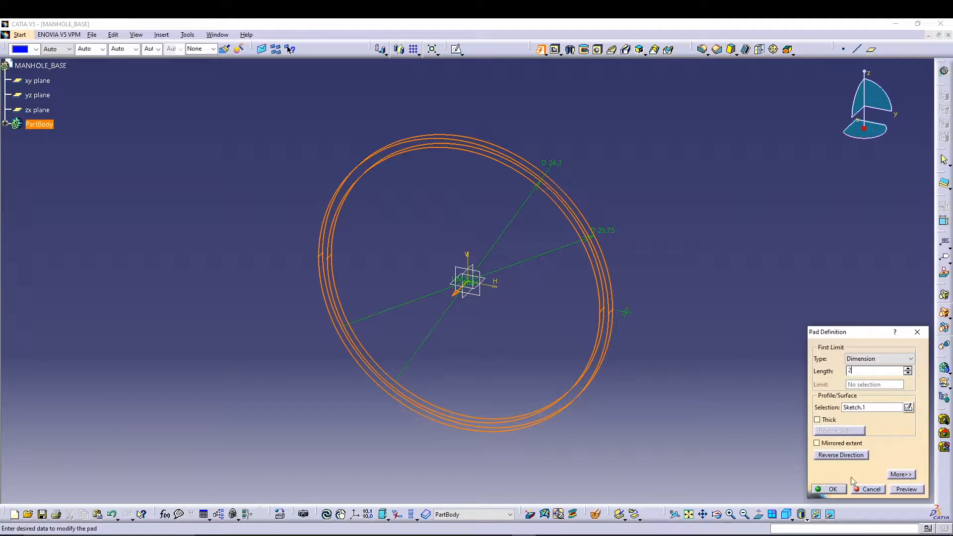
{"action": "left_click", "coordinate": [900, 489]}
{"action": "left_click", "coordinate": [831, 489]}
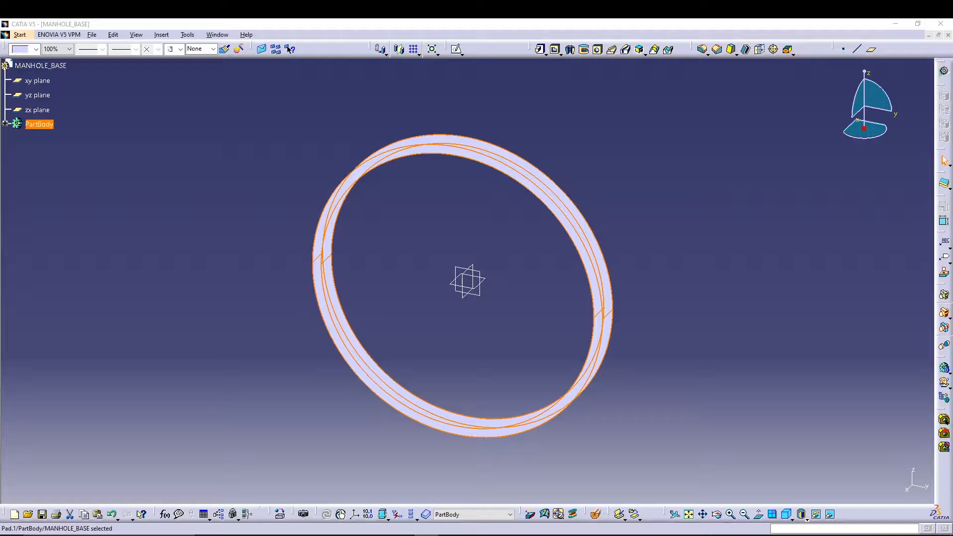
{"action": "left_click", "coordinate": [208, 349]}
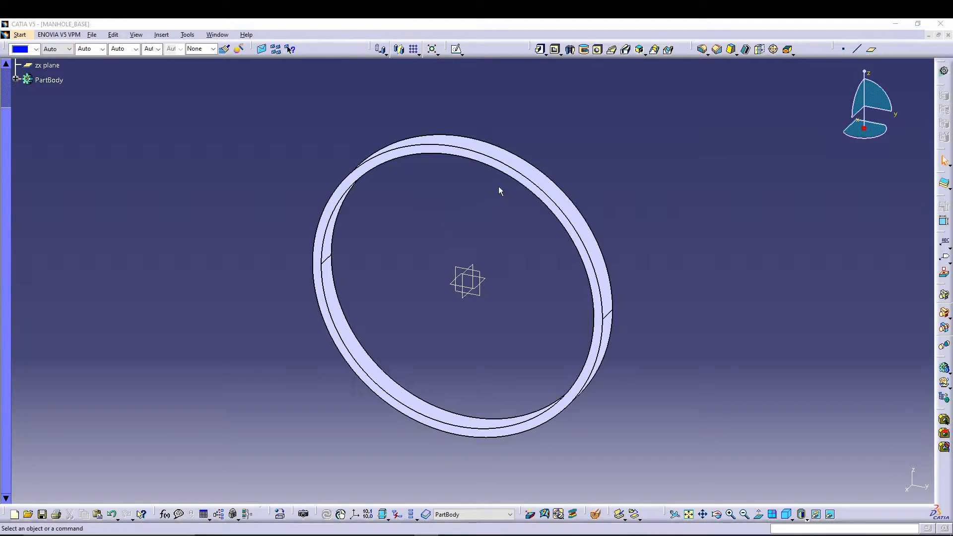
- Start a sketch on the ring's flat front face and draw a circle centred on the origin inside the ring
{"action": "left_click", "coordinate": [518, 178]}
{"action": "left_click", "coordinate": [456, 48]}
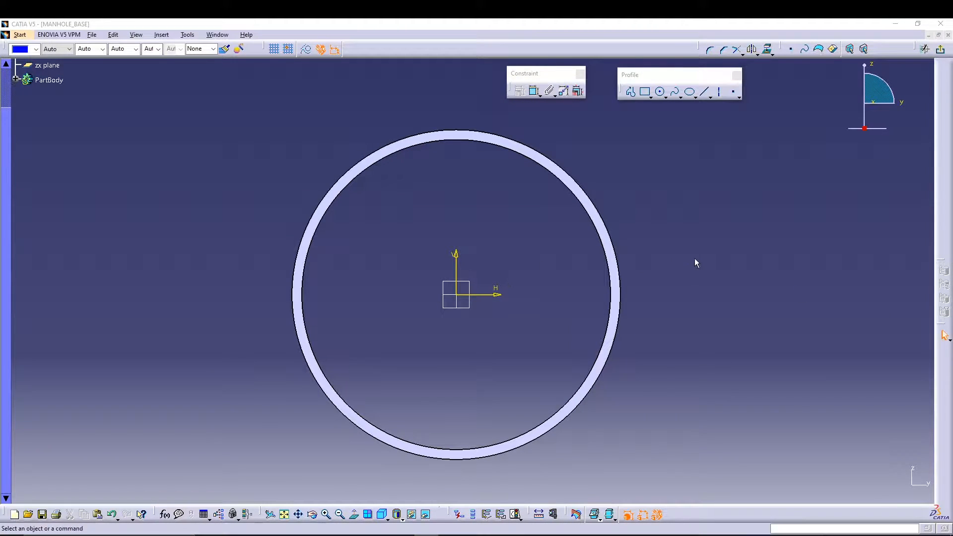
{"action": "left_click", "coordinate": [658, 91]}
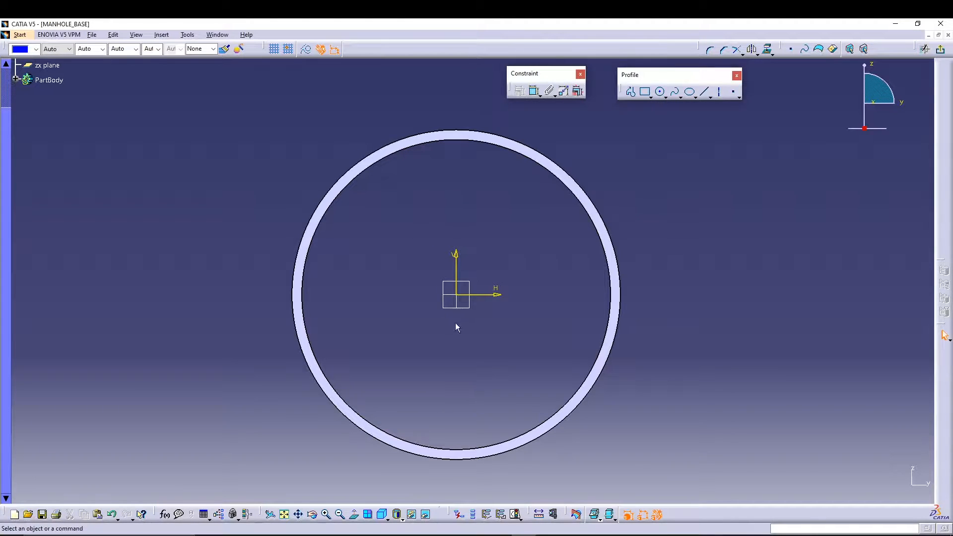
{"action": "left_click", "coordinate": [659, 92]}
{"action": "left_click", "coordinate": [456, 297]}
{"action": "left_click", "coordinate": [512, 240]}
- Add a diameter constraint to the new circle and set it to 22 in
{"action": "left_click", "coordinate": [533, 93]}
{"action": "left_click", "coordinate": [591, 160]}
{"action": "double_click", "coordinate": [588, 159]}
{"action": "type", "text": "2"}
{"action": "key", "text": "Return"}
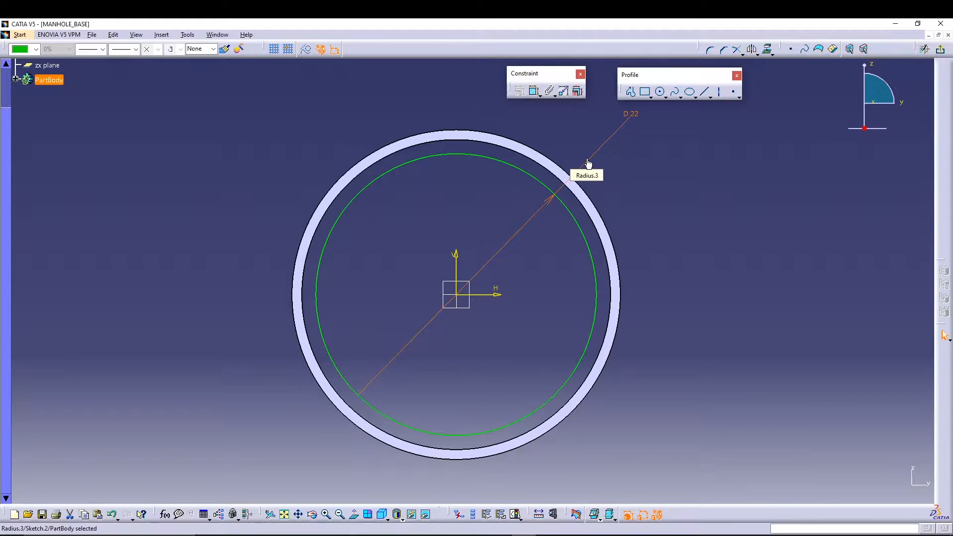
{"action": "left_click", "coordinate": [799, 263]}
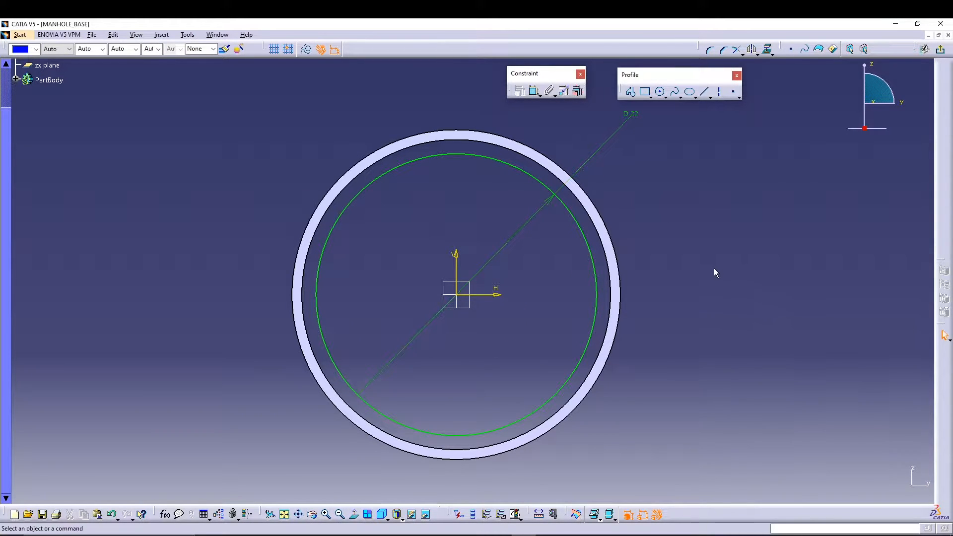
- Draw a second origin-centred circle between the 22 in circle and the ring's inner edge
{"action": "key", "text": "alt+Tab"}
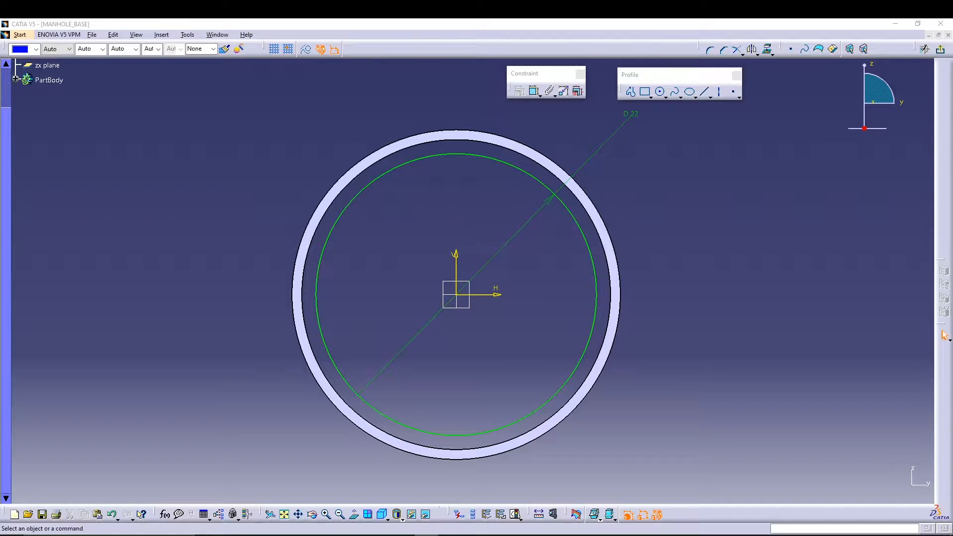
{"action": "left_click", "coordinate": [691, 212]}
{"action": "left_click", "coordinate": [660, 95]}
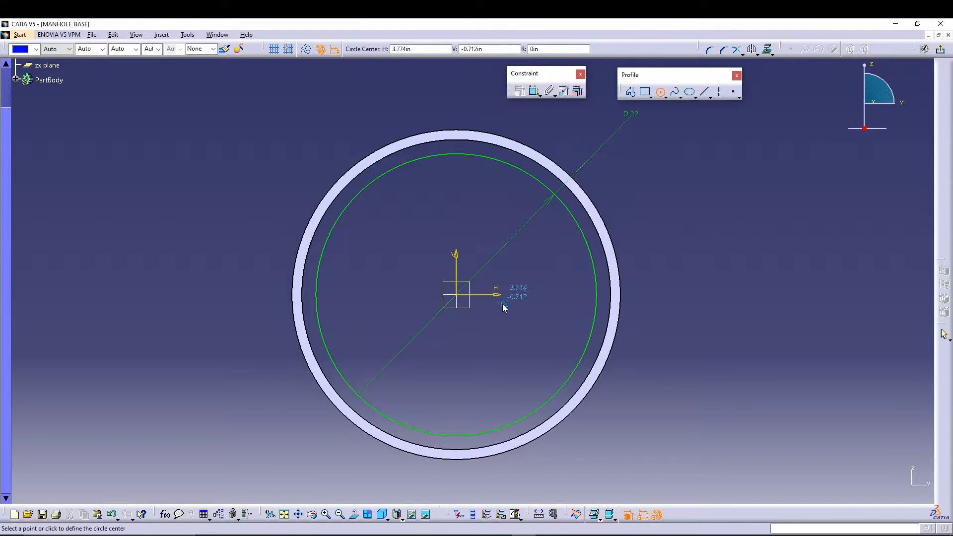
{"action": "left_click", "coordinate": [456, 294]}
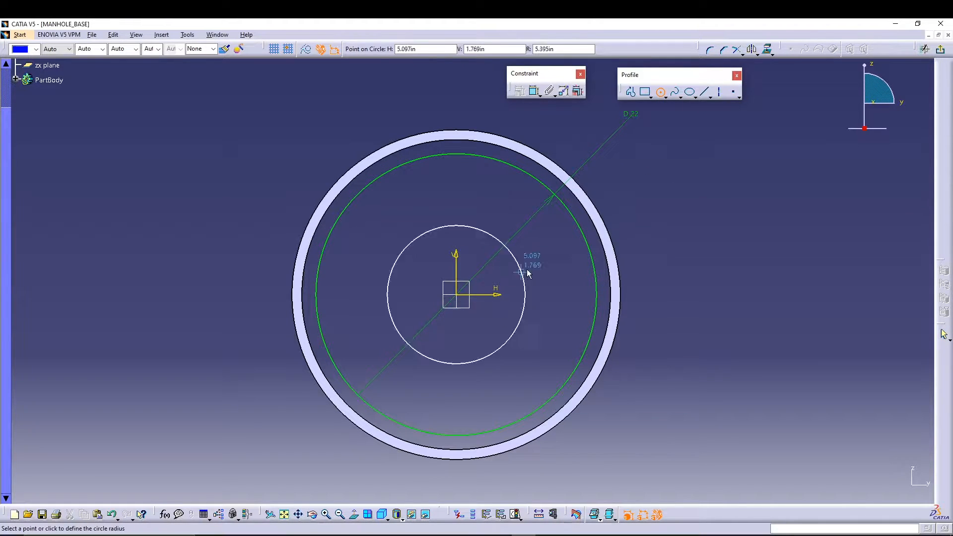
{"action": "left_click", "coordinate": [591, 227]}
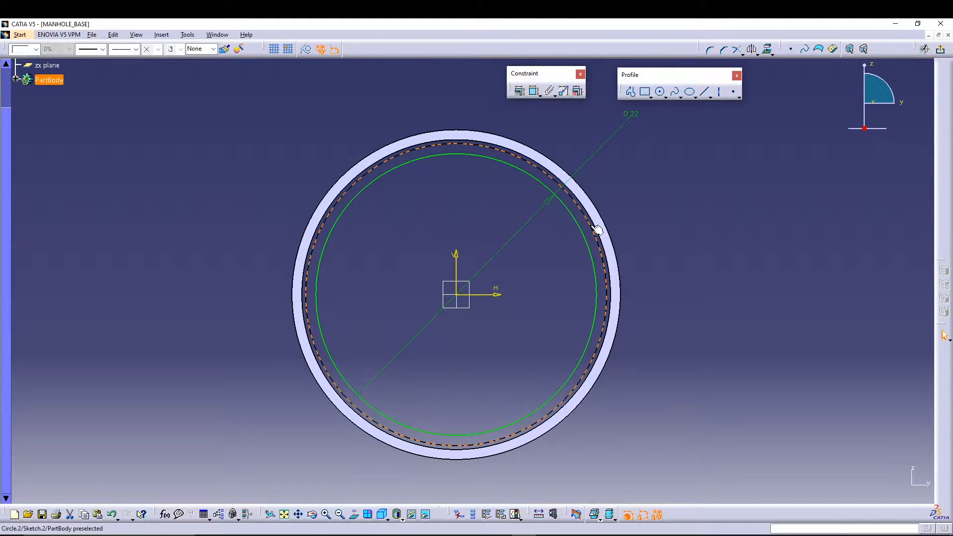
- Add a diameter constraint to the second circle and set it to 25 in
{"action": "left_click", "coordinate": [535, 90]}
{"action": "left_click", "coordinate": [674, 227]}
{"action": "double_click", "coordinate": [677, 226]}
{"action": "type", "text": "25"}
{"action": "key", "text": "Return"}
{"action": "left_click", "coordinate": [753, 230]}
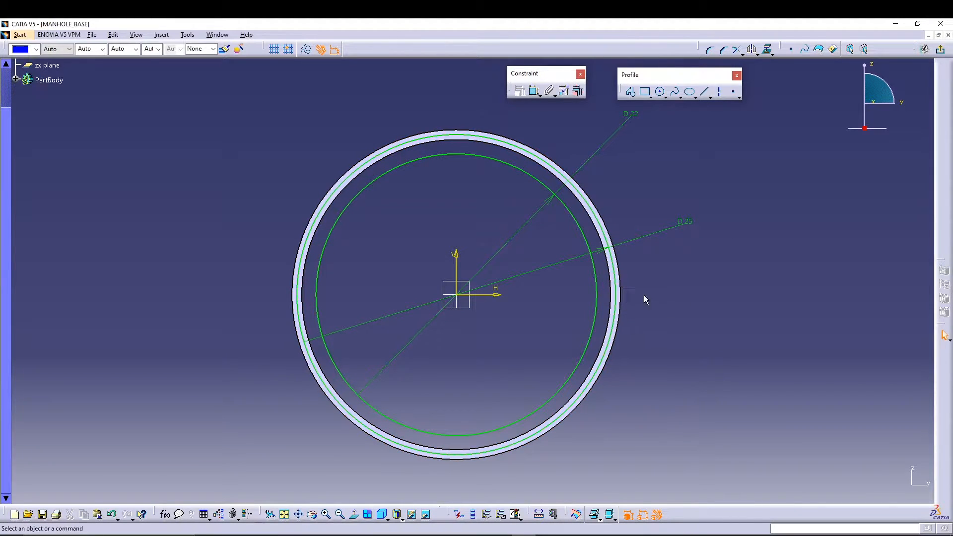
- Exit the sketch and pad the profile between the two circles to form the inner ledge on the ring
{"action": "left_click", "coordinate": [939, 49]}
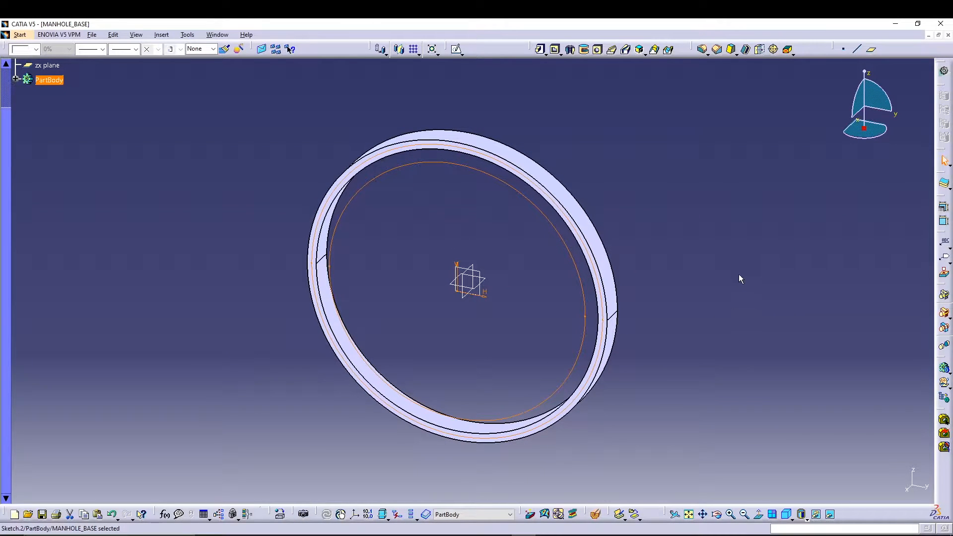
{"action": "key", "text": "alt+Tab"}
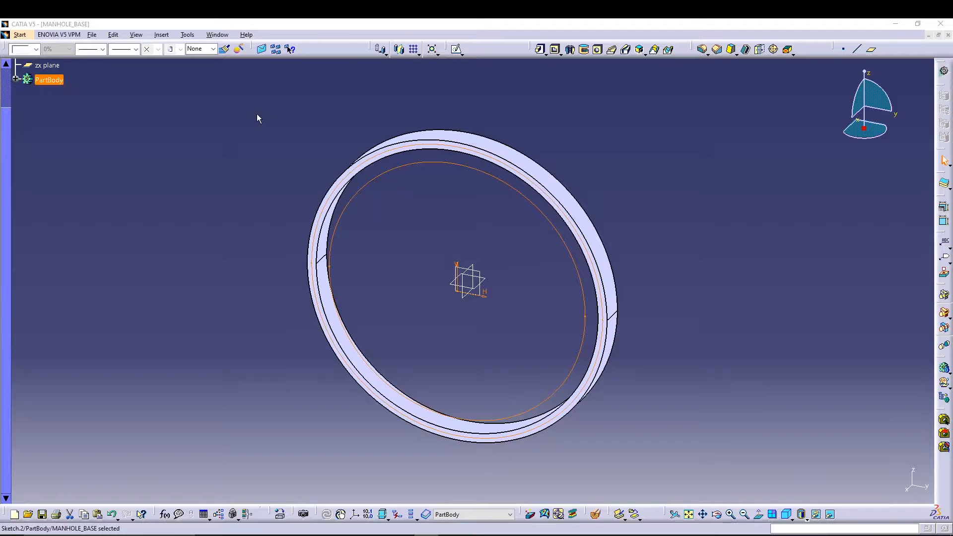
{"action": "left_click", "coordinate": [540, 49]}
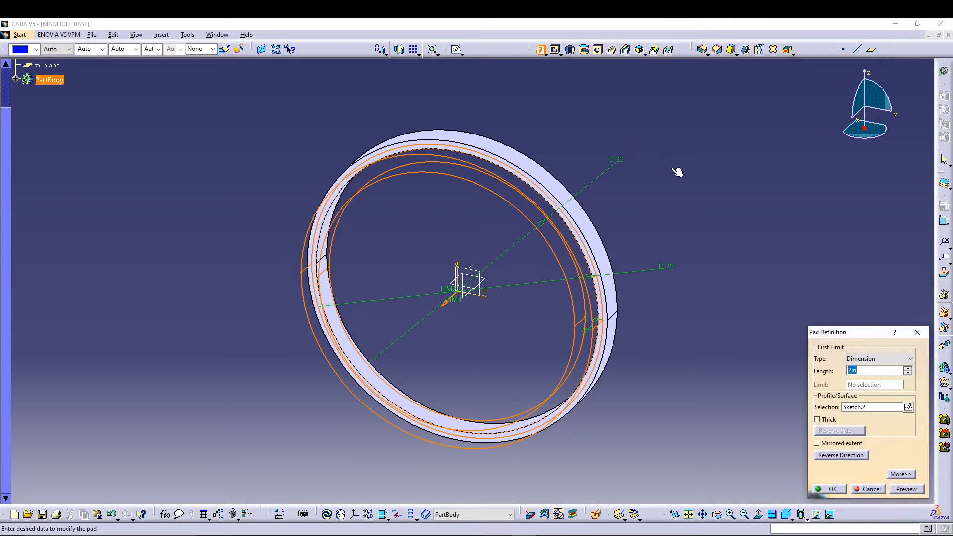
{"action": "key", "text": "Return"}
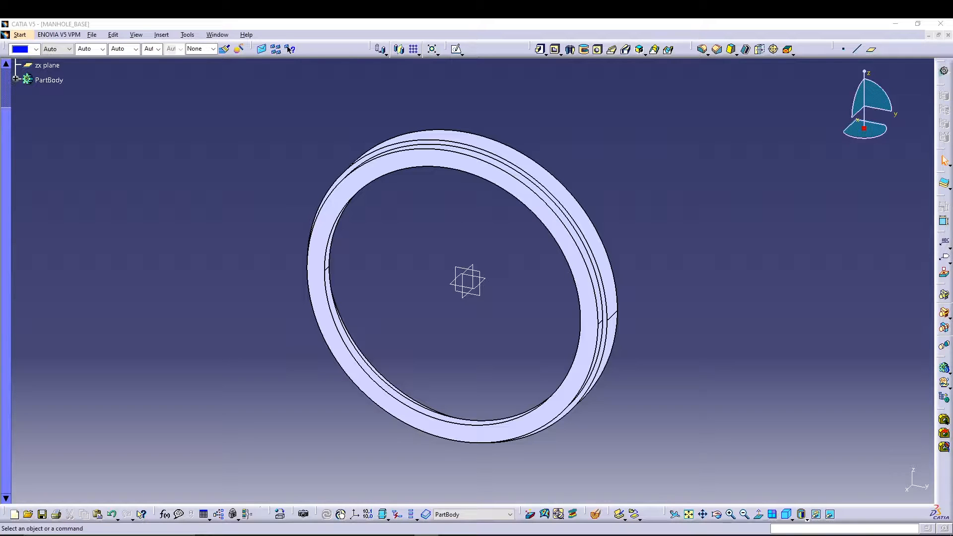
- Fillet the inner and outer edges of the ring's end face opposite the ledge with a 0.1 in radius
{"action": "middle_click_drag", "start_coordinate": [659, 230], "coordinate": [564, 141]}
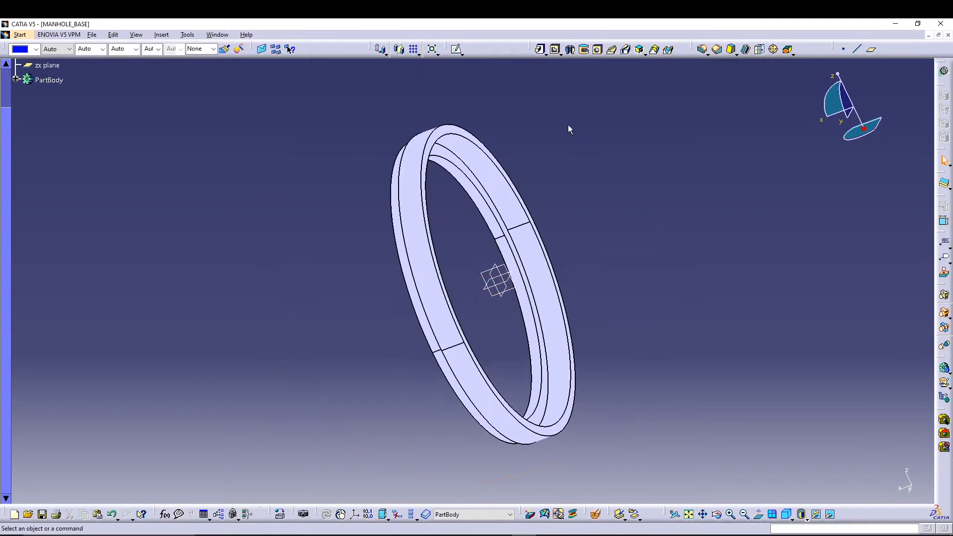
{"action": "left_click", "coordinate": [701, 49]}
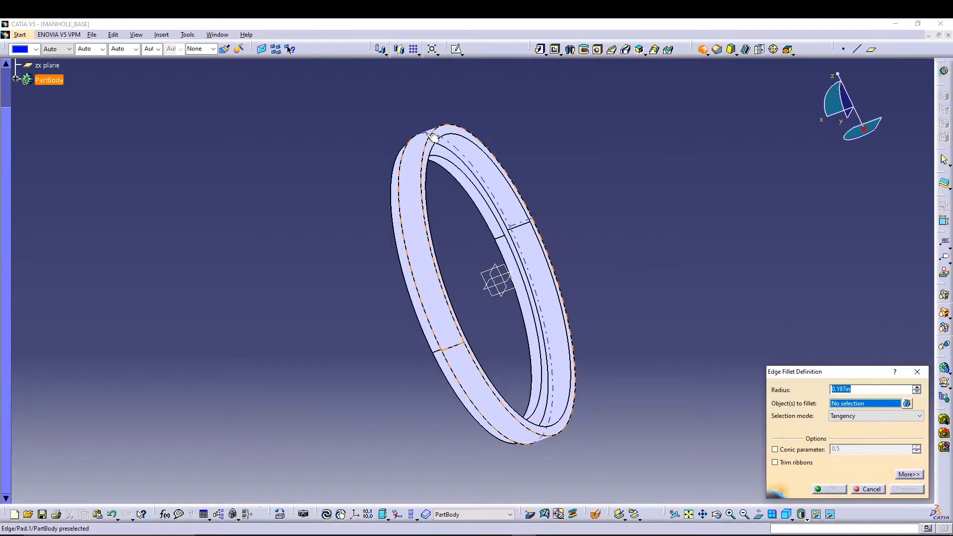
{"action": "left_click", "coordinate": [449, 137]}
{"action": "left_click", "coordinate": [449, 138]}
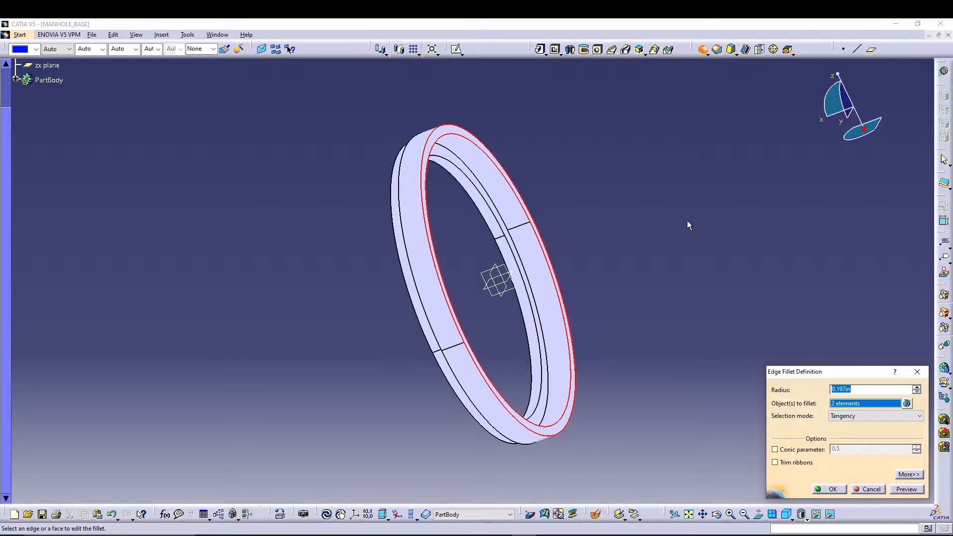
{"action": "type", "text": ".1"}
{"action": "key", "text": "Return"}
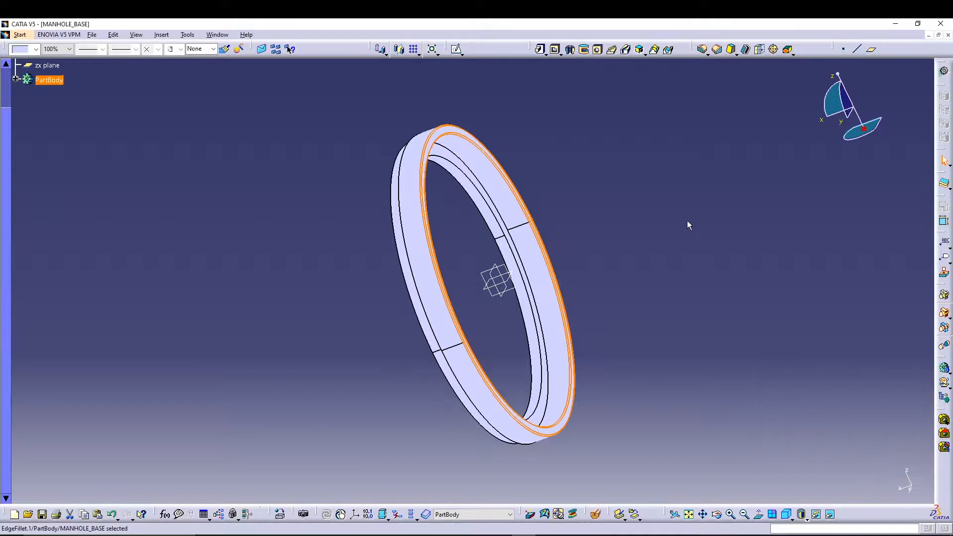
{"action": "left_click", "coordinate": [687, 223]}
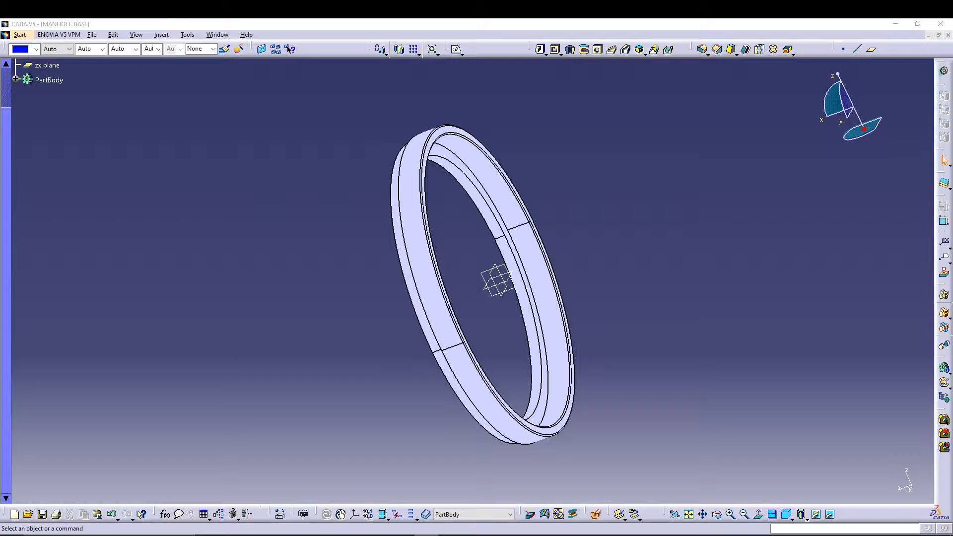
{"action": "middle_click_drag", "start_coordinate": [270, 245], "coordinate": [451, 241]}
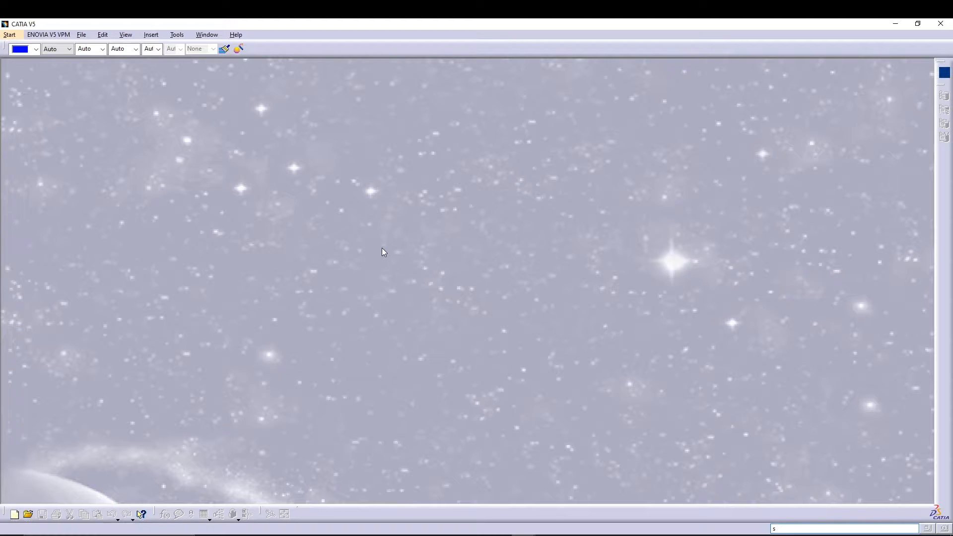
- Create a new Part Design part named MANHOLETOP with hybrid design enabled
{"action": "left_click", "coordinate": [11, 36]}
{"action": "mouse_move", "coordinate": [45, 58]}
{"action": "left_click", "coordinate": [144, 58]}
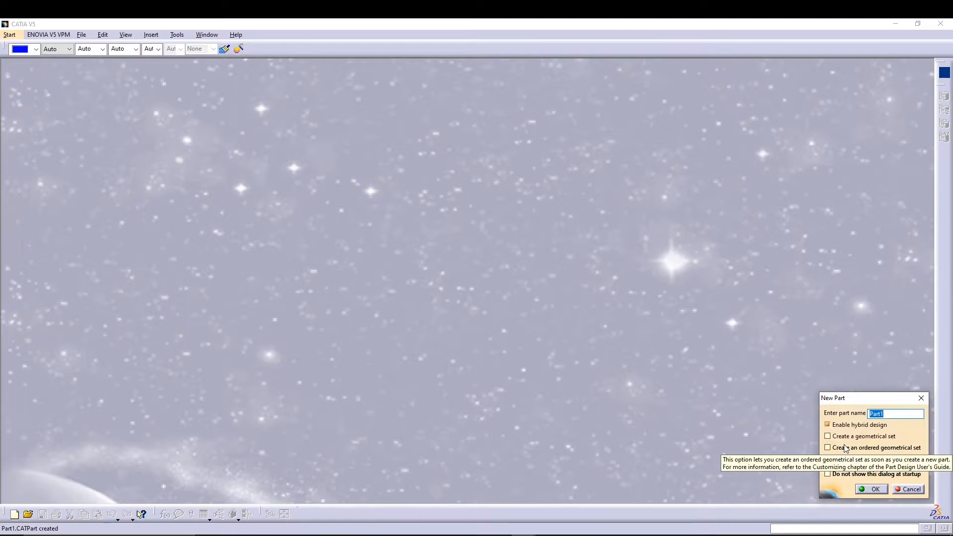
{"action": "type", "text": "MANHOLE"}
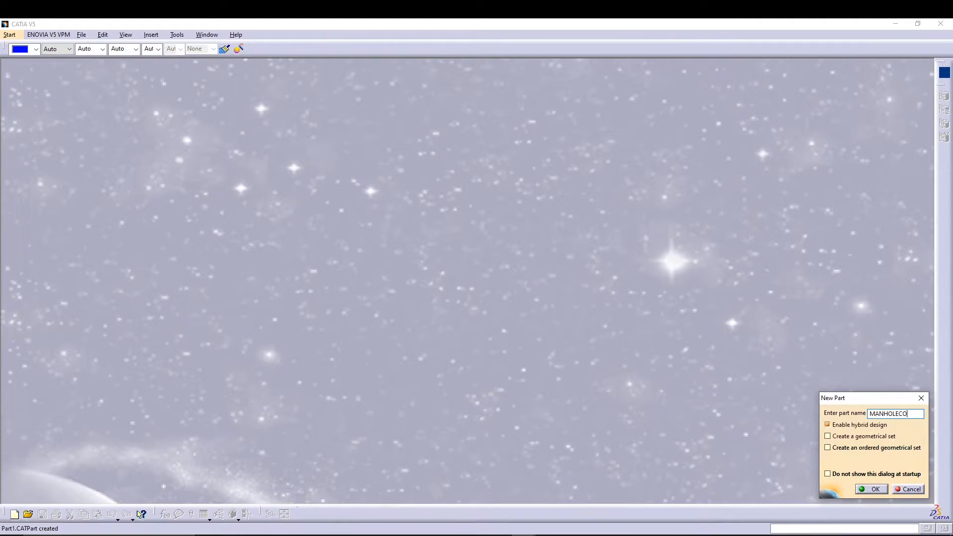
{"action": "type", "text": "TOP"}
{"action": "key", "text": "Return"}
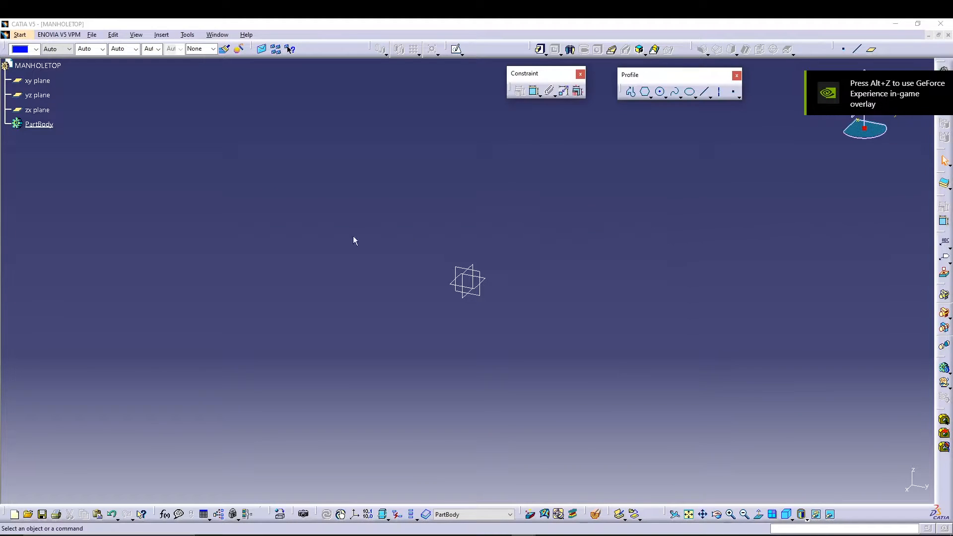
- Start a sketch on the yz plane and draw a circle about 4.92 in in diameter centred on the origin
{"action": "left_click", "coordinate": [49, 95]}
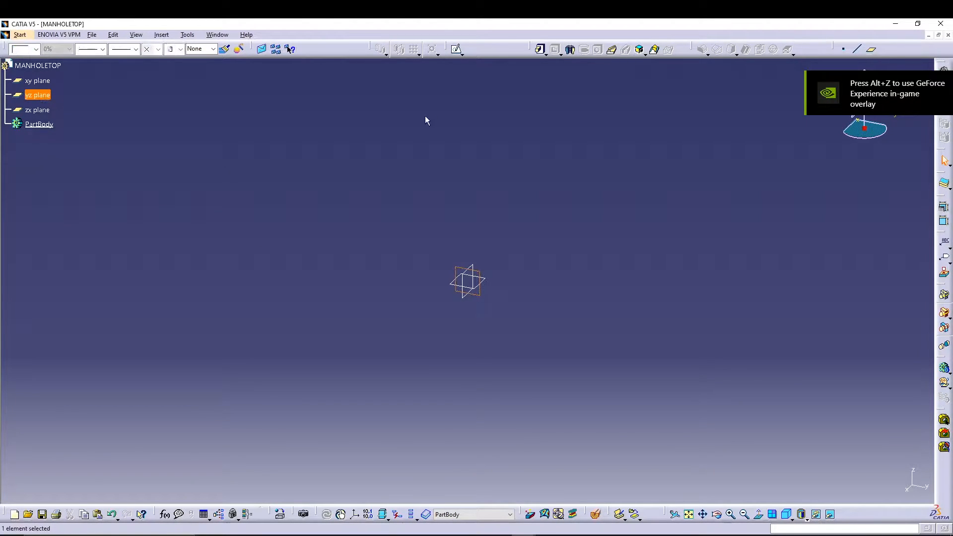
{"action": "left_click", "coordinate": [455, 48]}
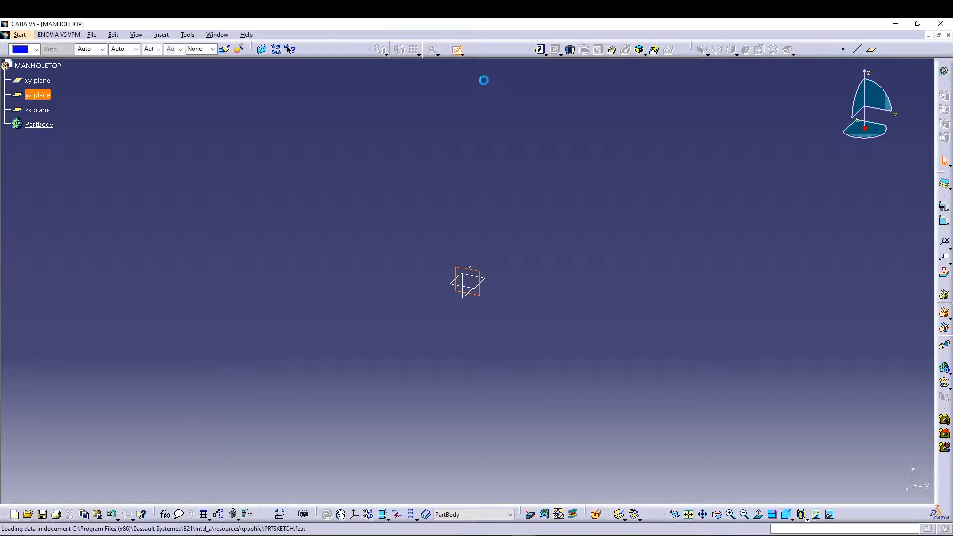
{"action": "left_click", "coordinate": [660, 92]}
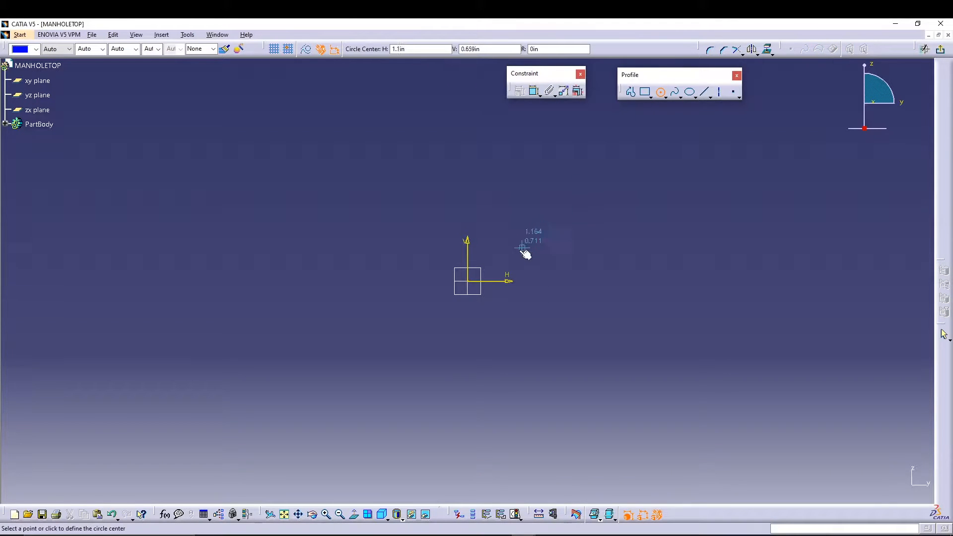
{"action": "left_click", "coordinate": [467, 281]}
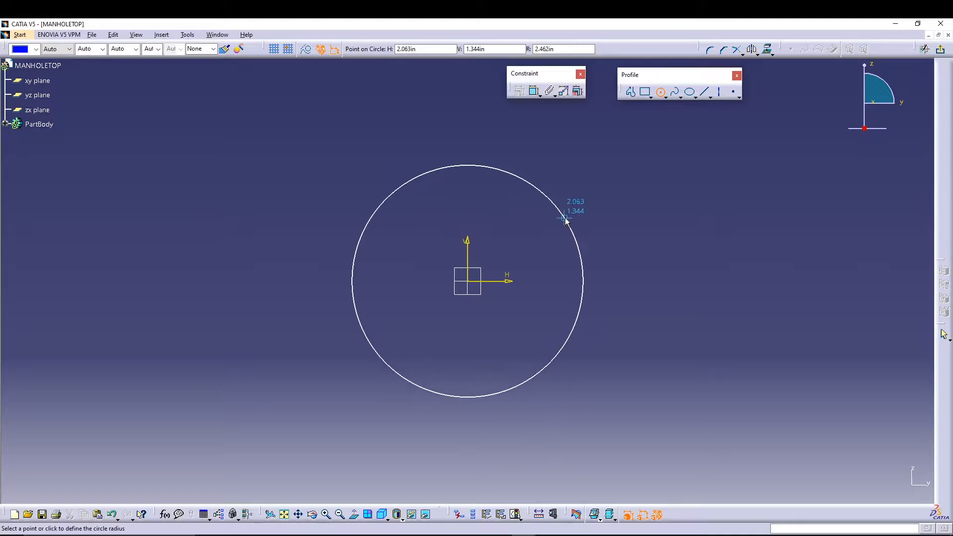
{"action": "left_click", "coordinate": [566, 208]}
- Add a diameter constraint to the circle and set it to 24 in
{"action": "left_click", "coordinate": [534, 91]}
{"action": "left_click", "coordinate": [602, 195]}
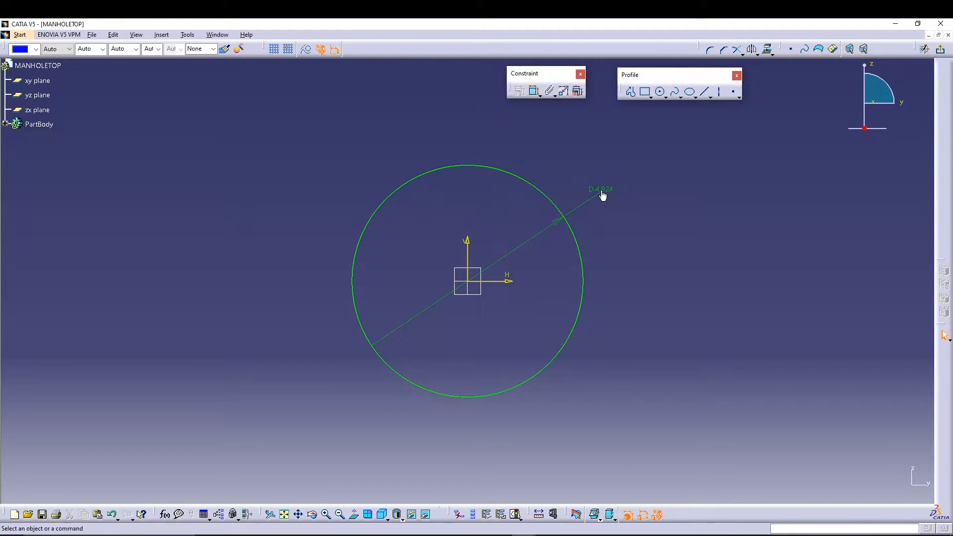
{"action": "double_click", "coordinate": [602, 193]}
{"action": "type", "text": "24"}
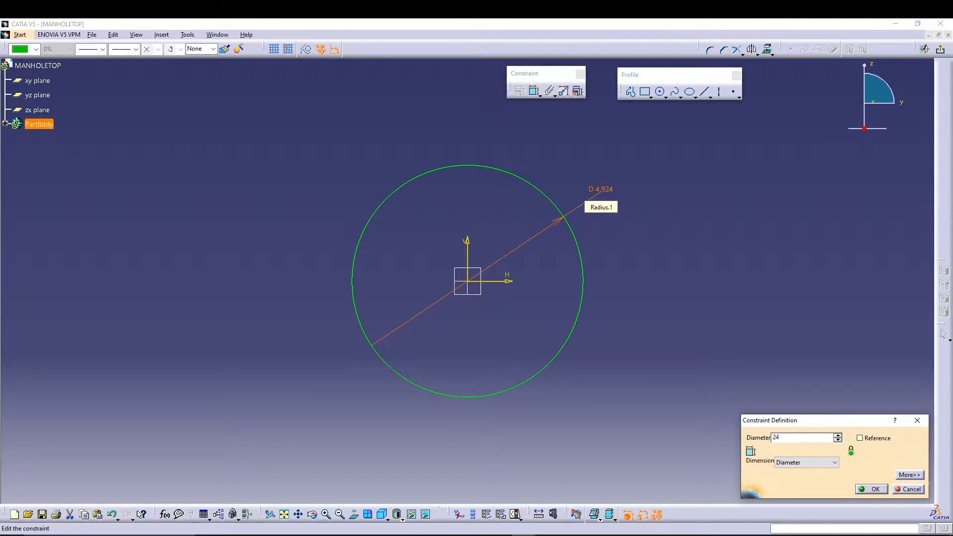
{"action": "key", "text": "Return"}
{"action": "middle_click_drag", "start_coordinate": [602, 192], "coordinate": [615, 300]}
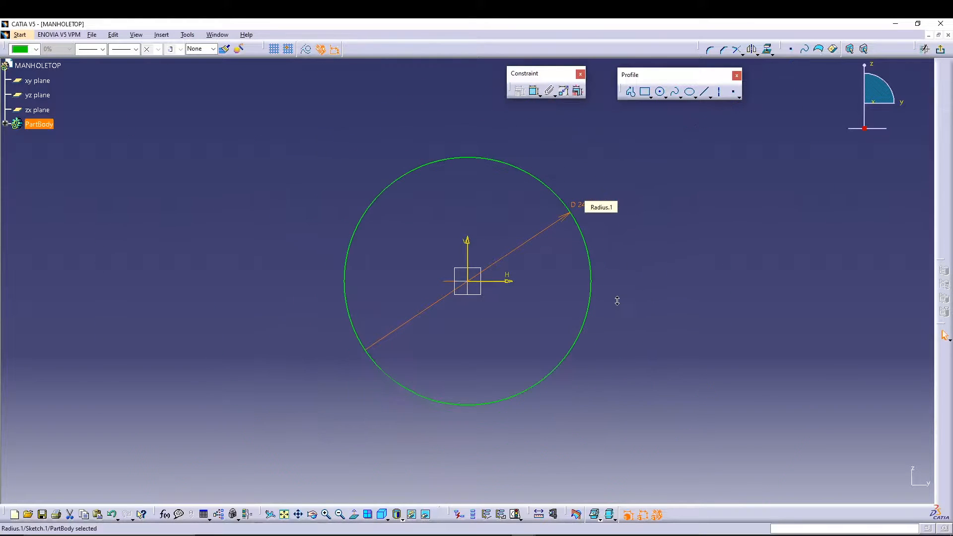
- Exit the sketch and pad the circle to a length of 1.75 in to form the cover disc
{"action": "left_click", "coordinate": [939, 49]}
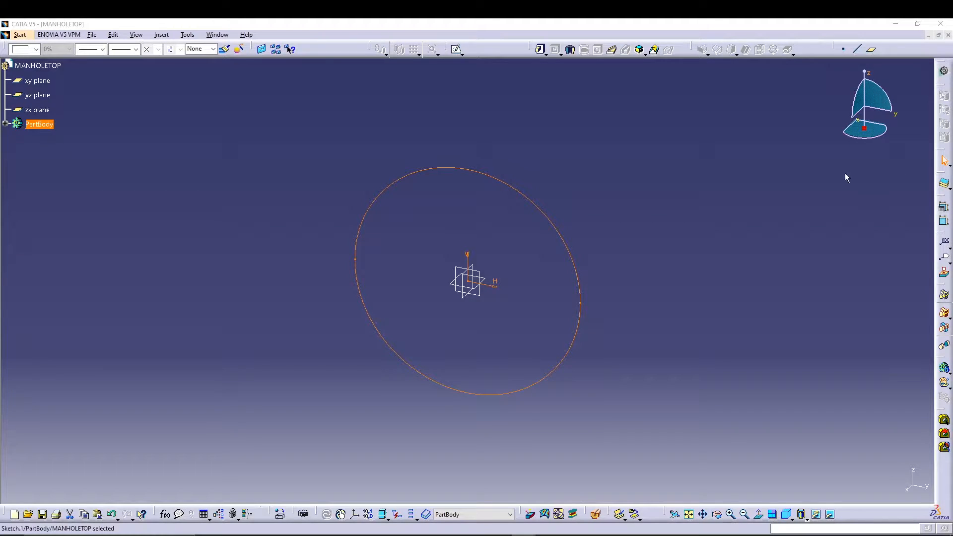
{"action": "left_click", "coordinate": [540, 49]}
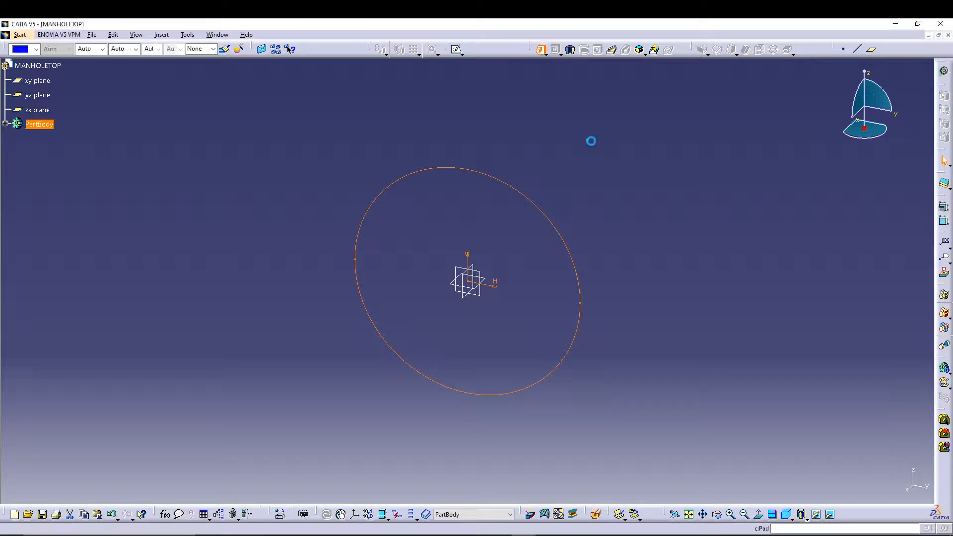
{"action": "type", "text": "1.75"}
{"action": "key", "text": "Return"}
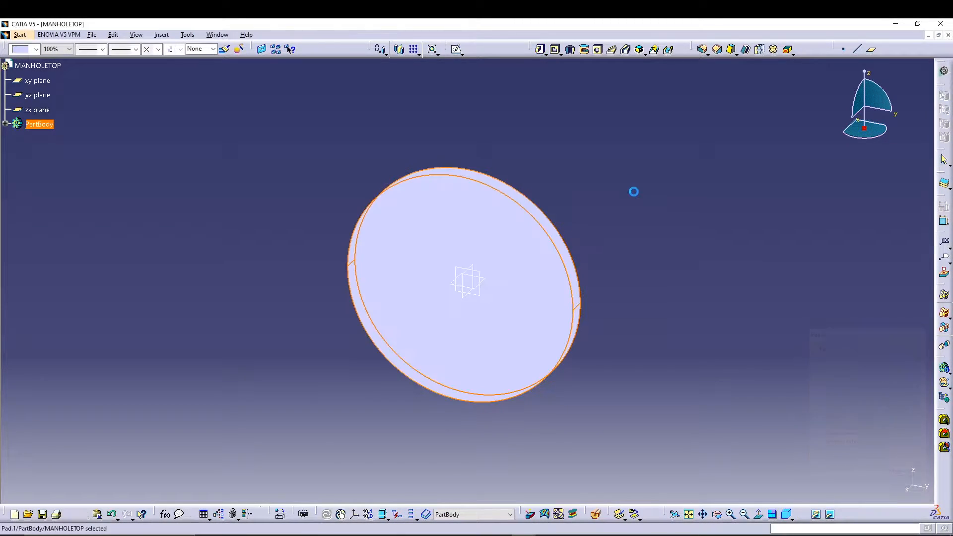
{"action": "left_click", "coordinate": [640, 196]}
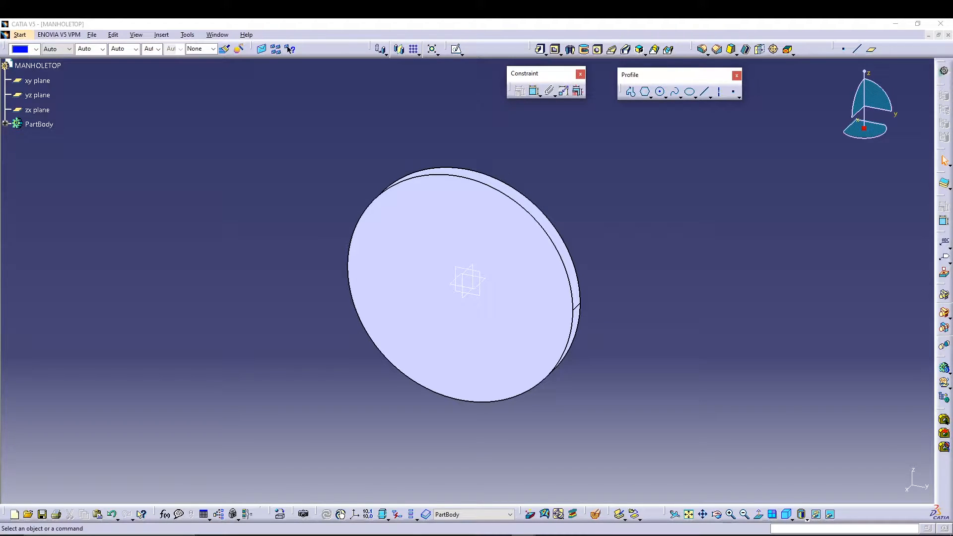
- Start a sketch on the disc's front face and draw a circle about 15 in in diameter centred on the origin
{"action": "left_click", "coordinate": [406, 315]}
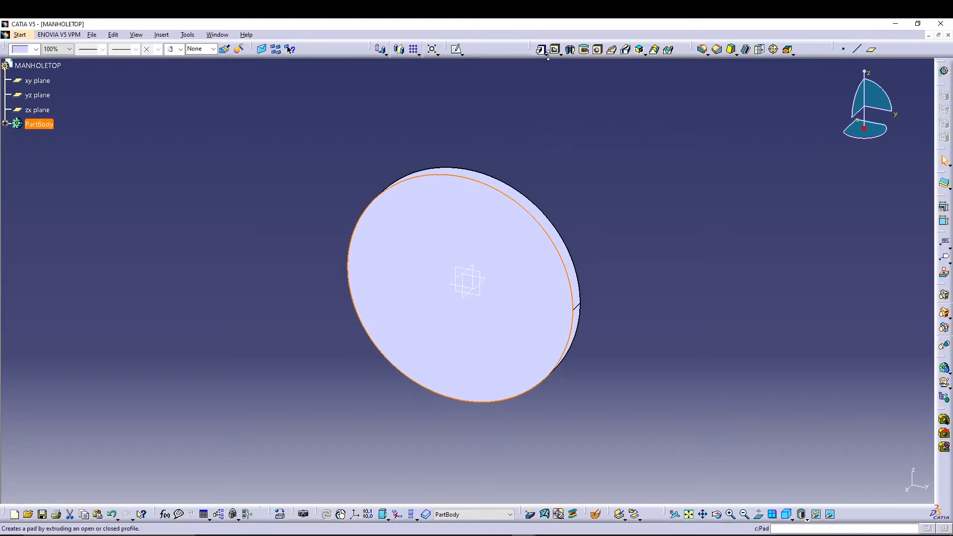
{"action": "left_click", "coordinate": [456, 49]}
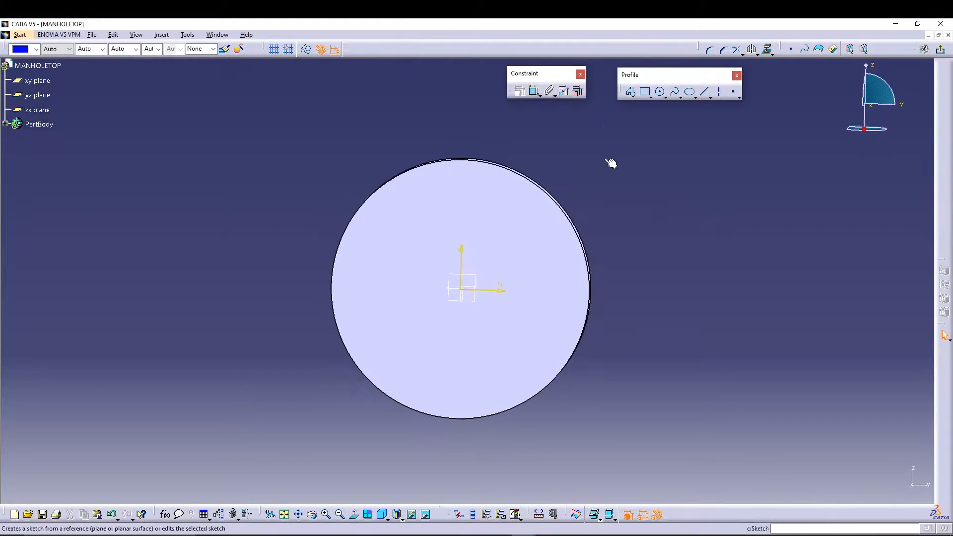
{"action": "left_click", "coordinate": [659, 91]}
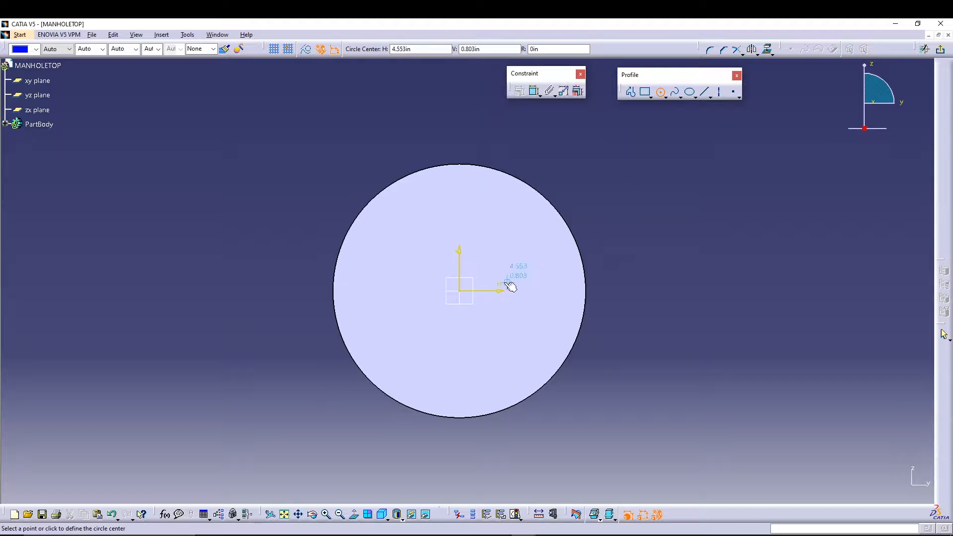
{"action": "left_click", "coordinate": [459, 290]}
{"action": "left_click", "coordinate": [489, 214]}
- Add a diameter constraint to the sketched circle and set it to 22.3 in
{"action": "left_click", "coordinate": [534, 91]}
{"action": "left_click", "coordinate": [515, 234]}
{"action": "left_click", "coordinate": [561, 150]}
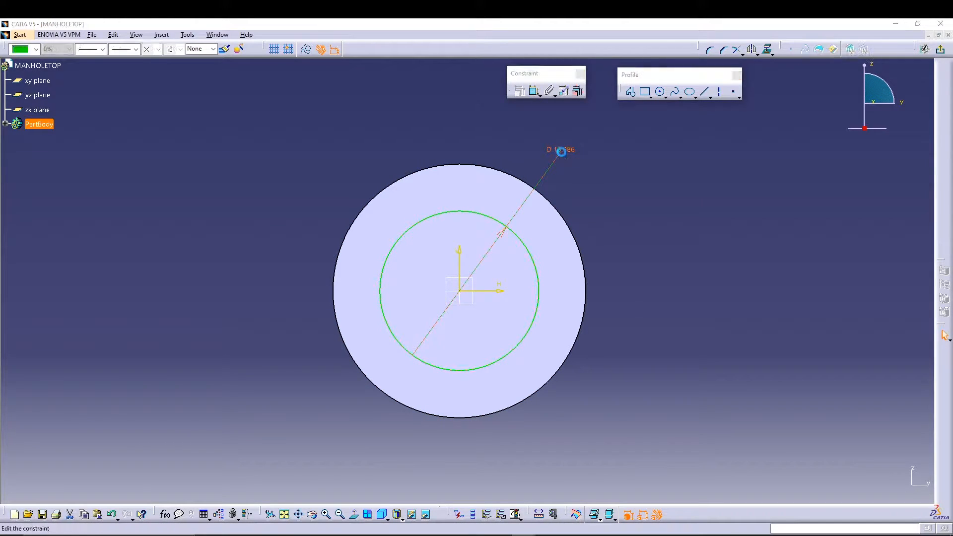
{"action": "double_click", "coordinate": [560, 151]}
{"action": "type", "text": "22.3"}
{"action": "key", "text": "Return"}
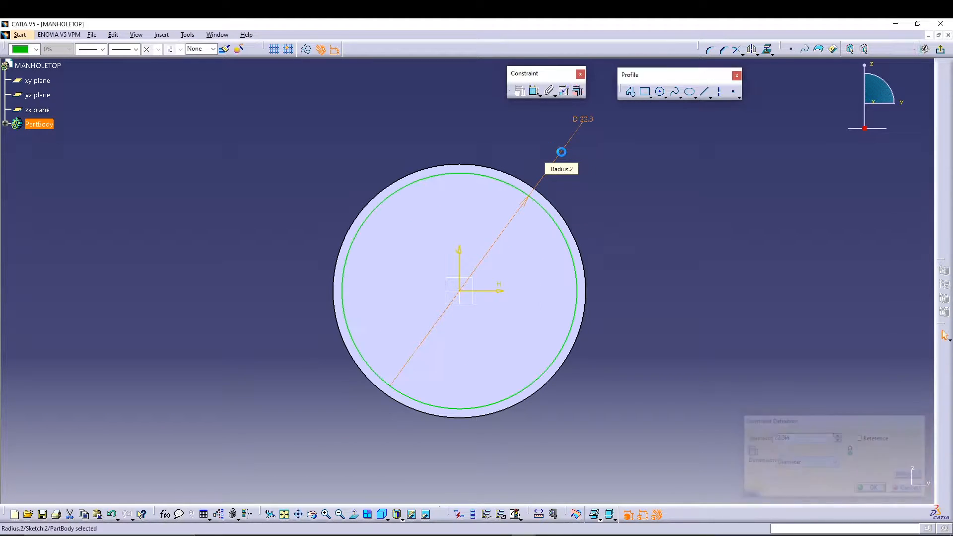
- Exit the sketch and pocket the circle to a depth of 0.25 in to recess the disc's front face
{"action": "left_click", "coordinate": [941, 51]}
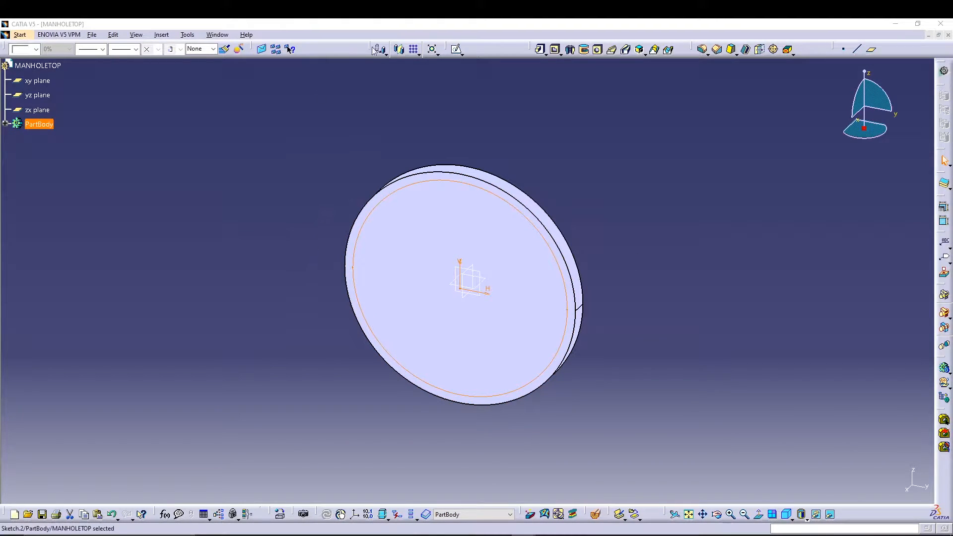
{"action": "left_click", "coordinate": [554, 49]}
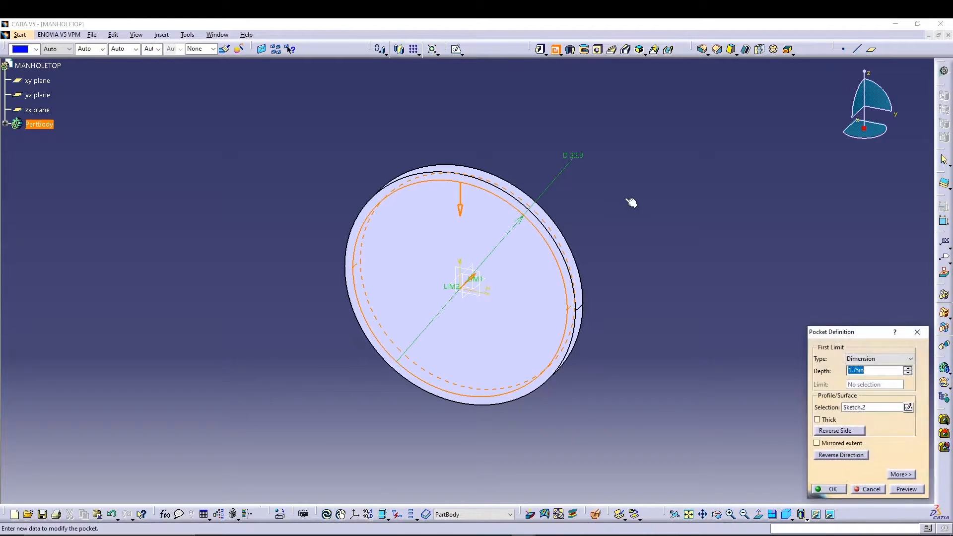
{"action": "type", "text": "0.25"}
{"action": "left_click", "coordinate": [906, 489]}
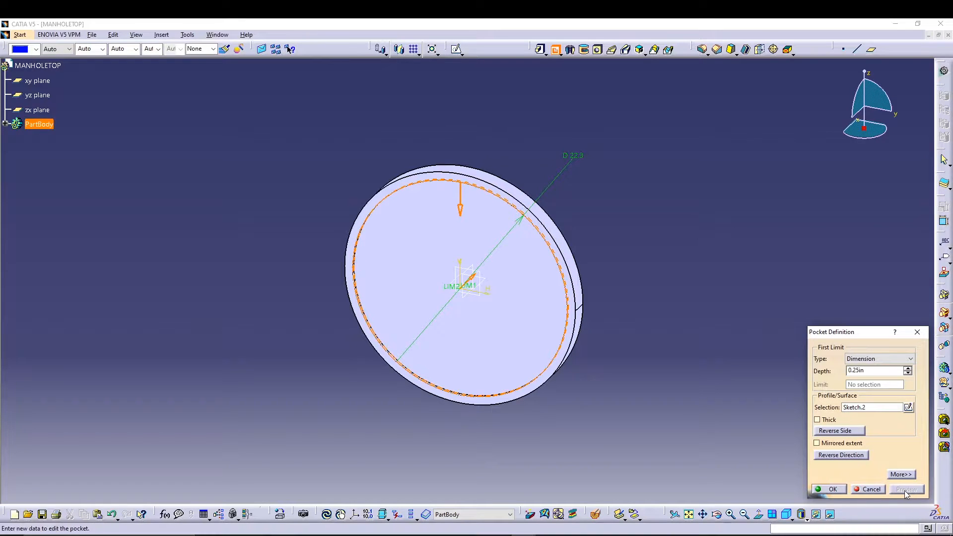
{"action": "left_click", "coordinate": [833, 489]}
- Start a sketch on the recess floor and draw a circle about 2.3 in in diameter below the horizontal axis, near the disc's left edge
{"action": "middle_click_drag", "start_coordinate": [690, 303], "coordinate": [710, 315]}
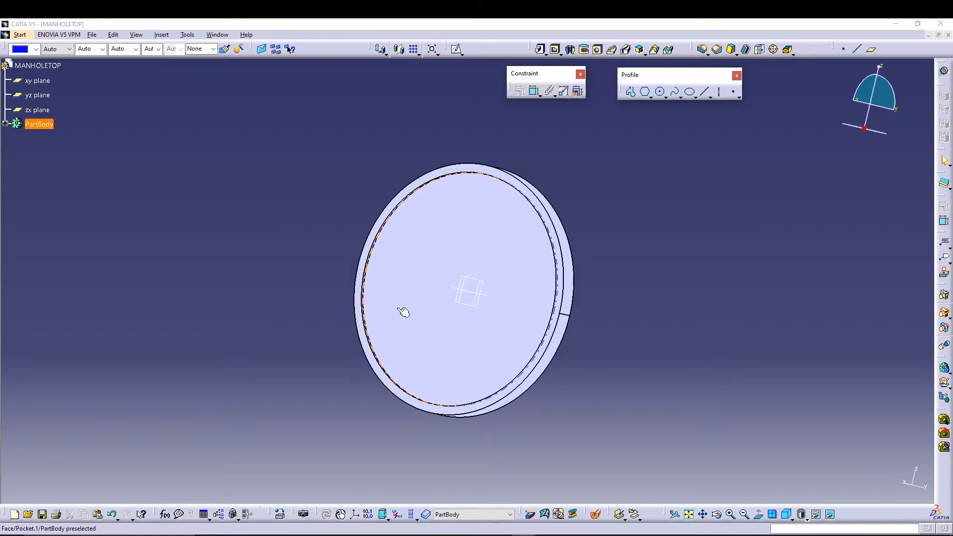
{"action": "left_click", "coordinate": [431, 320]}
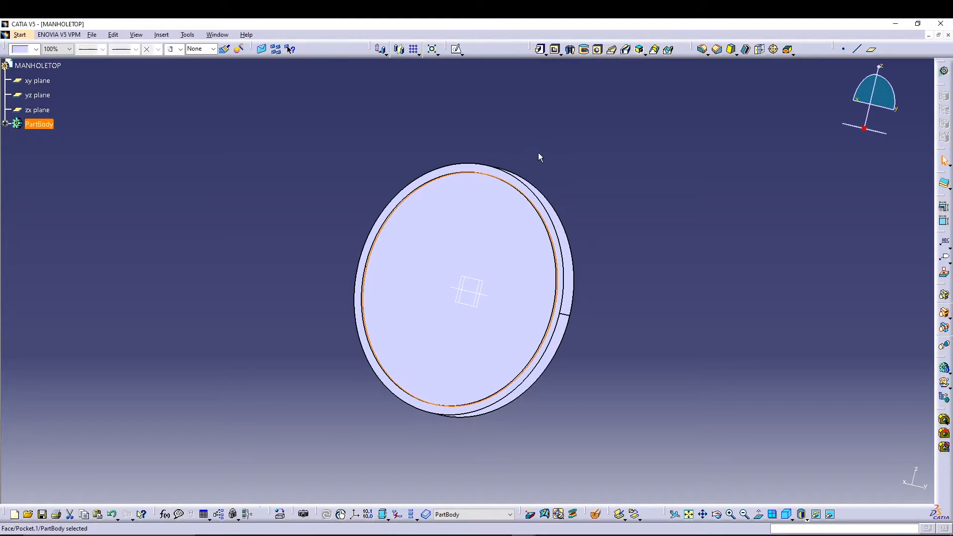
{"action": "left_click", "coordinate": [455, 49]}
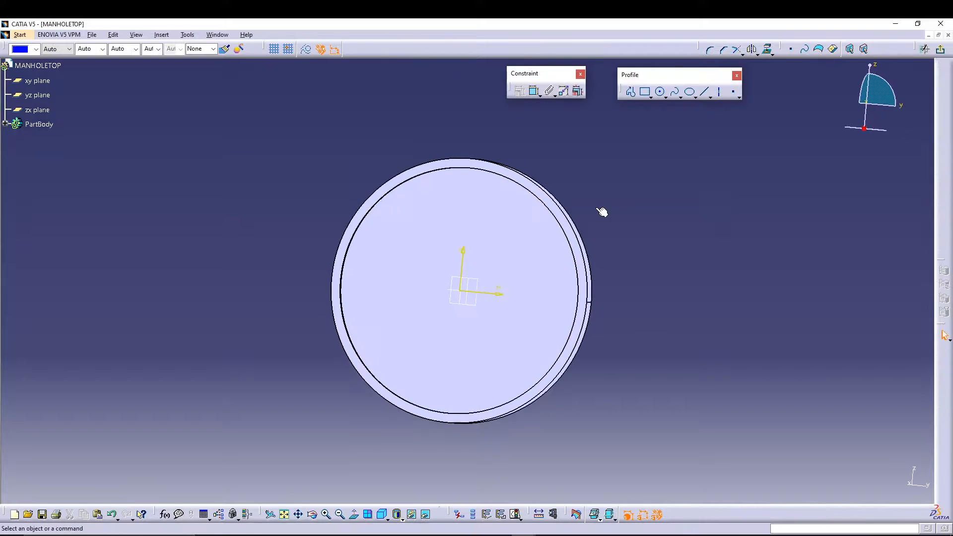
{"action": "middle_click_drag", "start_coordinate": [635, 238], "coordinate": [632, 202], "text": "ctrl"}
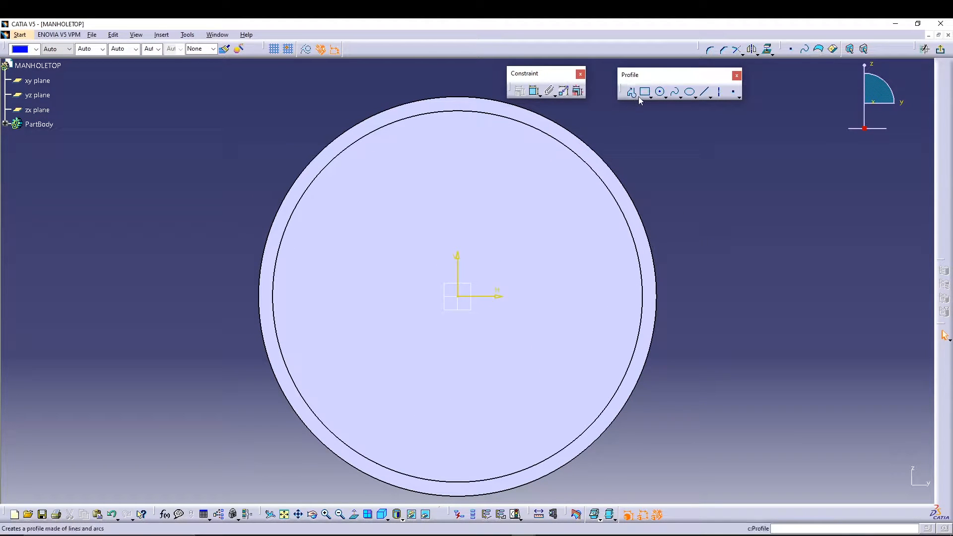
{"action": "left_click", "coordinate": [659, 93]}
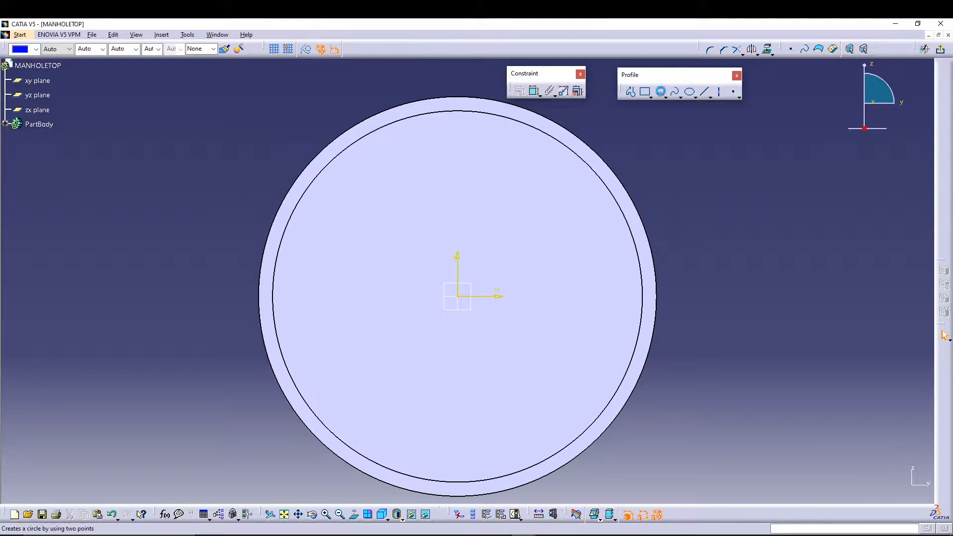
{"action": "left_click", "coordinate": [356, 380]}
{"action": "left_click", "coordinate": [367, 364]}
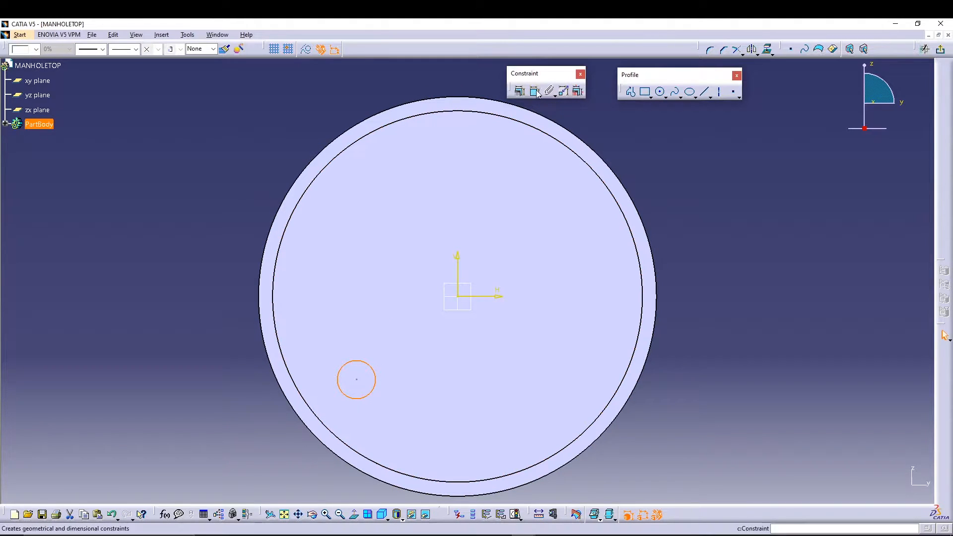
- Dimension the small circle's diameter and set it to 1.2 in
{"action": "left_click", "coordinate": [236, 398]}
{"action": "left_click", "coordinate": [234, 404]}
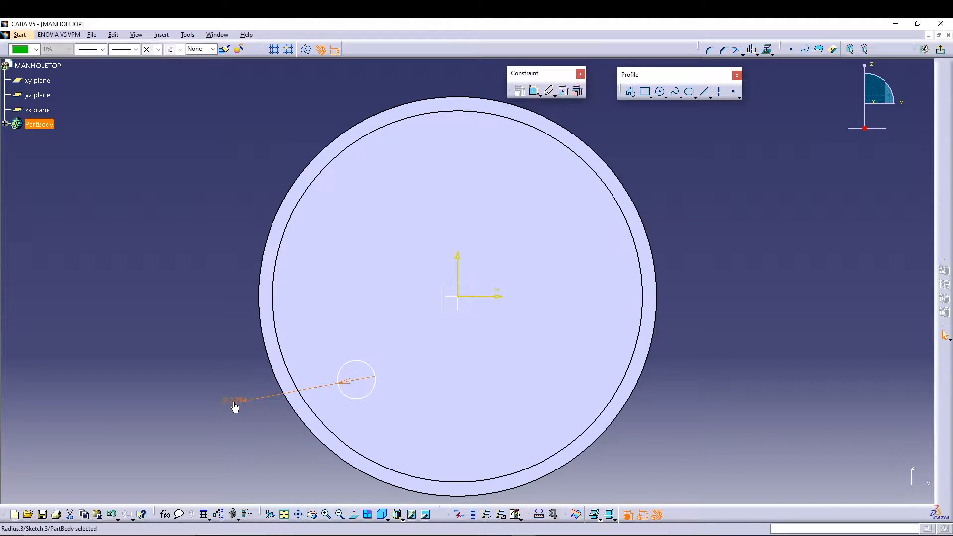
{"action": "double_click", "coordinate": [235, 406]}
{"action": "type", "text": "1.2"}
{"action": "key", "text": "Return"}
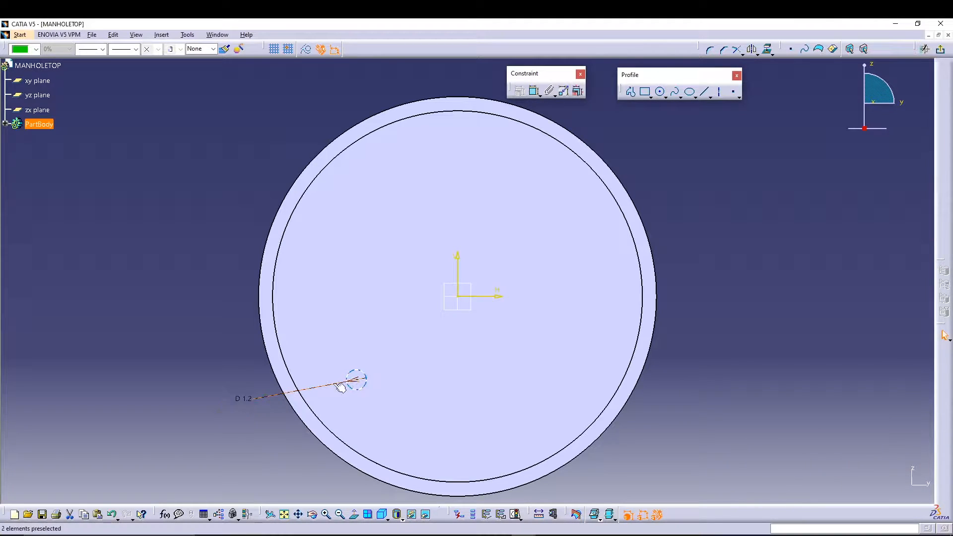
- Constrain the small circle's vertical distance from the horizontal axis to 3.8 in
{"action": "left_click", "coordinate": [535, 91]}
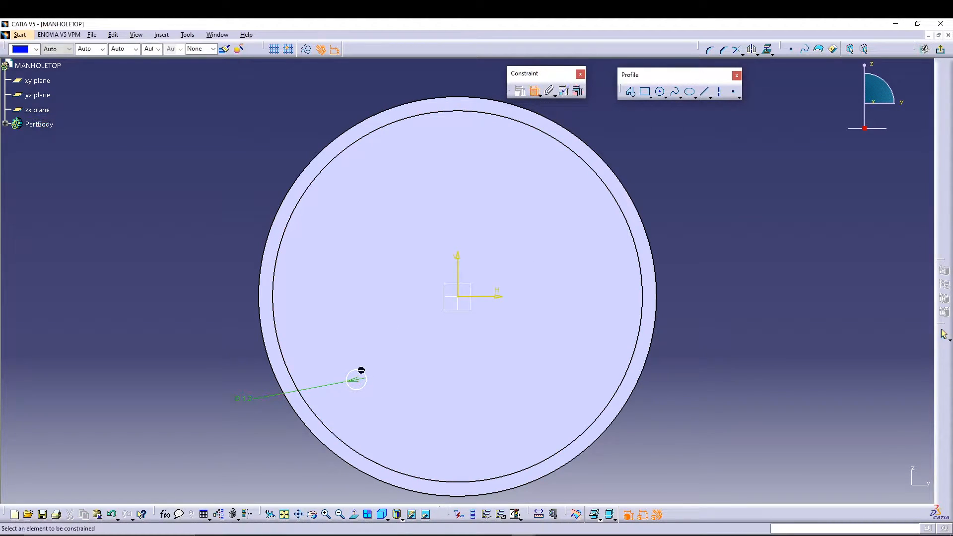
{"action": "left_click", "coordinate": [364, 385]}
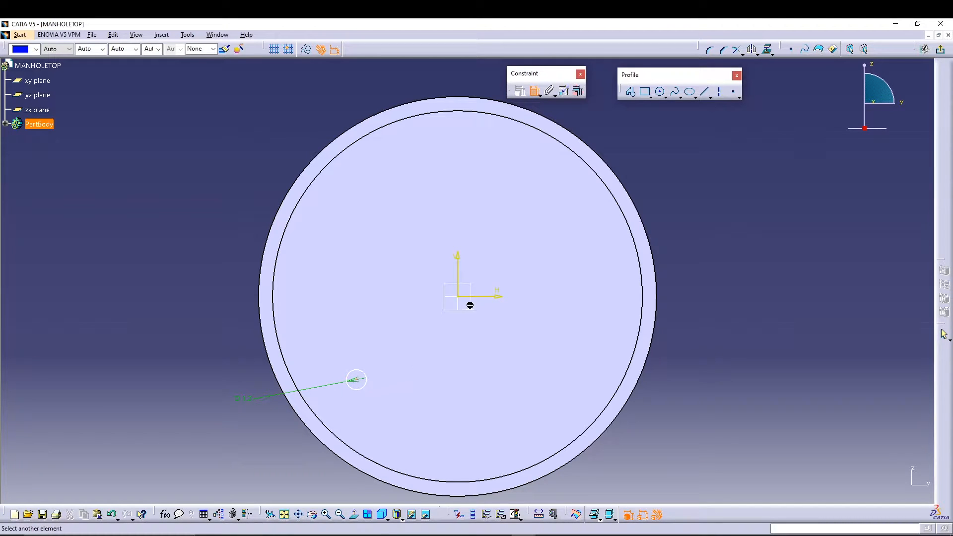
{"action": "left_click", "coordinate": [489, 297]}
{"action": "left_click", "coordinate": [194, 339]}
{"action": "double_click", "coordinate": [194, 341]}
{"action": "type", "text": "3.8"}
{"action": "key", "text": "Return"}
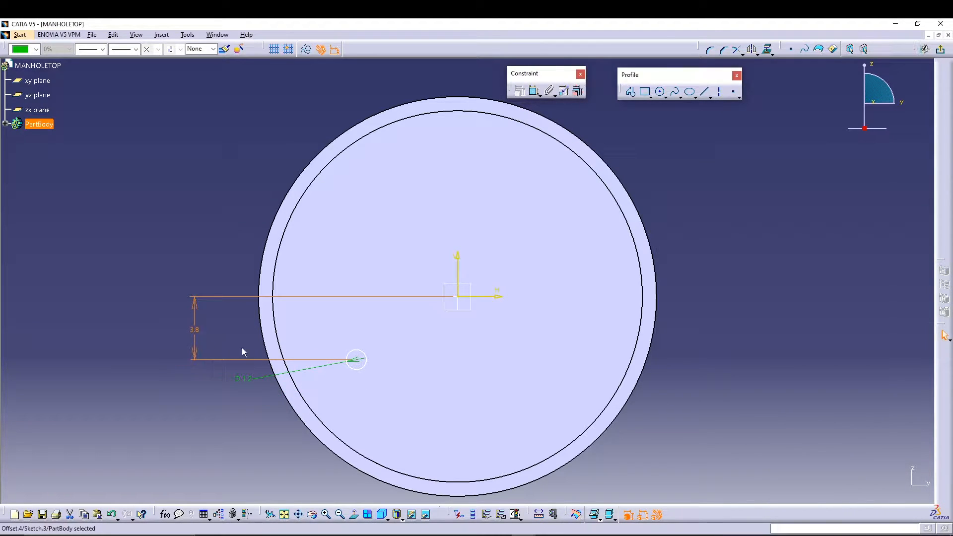
- Constrain the small circle's horizontal distance from the vertical axis to 7.1 in
{"action": "left_click", "coordinate": [356, 359]}
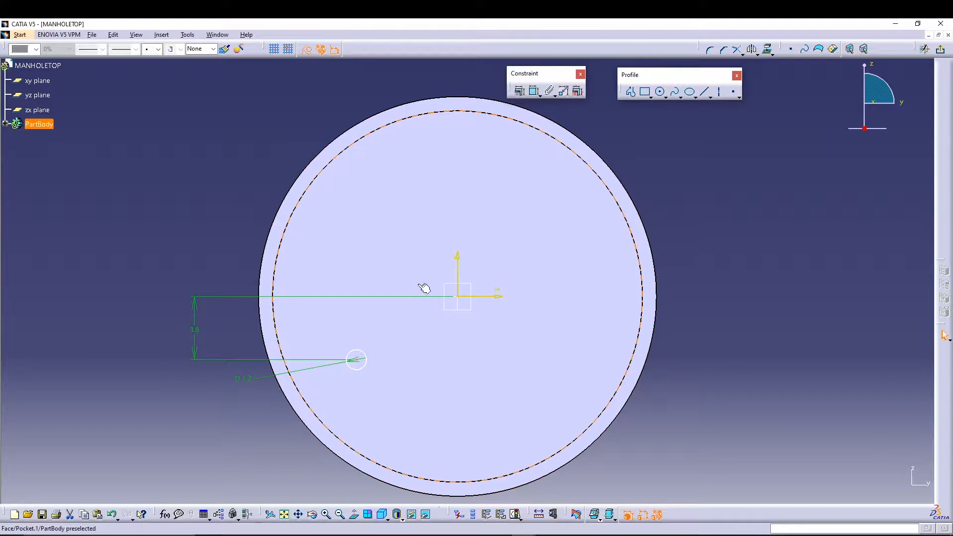
{"action": "left_click", "coordinate": [534, 91]}
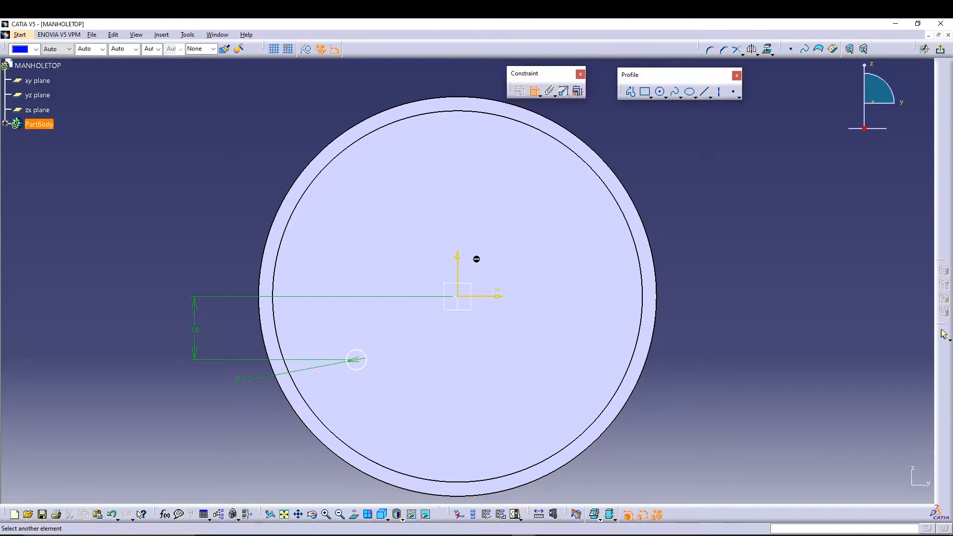
{"action": "left_click", "coordinate": [457, 267]}
{"action": "left_click", "coordinate": [249, 448]}
{"action": "double_click", "coordinate": [247, 448]}
{"action": "type", "text": "7.1"}
{"action": "key", "text": "Return"}
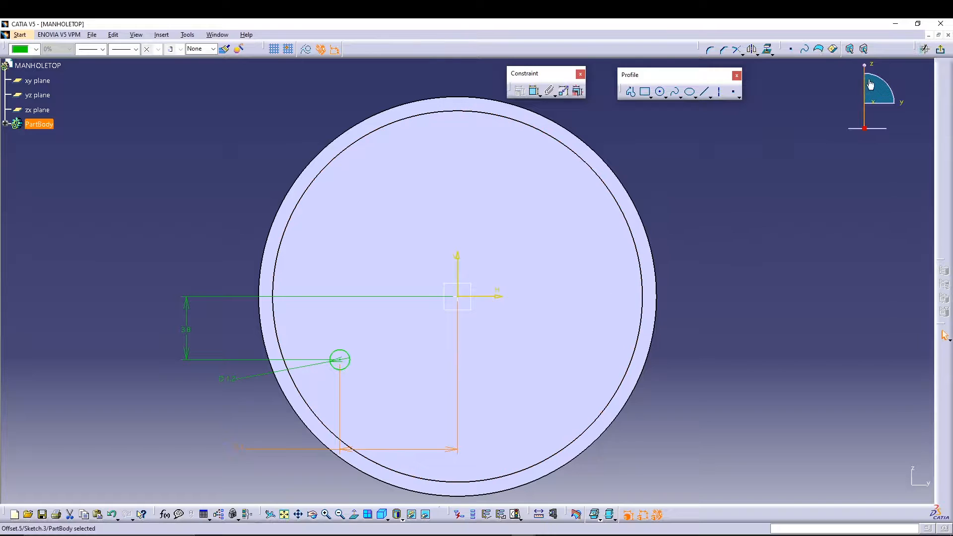
- Exit the sketch and pocket the small circle with the Up to next limit to cut a hole through the disc
{"action": "left_click", "coordinate": [939, 49]}
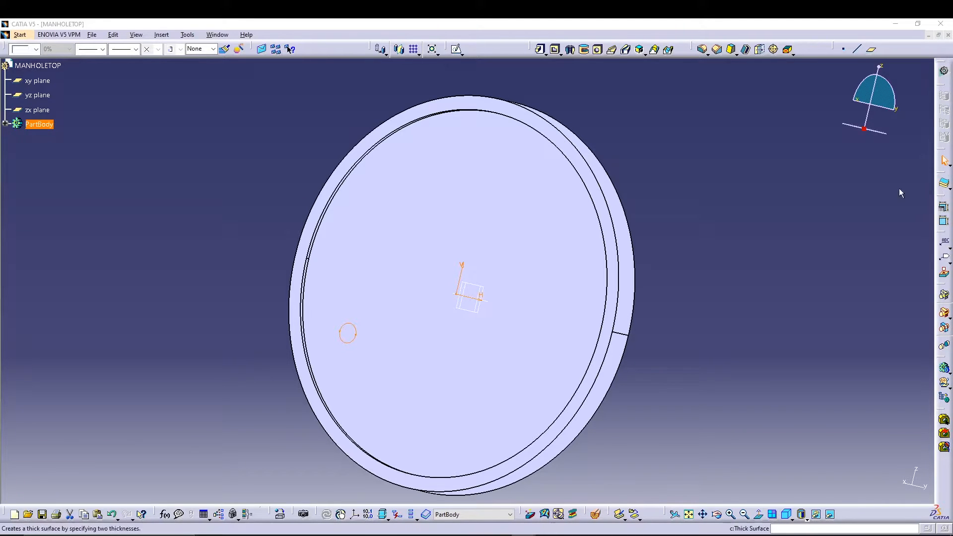
{"action": "left_click", "coordinate": [555, 49]}
{"action": "left_click", "coordinate": [878, 361]}
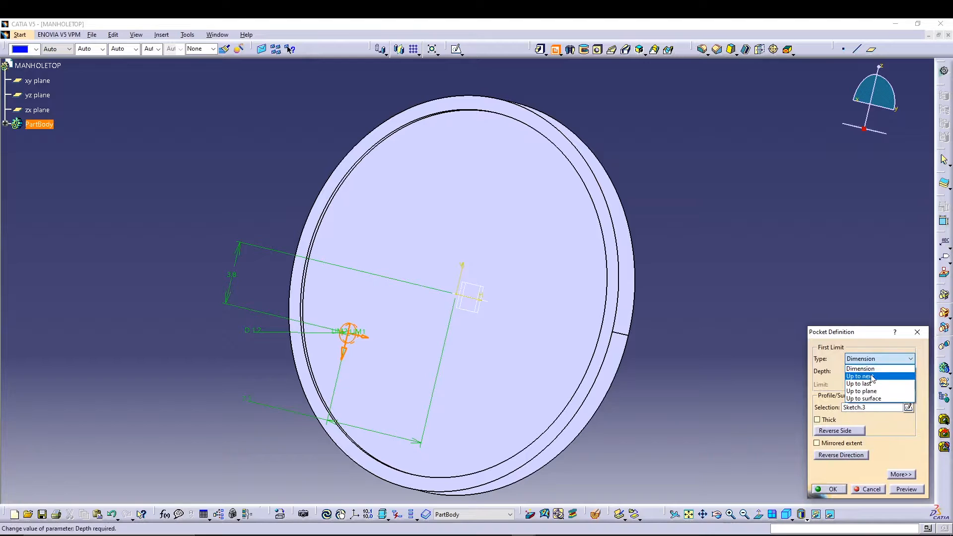
{"action": "left_click", "coordinate": [872, 378]}
{"action": "left_click", "coordinate": [828, 489]}
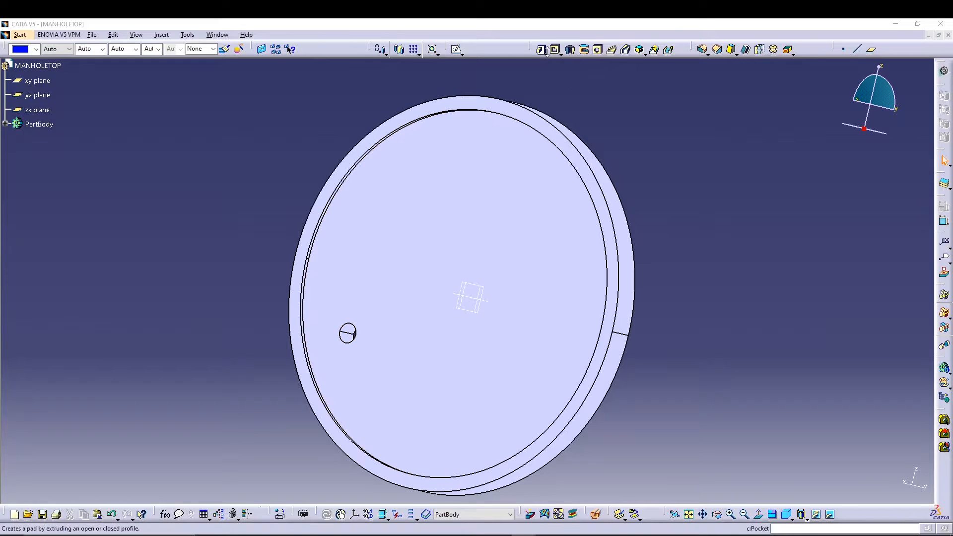
- Add an edge fillet with a 0.1 in radius to the small hole's front rim
{"action": "left_click", "coordinate": [702, 49]}
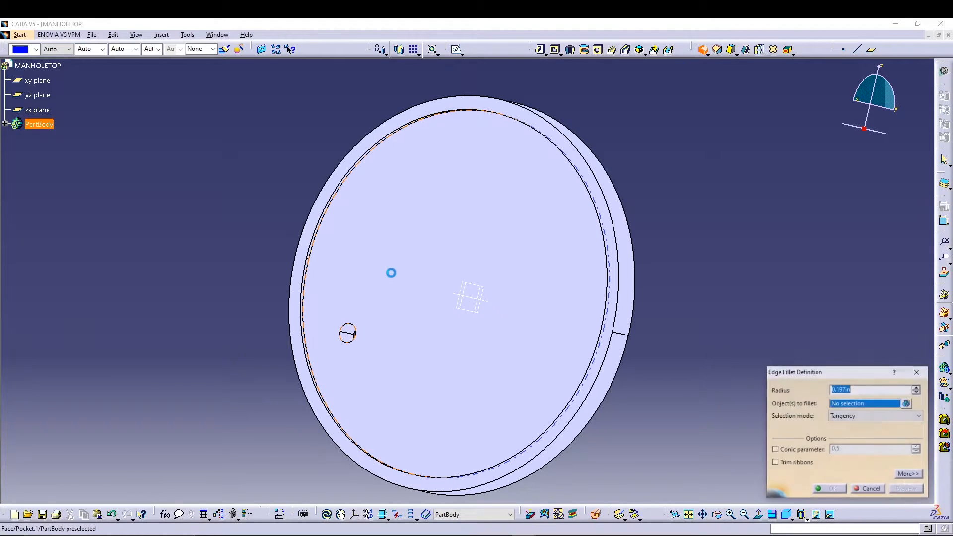
{"action": "left_click", "coordinate": [355, 329]}
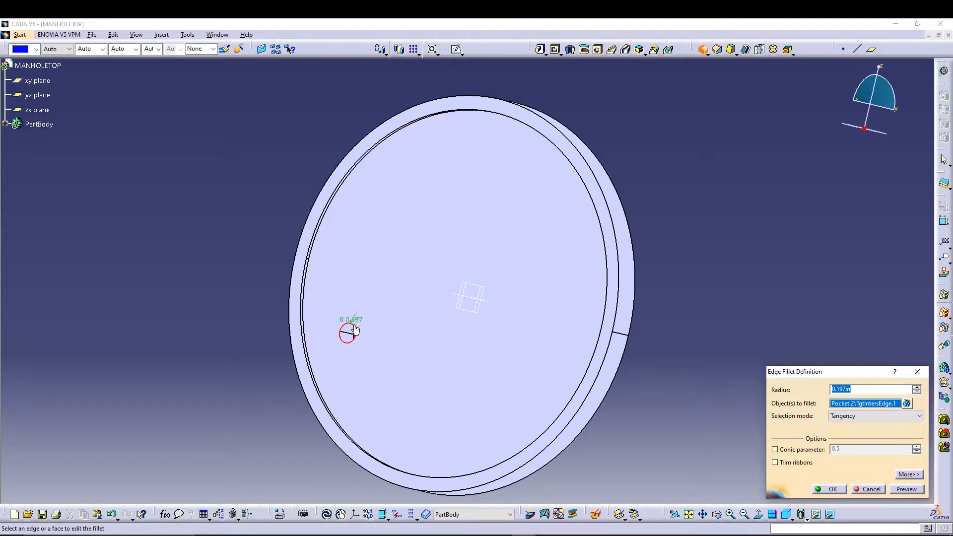
{"action": "type", "text": "0.5"}
{"action": "key", "text": "Return"}
{"action": "left_click", "coordinate": [707, 433]}
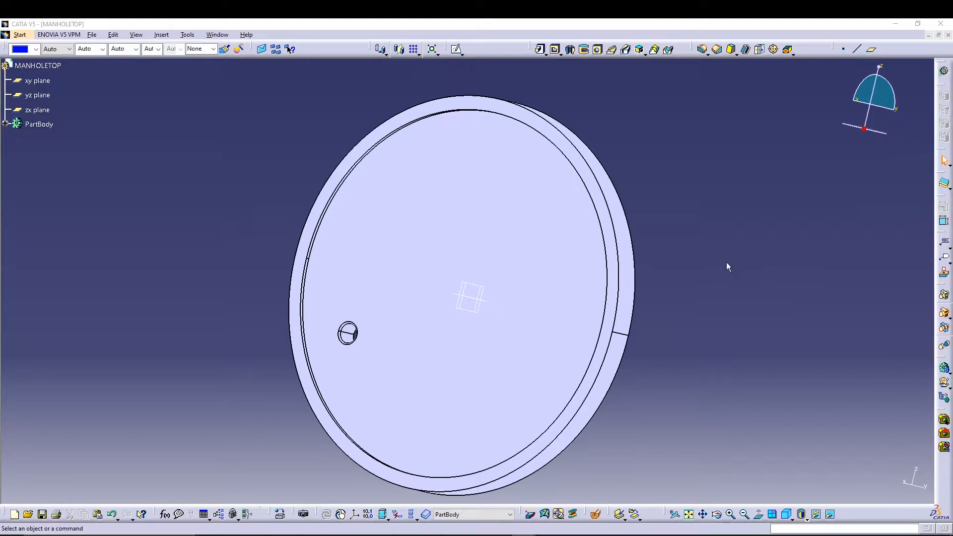
- Edit the hole's edge fillet to also include the circular edge of the shallow recess
{"action": "left_click", "coordinate": [5, 124]}
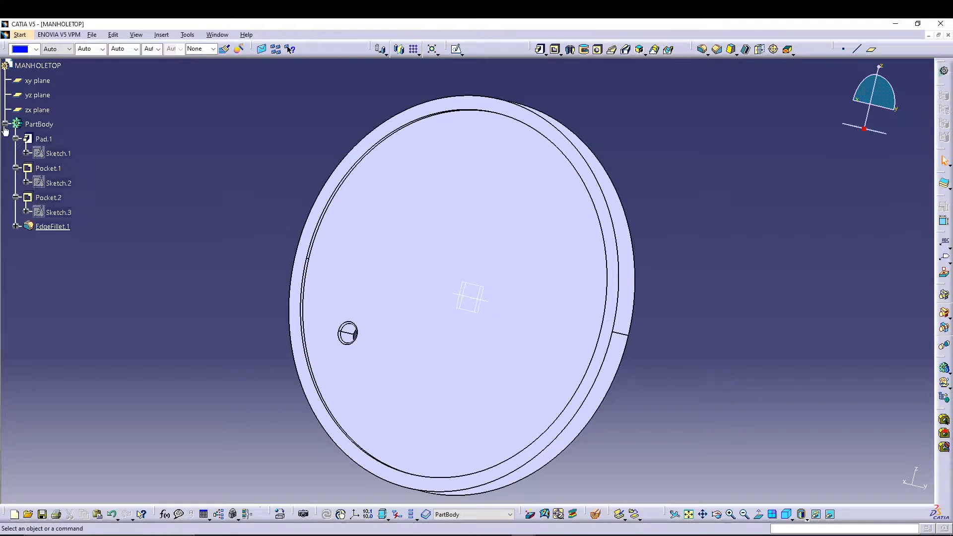
{"action": "double_click", "coordinate": [44, 226]}
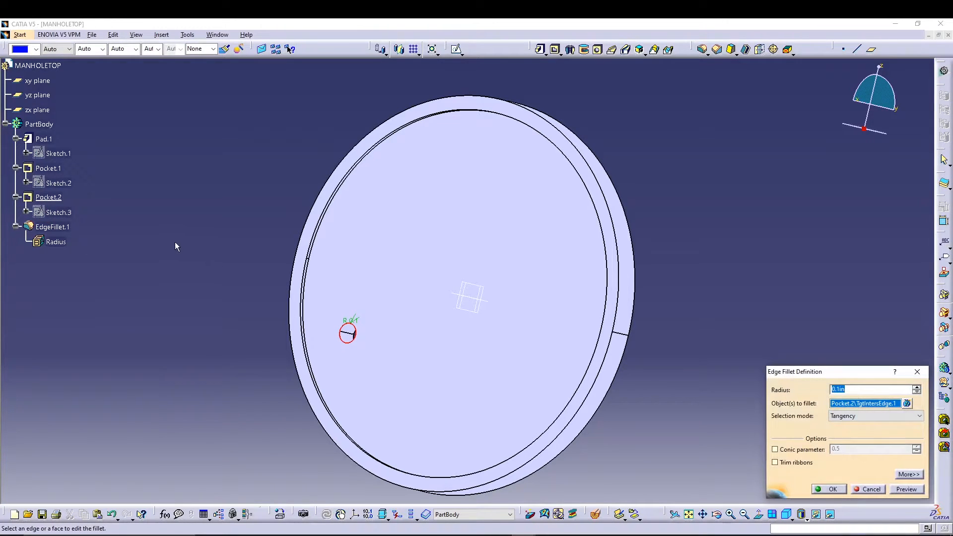
{"action": "left_click", "coordinate": [329, 220]}
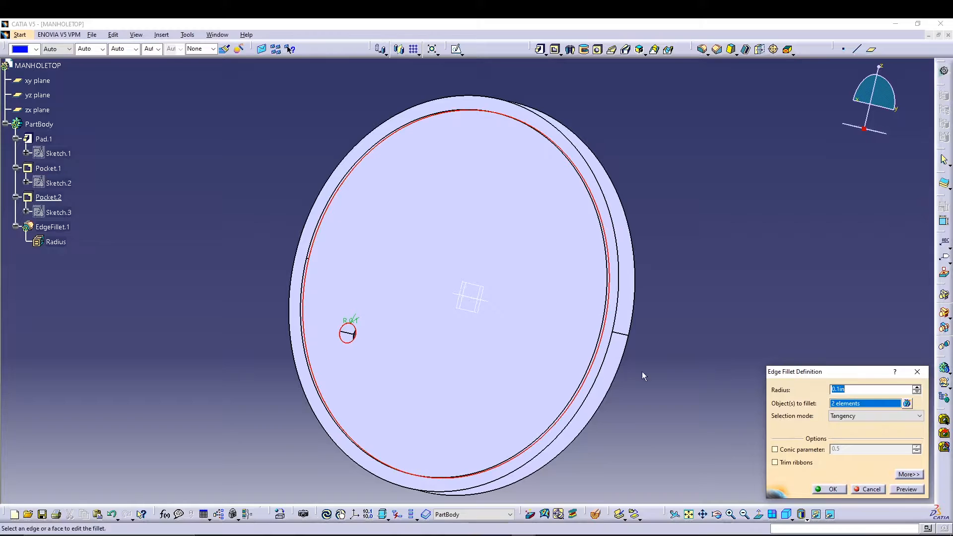
{"action": "left_click", "coordinate": [827, 490]}
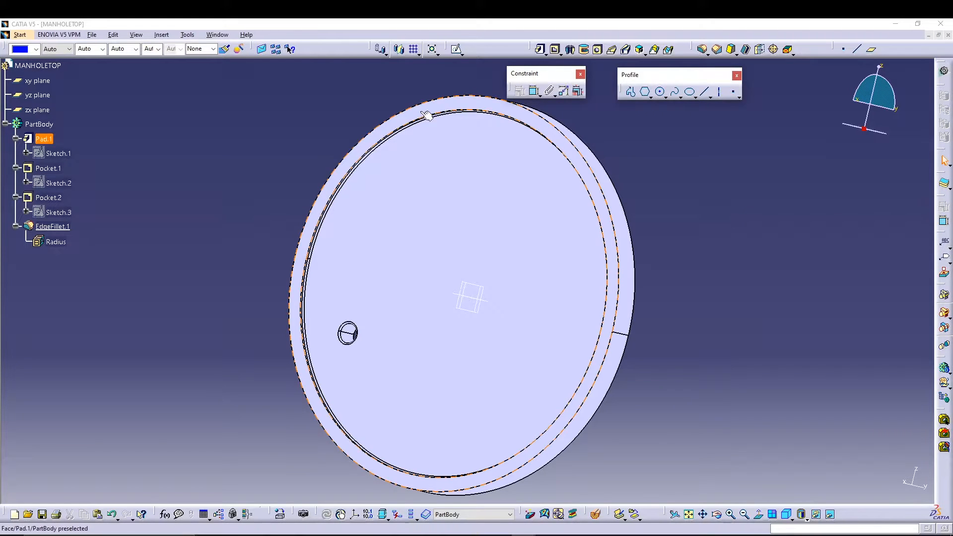
- Start a sketch on the disc's recessed front face and draw a circle centred on the origin
{"action": "left_click", "coordinate": [486, 248]}
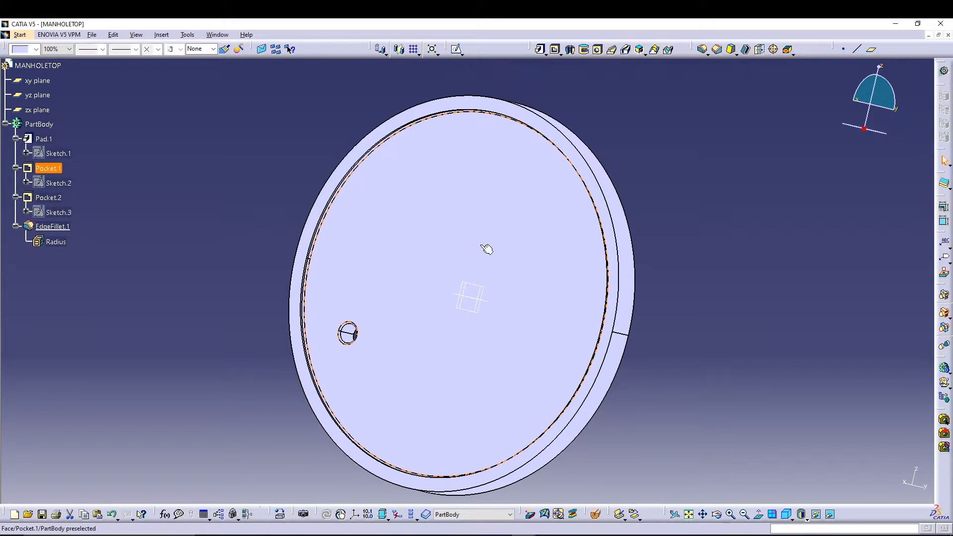
{"action": "left_click", "coordinate": [456, 50]}
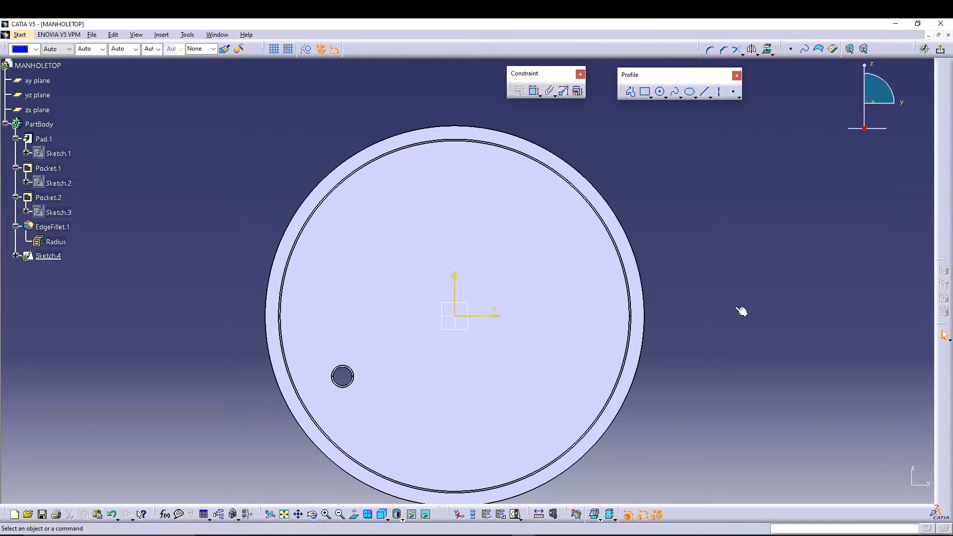
{"action": "middle_click_drag", "start_coordinate": [714, 259], "coordinate": [708, 241]}
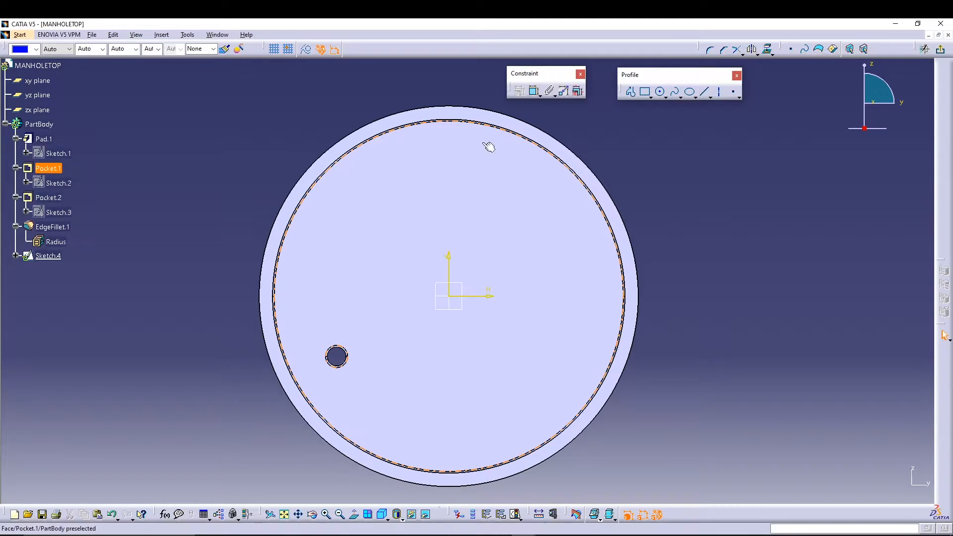
{"action": "left_click", "coordinate": [660, 92]}
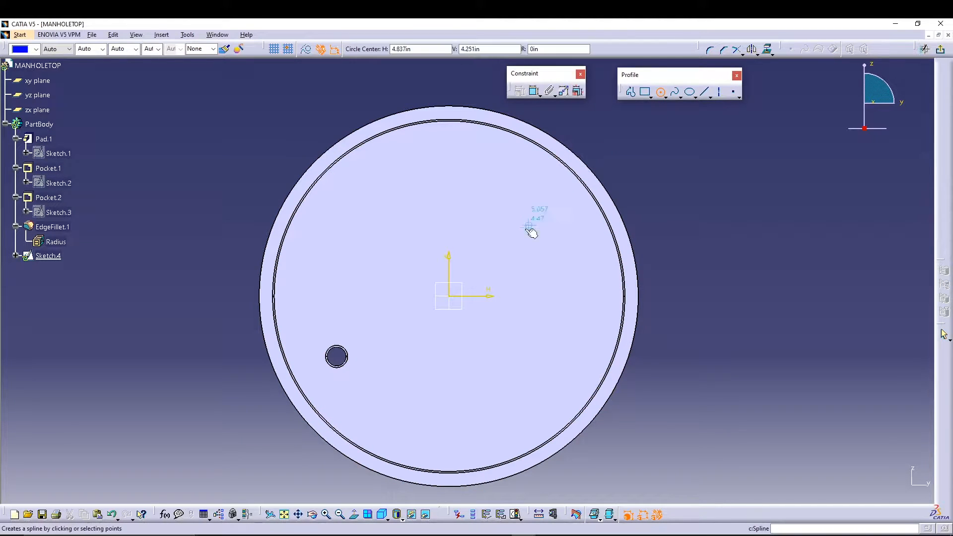
{"action": "left_click", "coordinate": [455, 293]}
{"action": "left_click", "coordinate": [506, 203]}
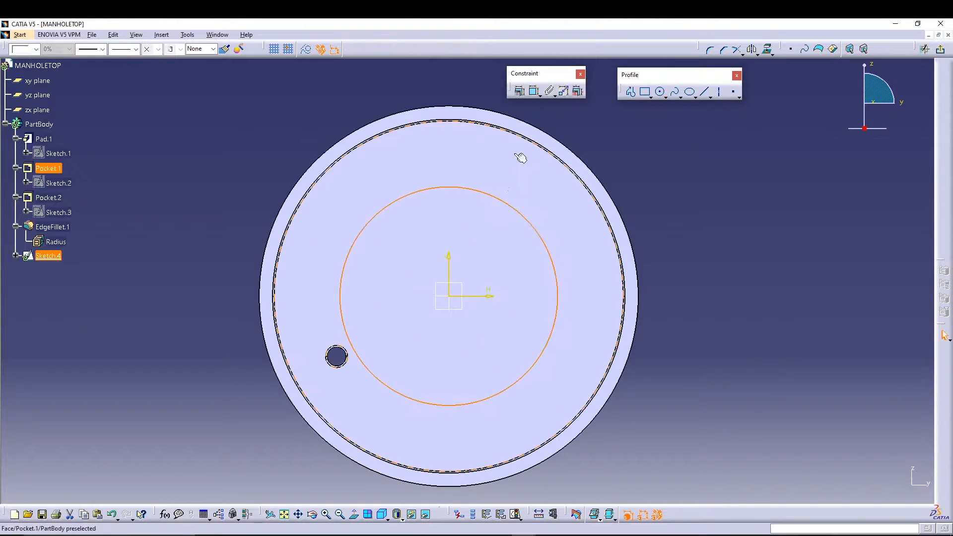
- Constrain the sketched circle's diameter to 21.5 in
{"action": "left_click", "coordinate": [535, 91]}
{"action": "left_click", "coordinate": [621, 133]}
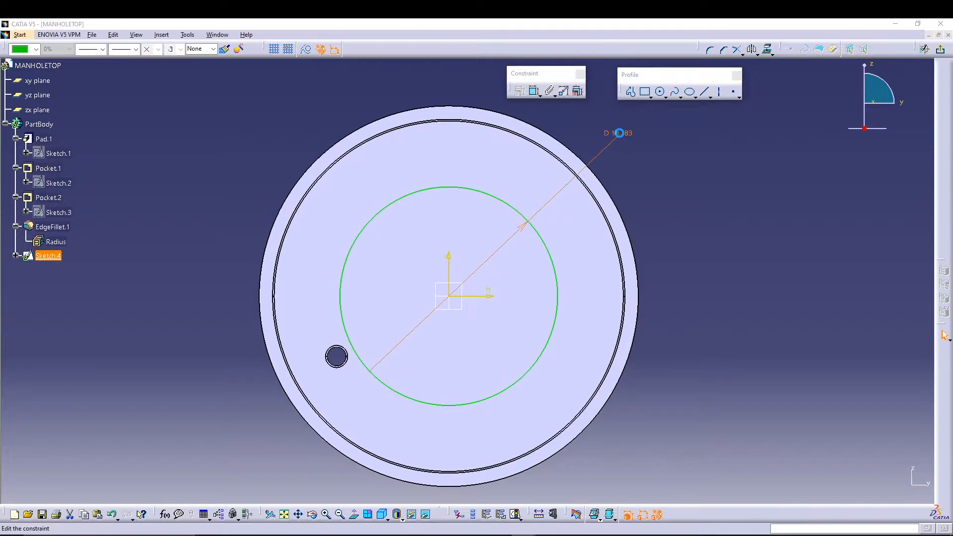
{"action": "double_click", "coordinate": [620, 138]}
{"action": "type", "text": "2"}
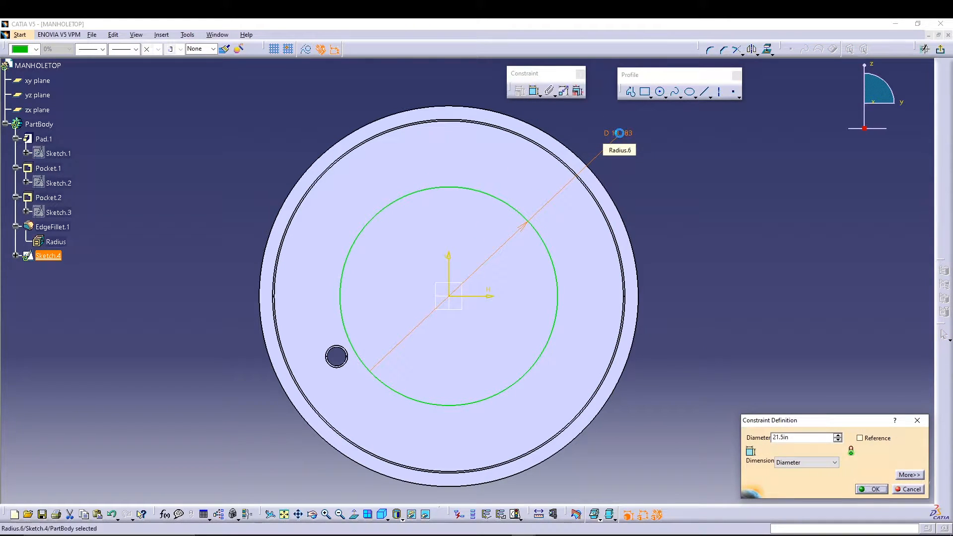
{"action": "type", "text": "1.5"}
{"action": "key", "text": "Return"}
{"action": "left_click", "coordinate": [680, 200]}
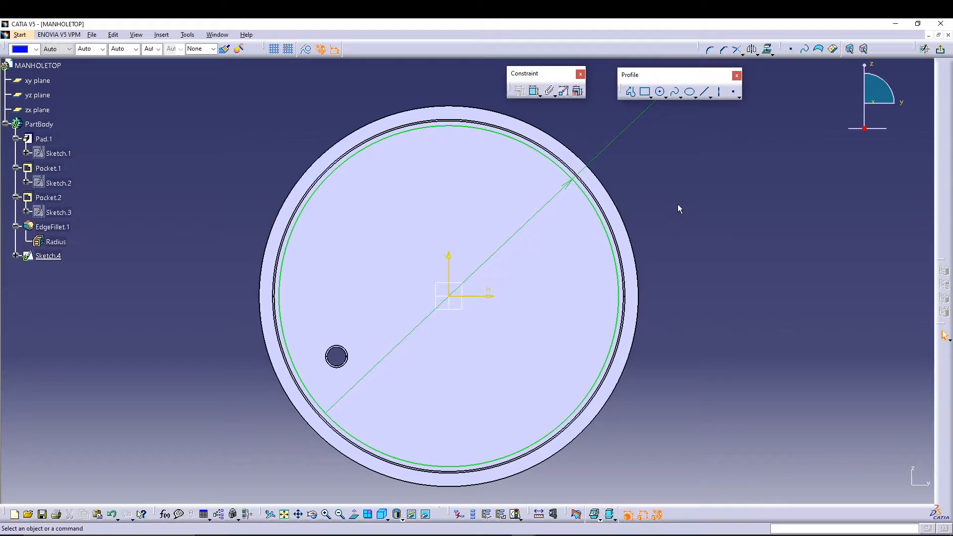
- Draw a slanted line from the vertical axis above the origin up to the circle and mirror it about the vertical axis
{"action": "left_click", "coordinate": [706, 93]}
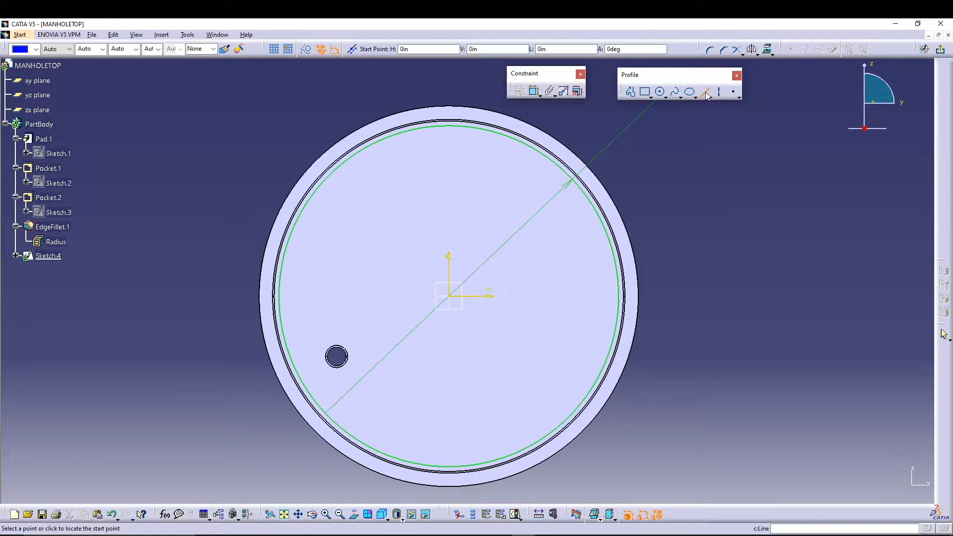
{"action": "left_click", "coordinate": [448, 224]}
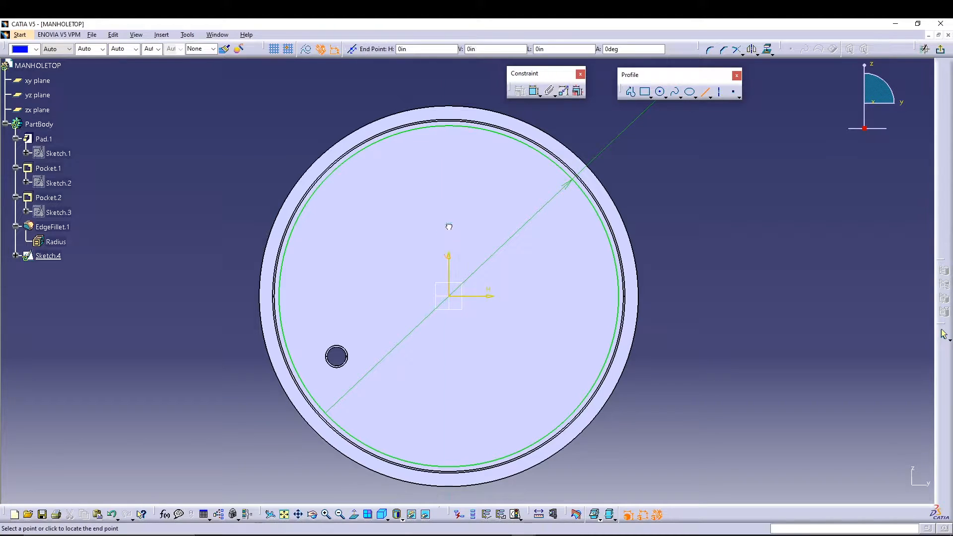
{"action": "left_click", "coordinate": [427, 124]}
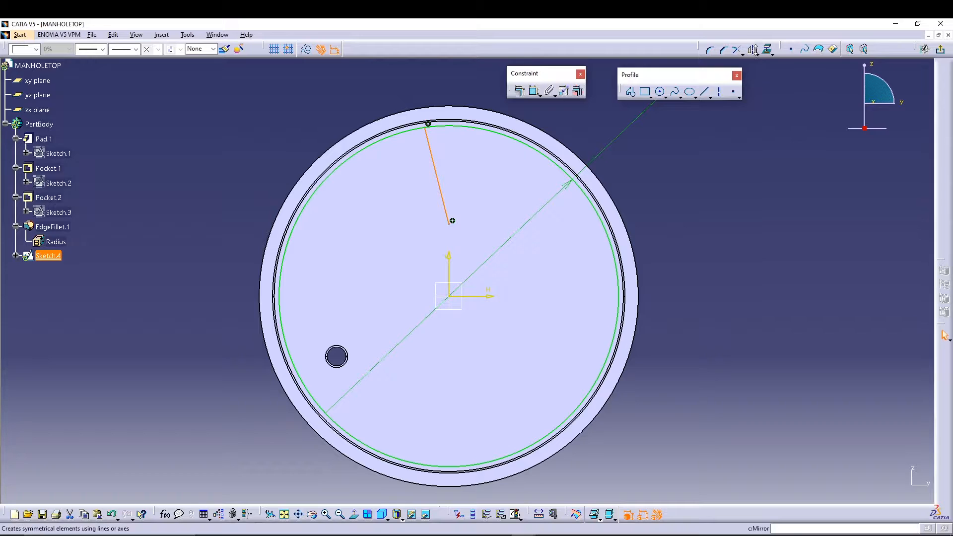
{"action": "left_click", "coordinate": [755, 53]}
{"action": "left_click", "coordinate": [763, 64]}
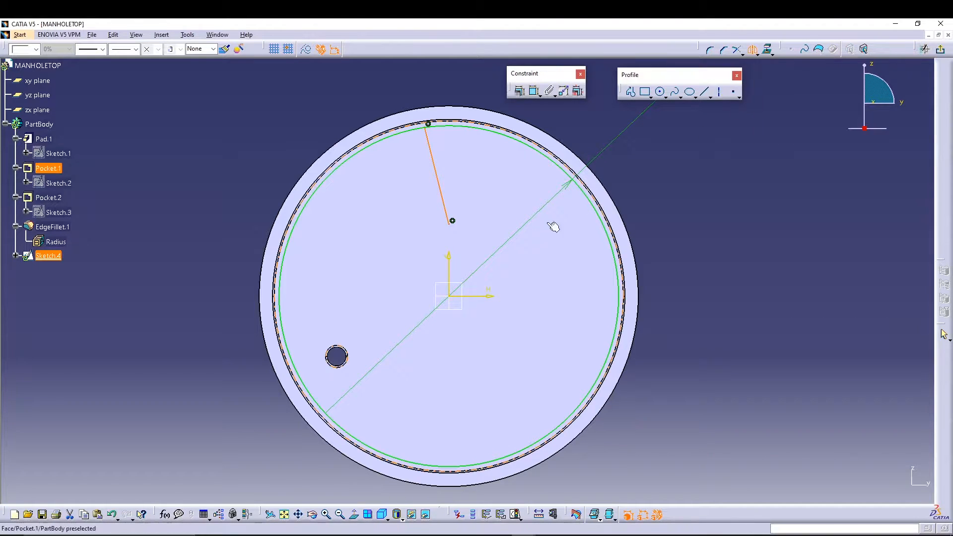
{"action": "left_click", "coordinate": [453, 259]}
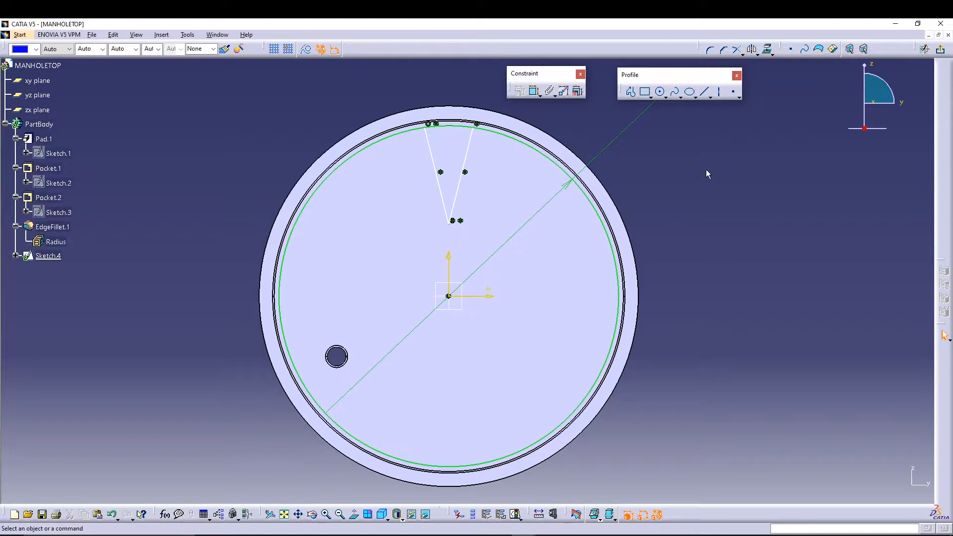
- Constrain the vertical distance from the horizontal axis to the V-shaped lines' lower vertex to 3.05 in
{"action": "left_click", "coordinate": [535, 92]}
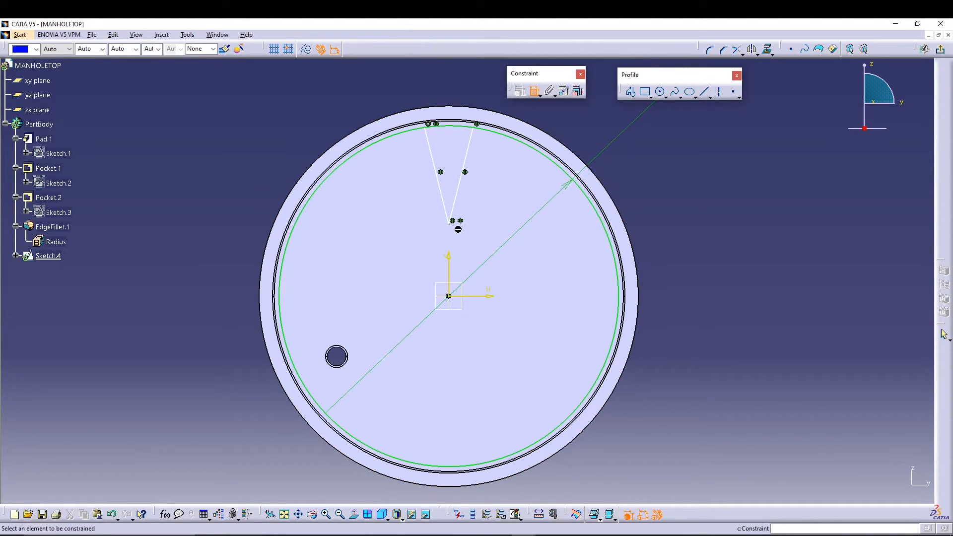
{"action": "left_click", "coordinate": [489, 302]}
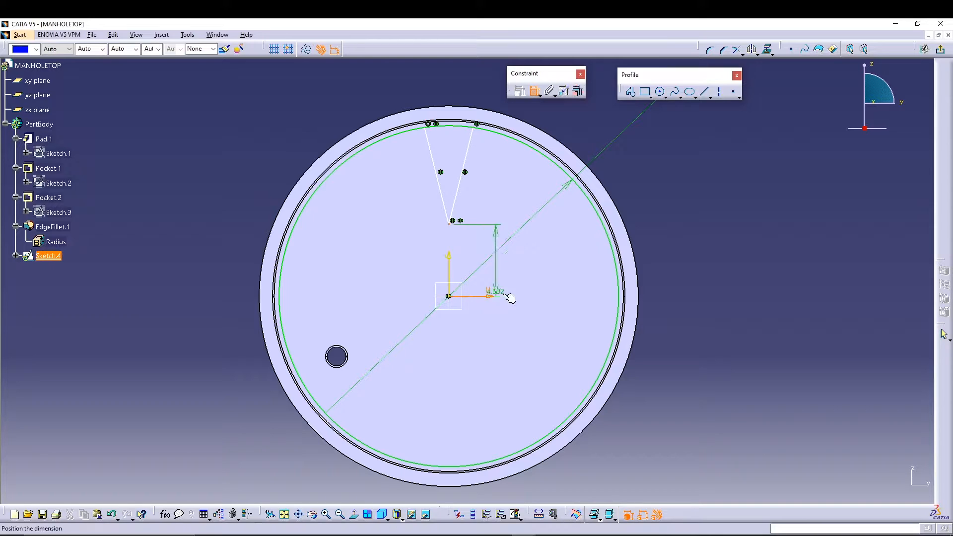
{"action": "double_click", "coordinate": [658, 267]}
{"action": "type", "text": "3."}
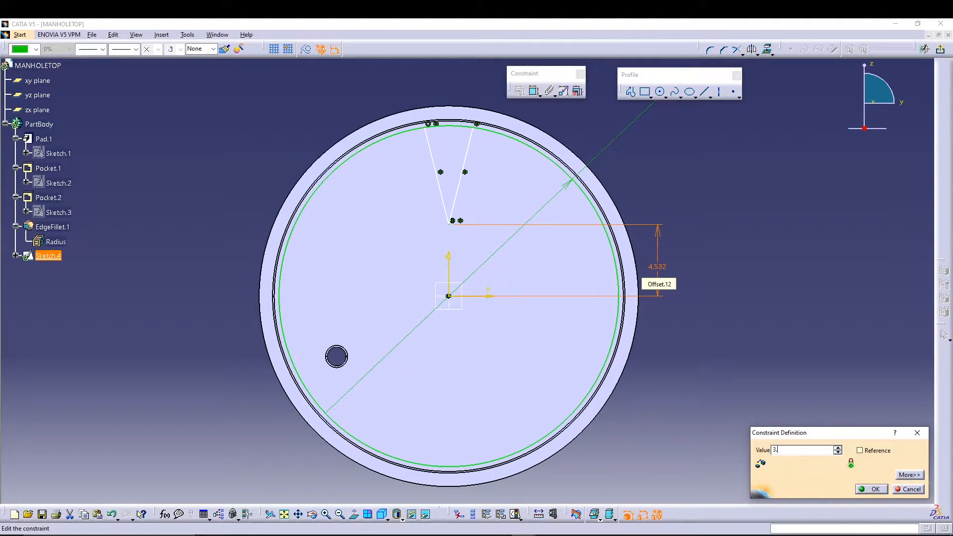
{"action": "key", "text": "Return"}
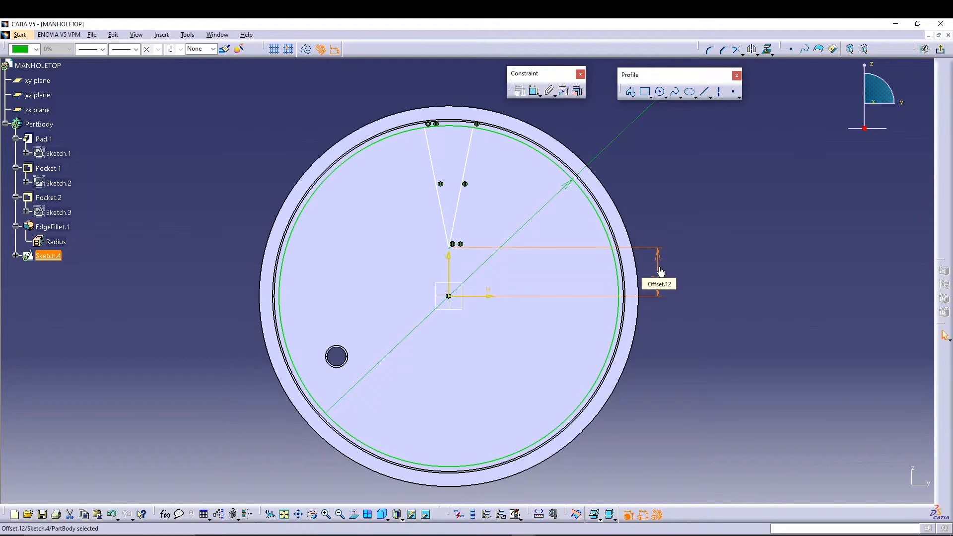
{"action": "left_click", "coordinate": [724, 245]}
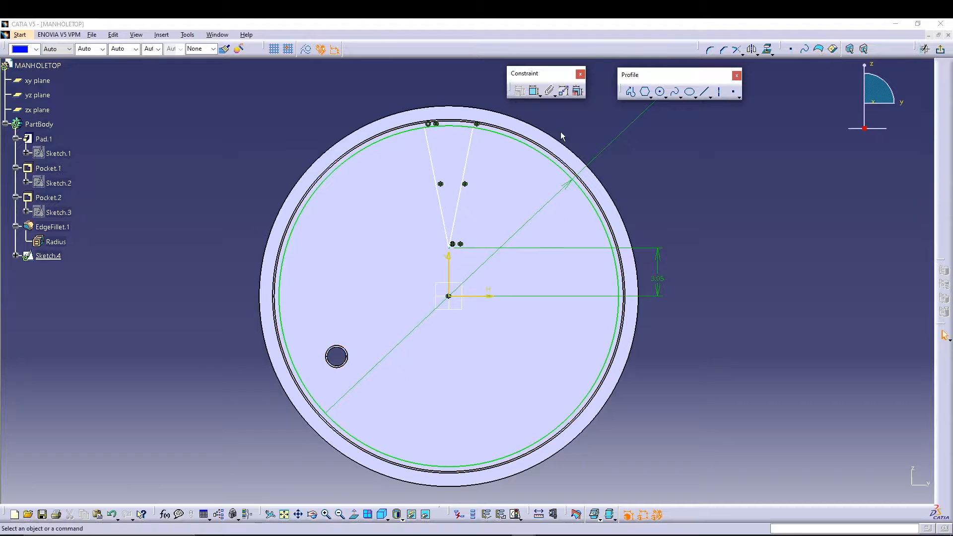
- Constrain the angle between the two mirrored lines to 12 degrees
{"action": "left_click", "coordinate": [534, 91]}
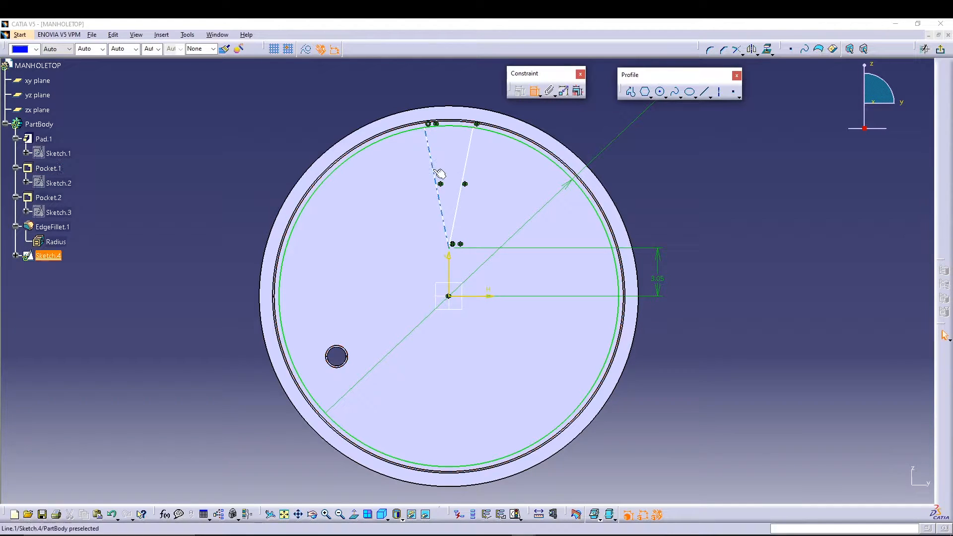
{"action": "left_click", "coordinate": [469, 164]}
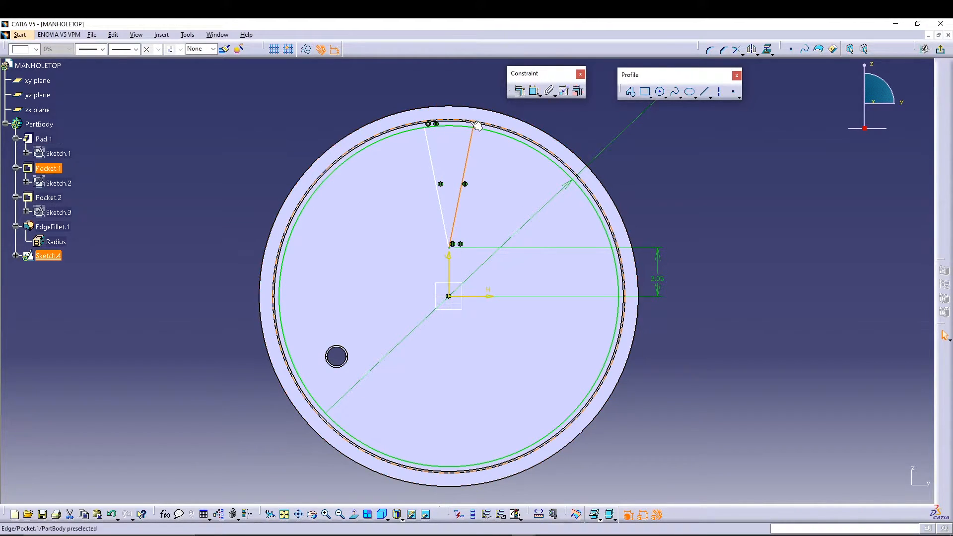
{"action": "left_click", "coordinate": [435, 162]}
{"action": "left_click", "coordinate": [454, 87]}
{"action": "double_click", "coordinate": [457, 89]}
{"action": "type", "text": "12"}
{"action": "key", "text": "Return"}
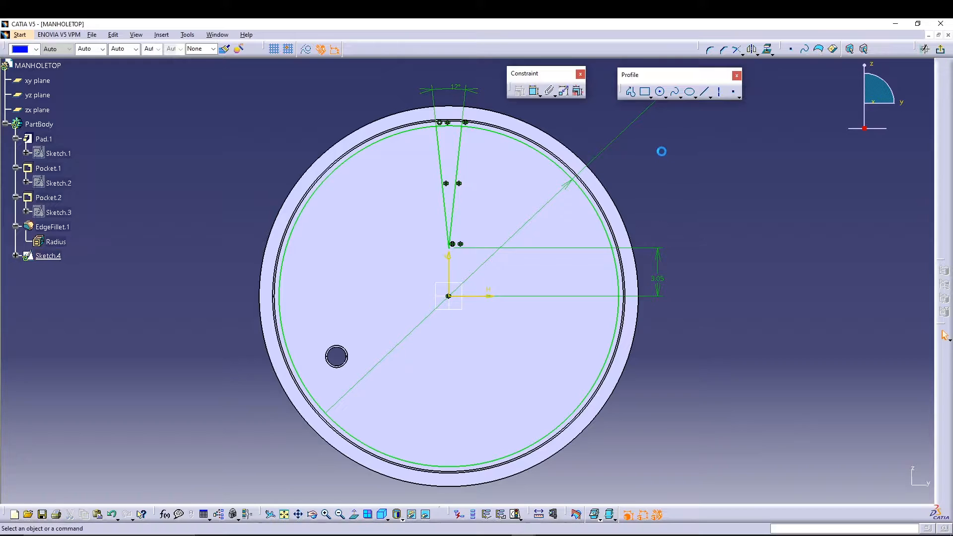
- Reopen the wedge sketch, quick-trim the circle down to the short arc between the two lines, and exit the sketch
{"action": "left_click", "coordinate": [937, 52]}
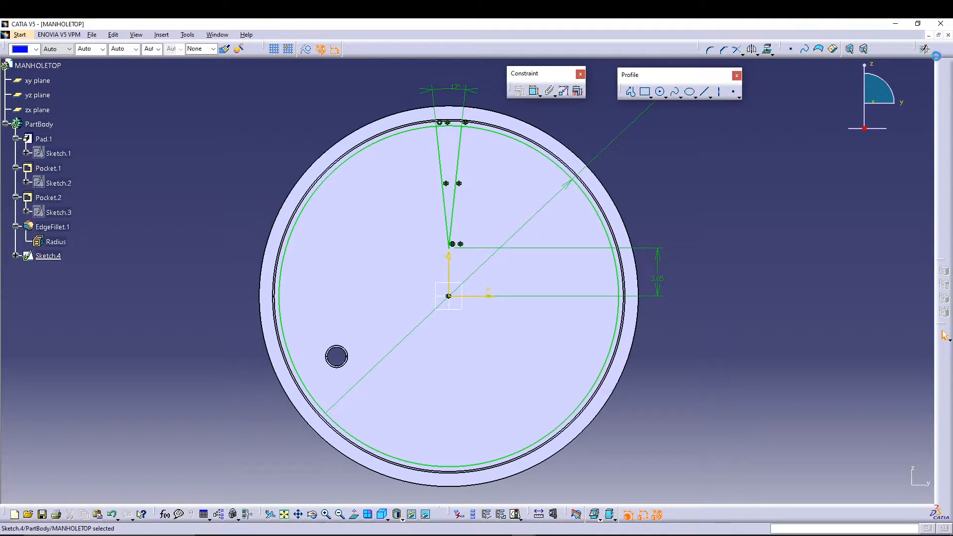
{"action": "double_click", "coordinate": [32, 253]}
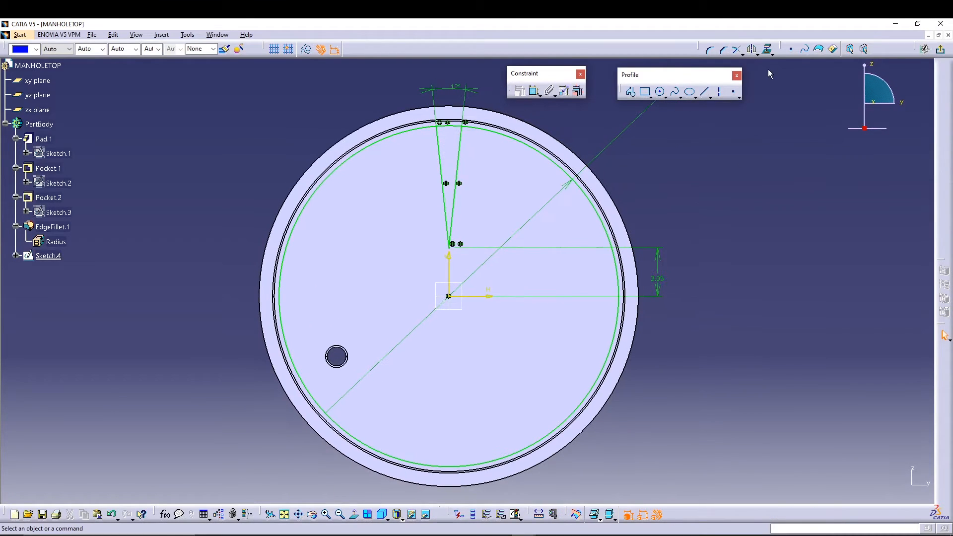
{"action": "left_click", "coordinate": [741, 54]}
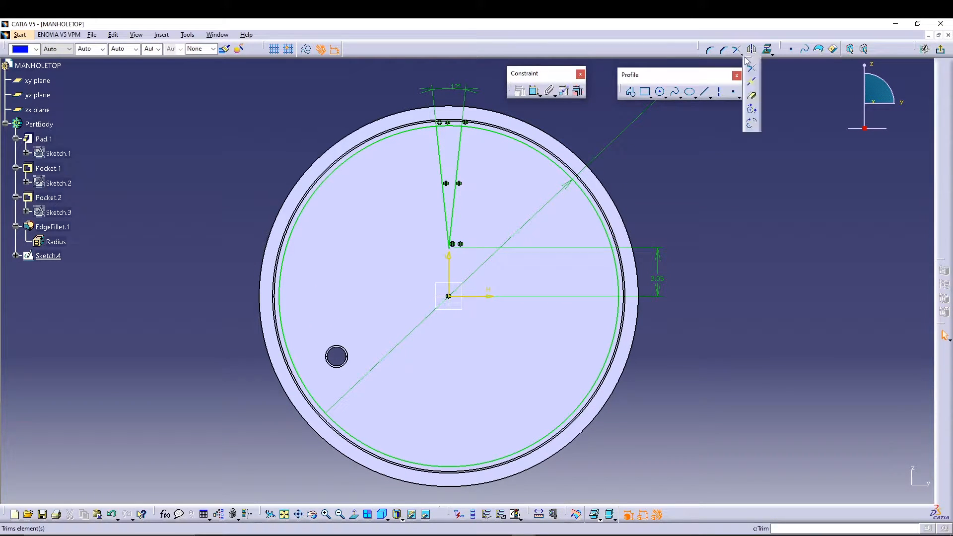
{"action": "left_click", "coordinate": [751, 95]}
{"action": "left_click", "coordinate": [566, 171]}
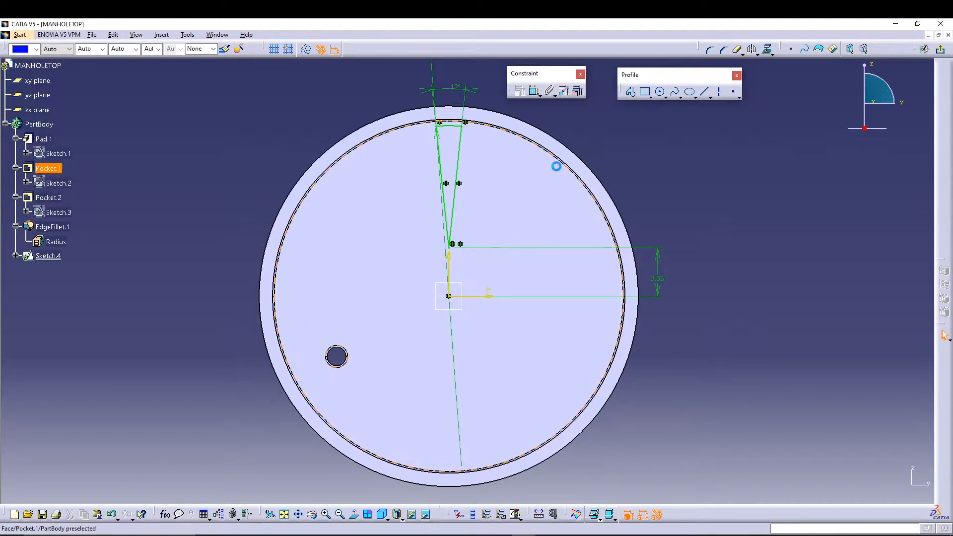
{"action": "left_click", "coordinate": [923, 48]}
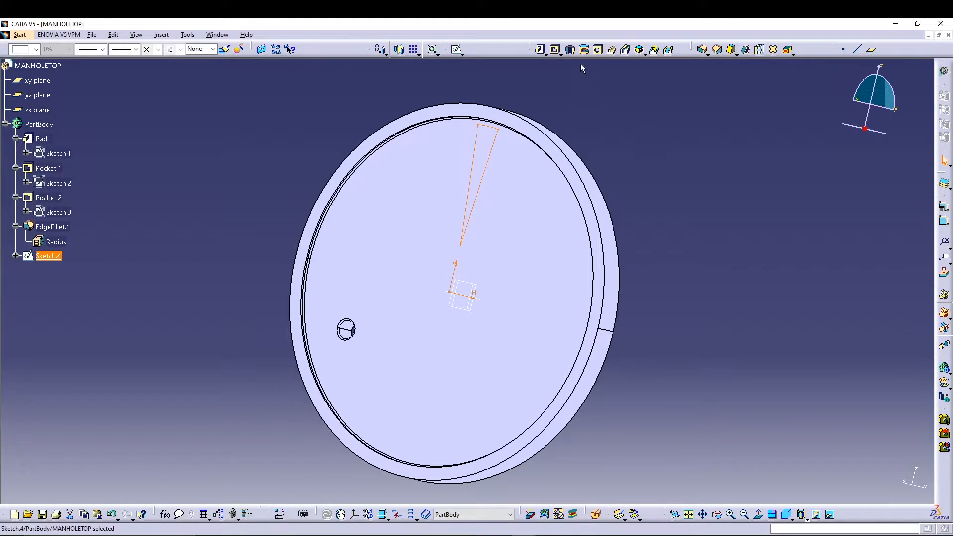
{"action": "left_click", "coordinate": [418, 53]}
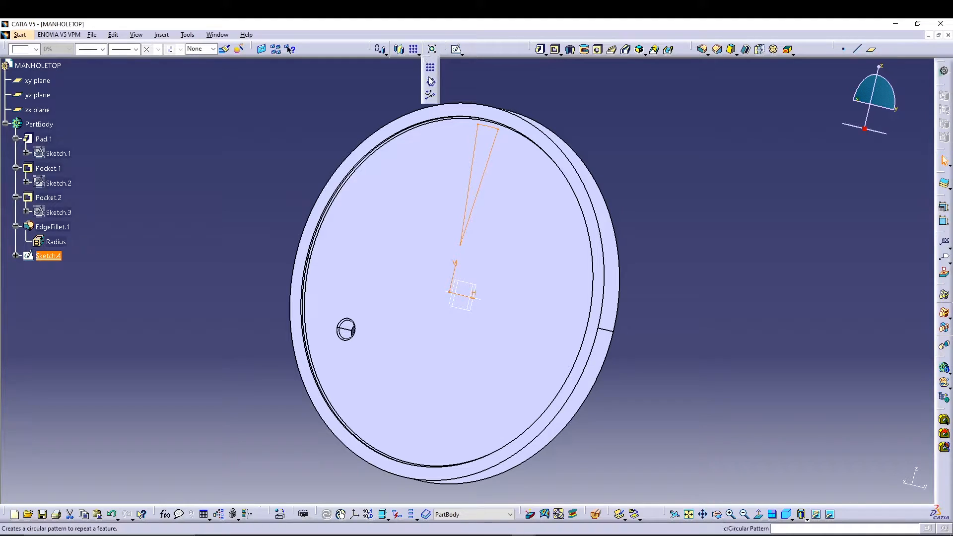
{"action": "left_click", "coordinate": [430, 81]}
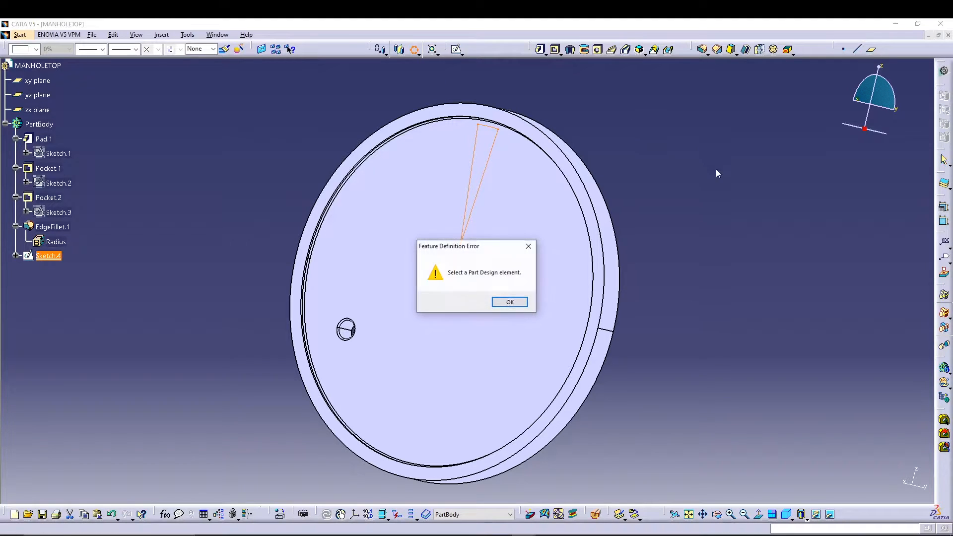
{"action": "left_click", "coordinate": [510, 305]}
{"action": "left_click", "coordinate": [843, 346]}
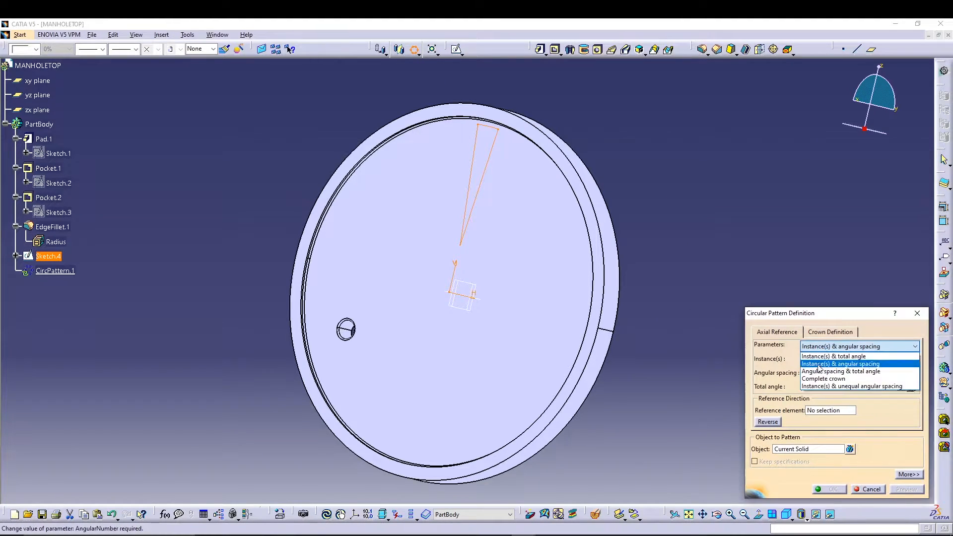
{"action": "left_click", "coordinate": [820, 379]}
{"action": "left_click", "coordinate": [818, 359]}
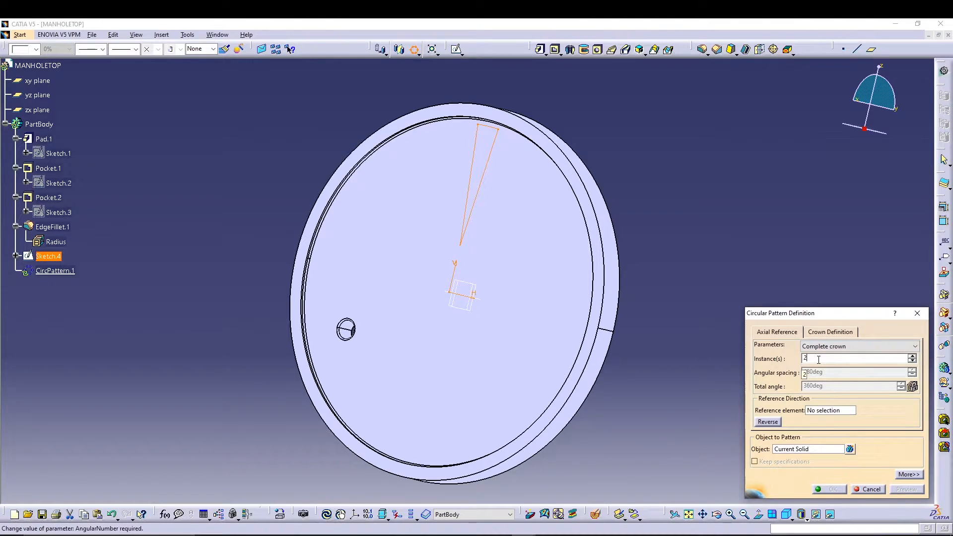
{"action": "left_click_drag", "start_coordinate": [818, 359], "coordinate": [797, 362]}
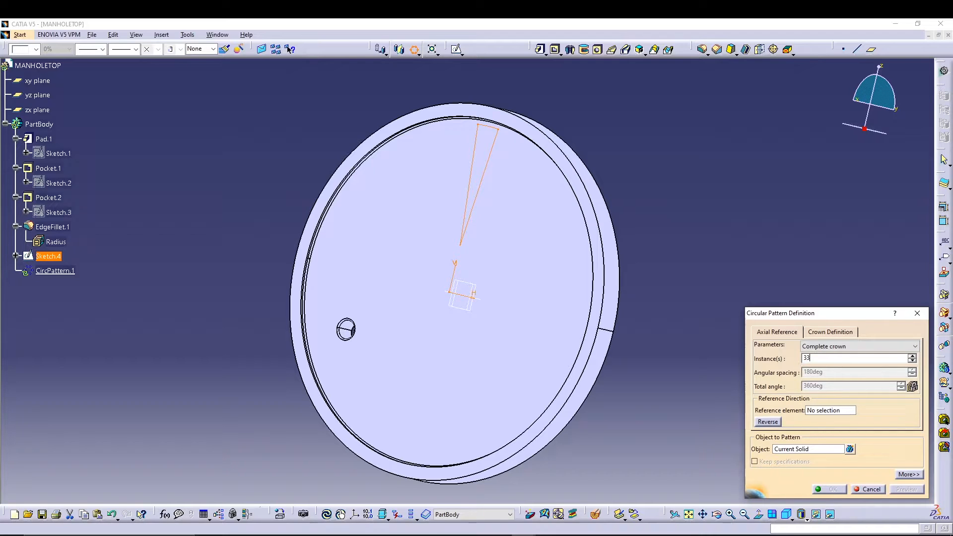
{"action": "left_click", "coordinate": [836, 412]}
{"action": "left_click", "coordinate": [497, 364]}
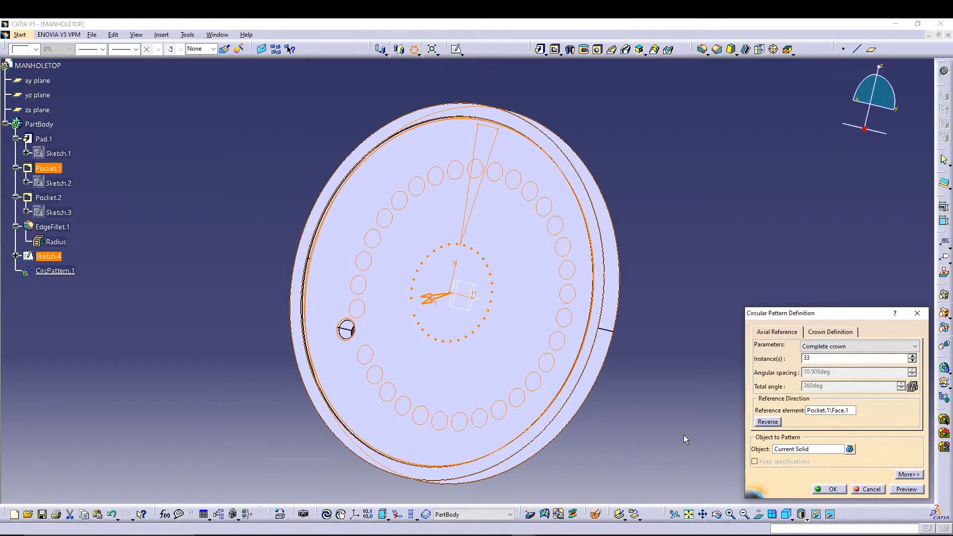
{"action": "left_click", "coordinate": [780, 449]}
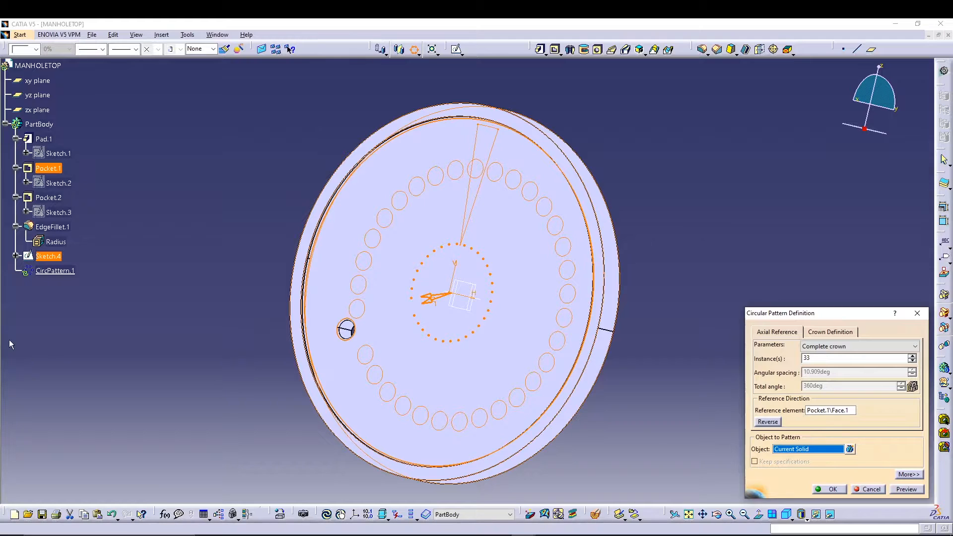
{"action": "left_click", "coordinate": [855, 490]}
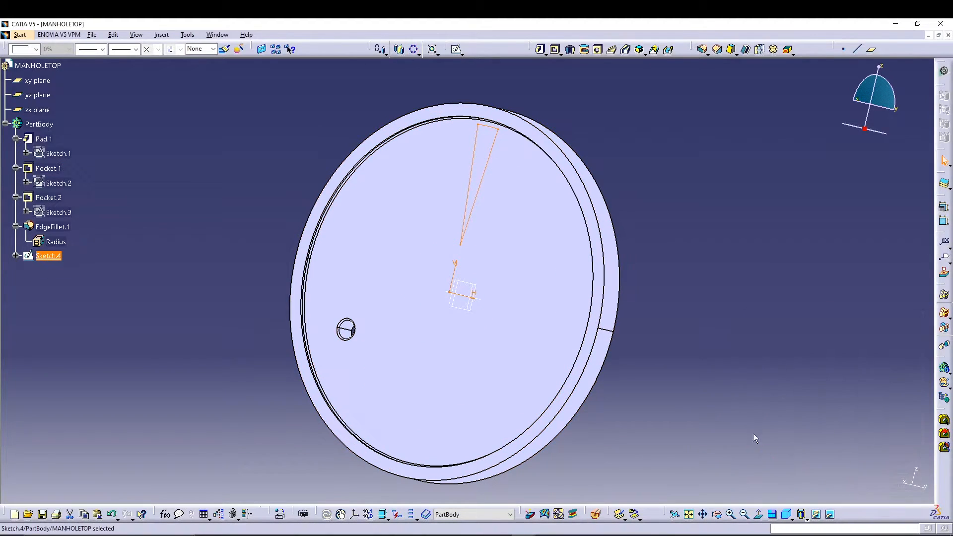
- Pad the wedge sketch to a length of 0.25 in on the recessed face
{"action": "left_click", "coordinate": [48, 255]}
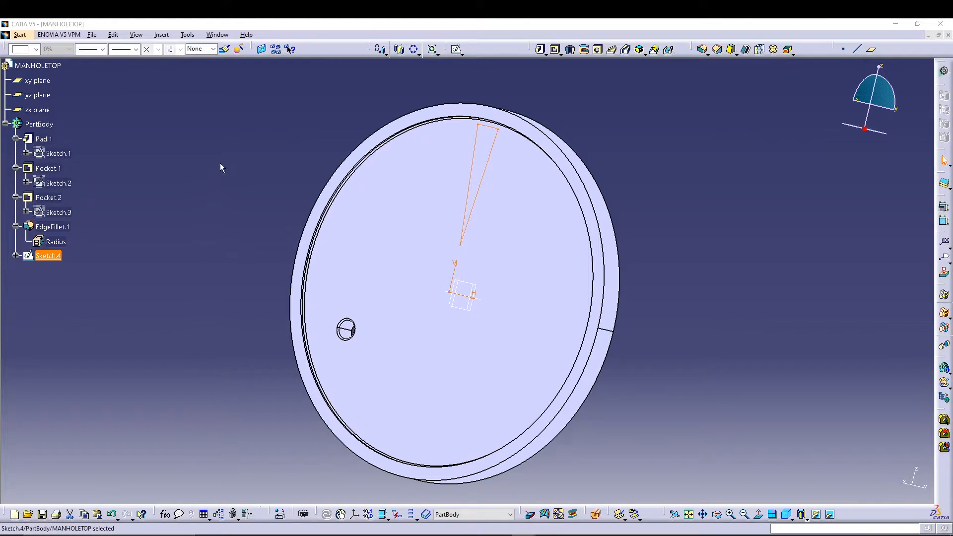
{"action": "left_click", "coordinate": [540, 49]}
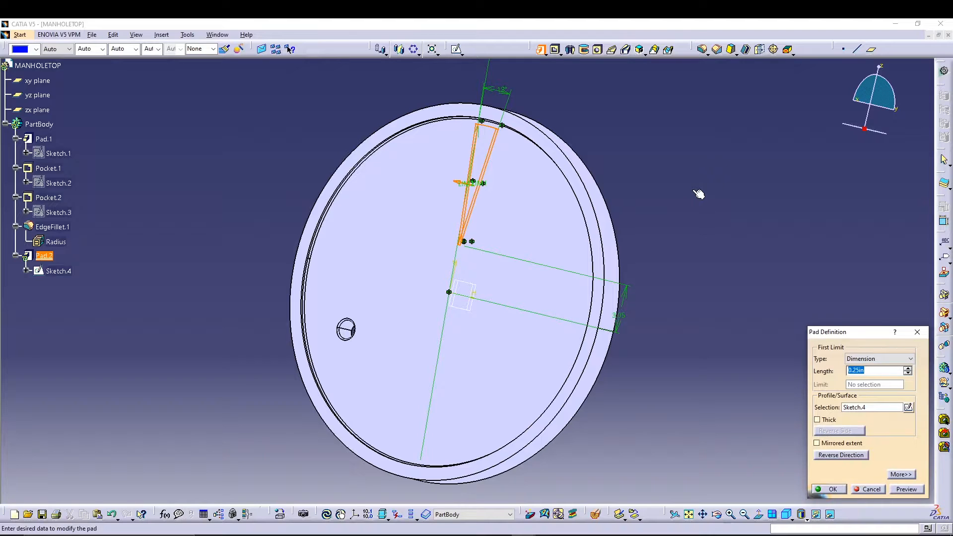
{"action": "key", "text": "Return"}
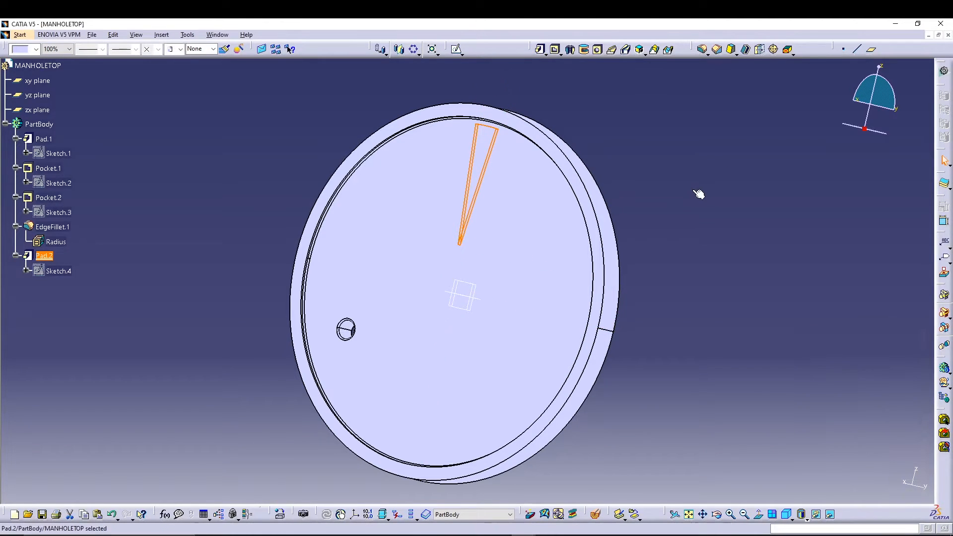
- Round the raised wedge's three corner edges with a 0.1 in edge fillet
{"action": "middle_click_drag", "start_coordinate": [663, 177], "coordinate": [694, 251]}
{"action": "left_click", "coordinate": [663, 224]}
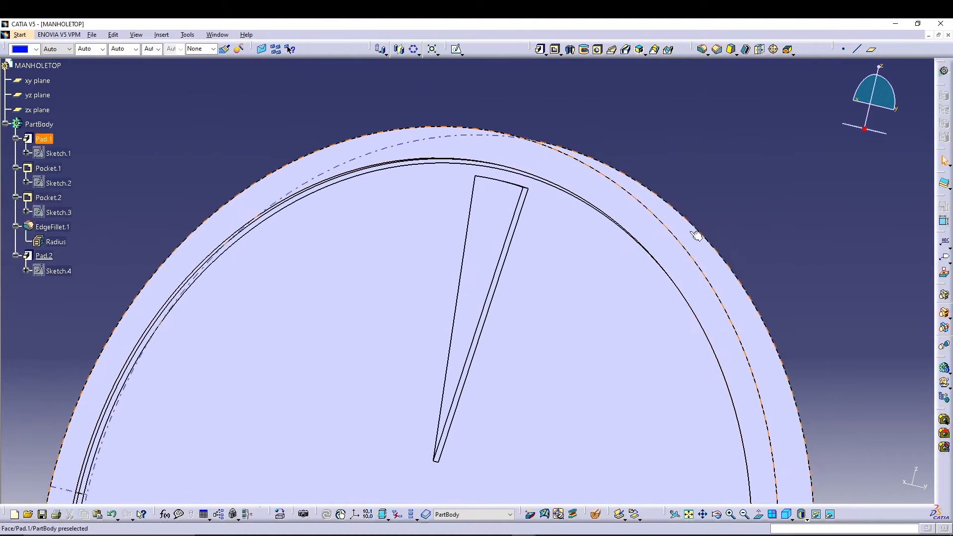
{"action": "left_click", "coordinate": [702, 49]}
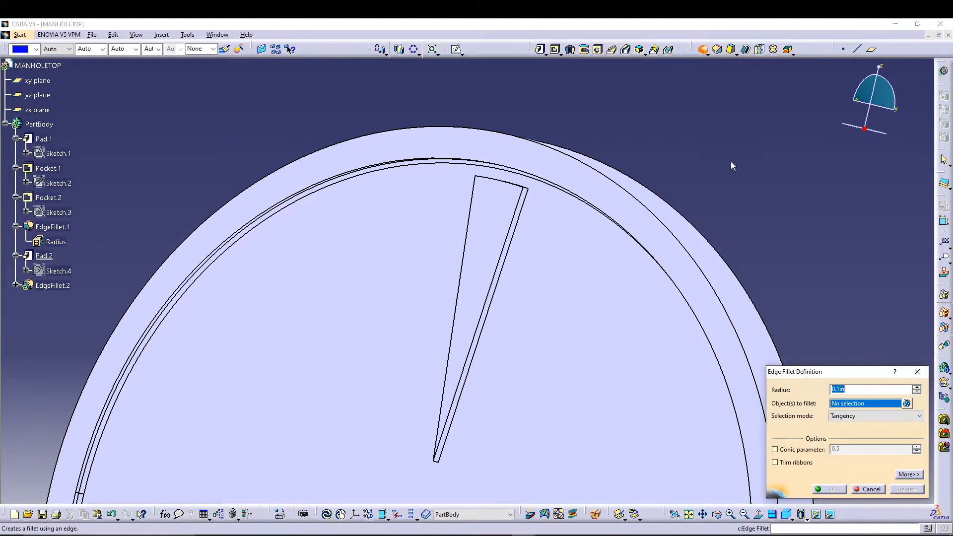
{"action": "left_click", "coordinate": [526, 187]}
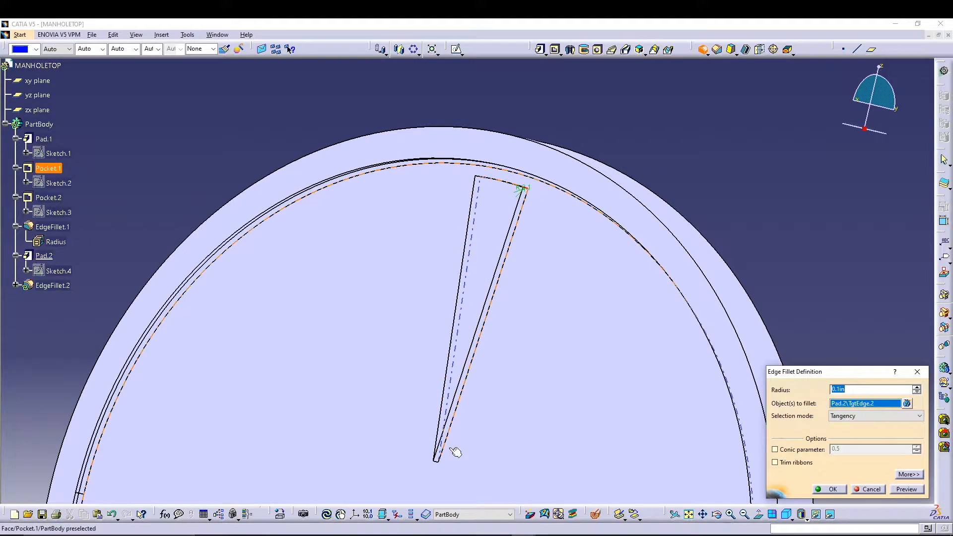
{"action": "left_click", "coordinate": [437, 464]}
{"action": "middle_click_drag", "start_coordinate": [399, 194], "coordinate": [461, 239]}
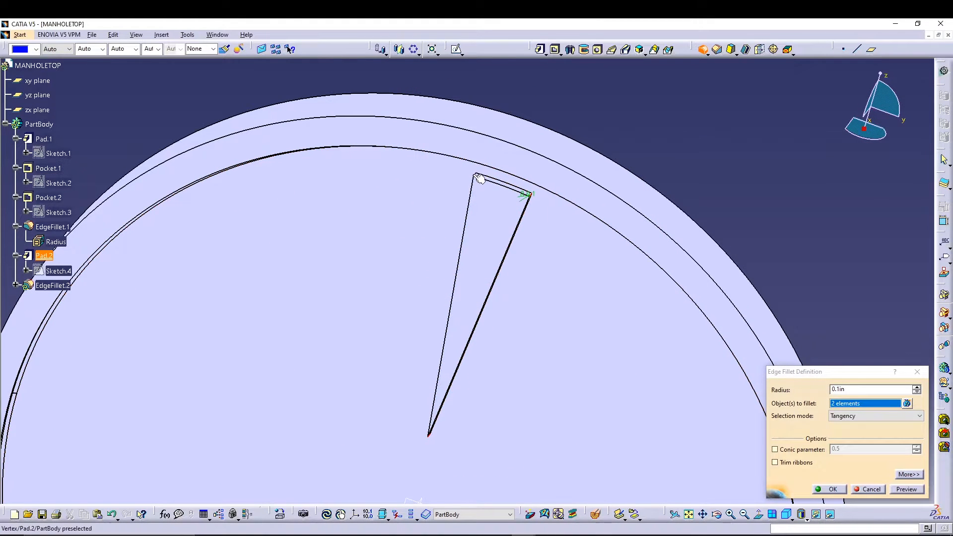
{"action": "middle_click_drag", "start_coordinate": [480, 180], "coordinate": [474, 215]}
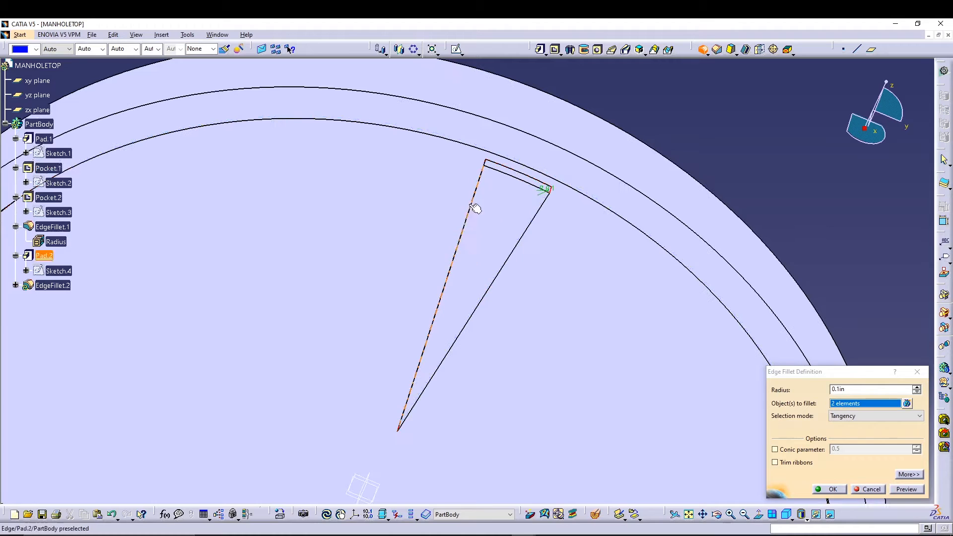
{"action": "left_click", "coordinate": [488, 166]}
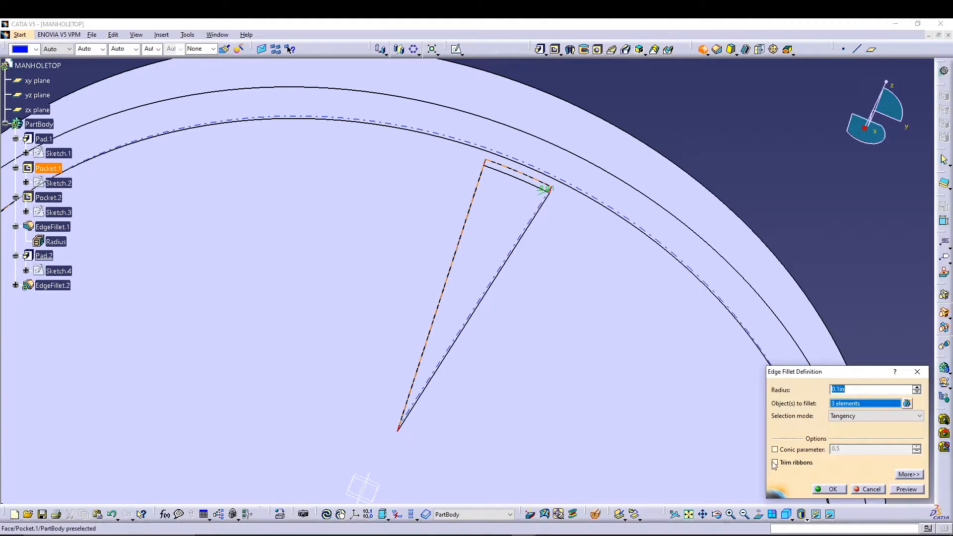
{"action": "left_click", "coordinate": [821, 489]}
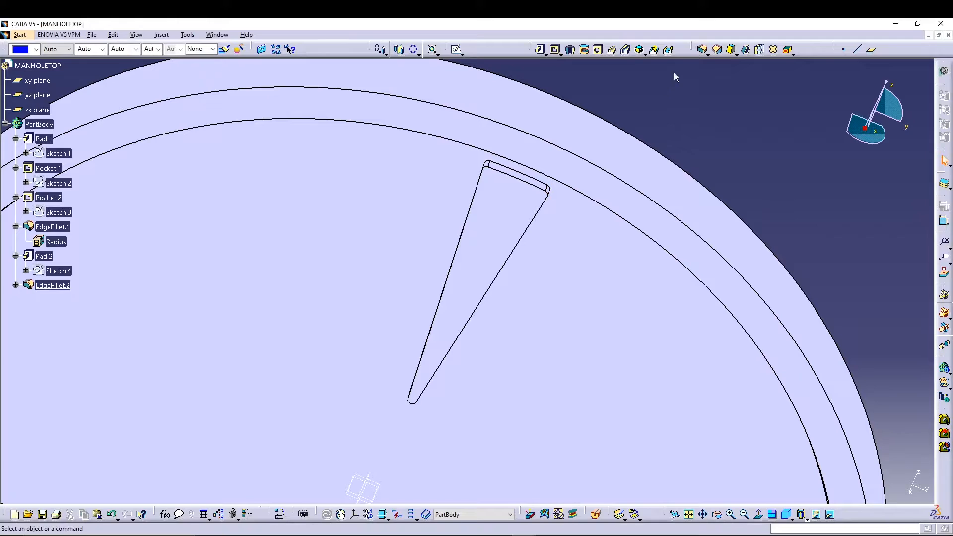
- Fillet the edges around the wedge's raised face with a 0.05 in radius
{"action": "left_click", "coordinate": [703, 49]}
{"action": "left_click", "coordinate": [523, 237]}
{"action": "left_click", "coordinate": [541, 183]}
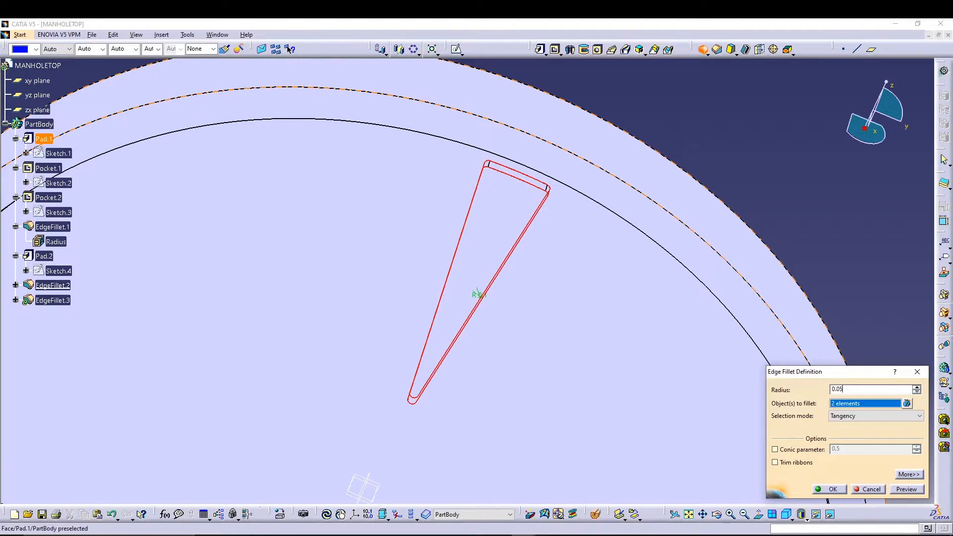
{"action": "left_click", "coordinate": [823, 489]}
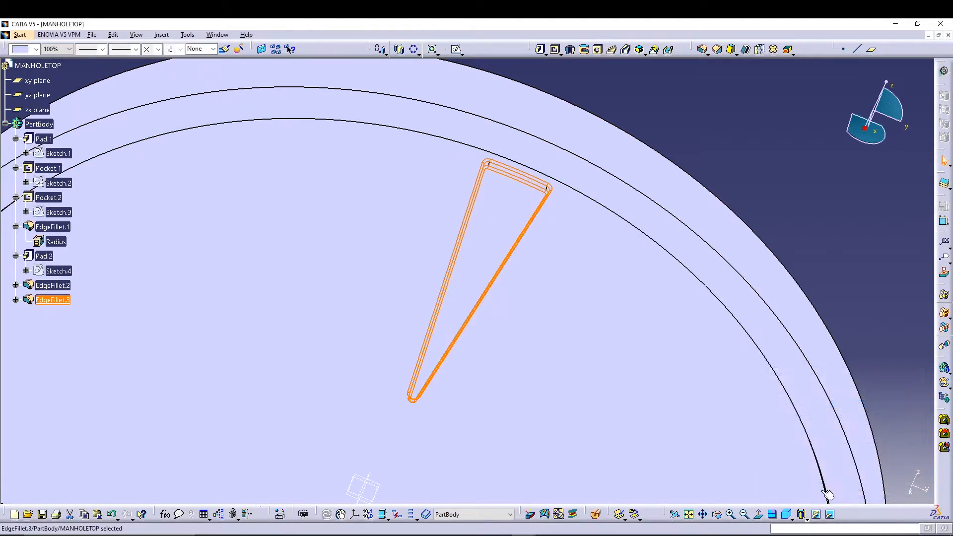
{"action": "left_click", "coordinate": [811, 199]}
{"action": "middle_click_drag", "start_coordinate": [811, 198], "coordinate": [588, 210]}
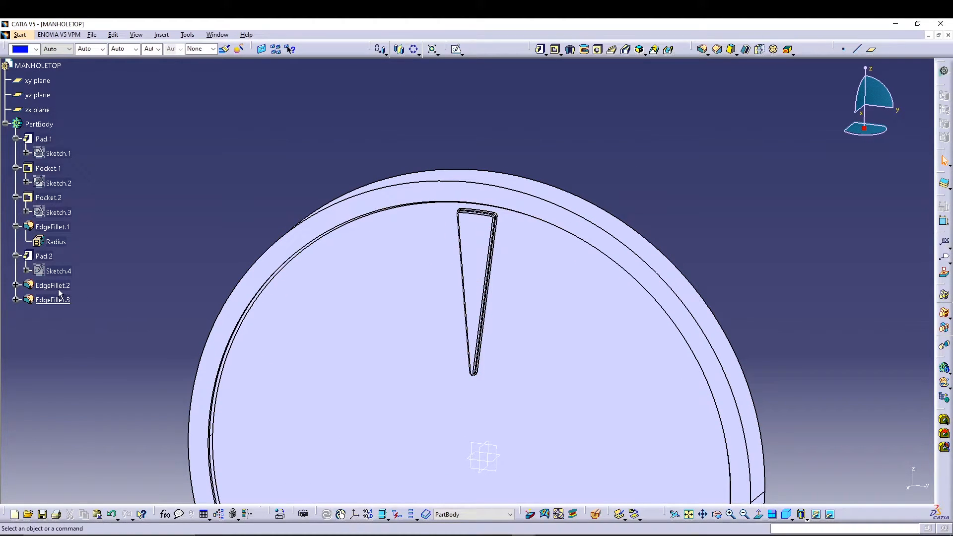
- Set up a complete-crown circular pattern of the wedge pad and its two fillets with 33 instances, referencing the recessed face
{"action": "left_click", "coordinate": [44, 257]}
{"action": "left_click", "coordinate": [59, 285], "text": "ctrl"}
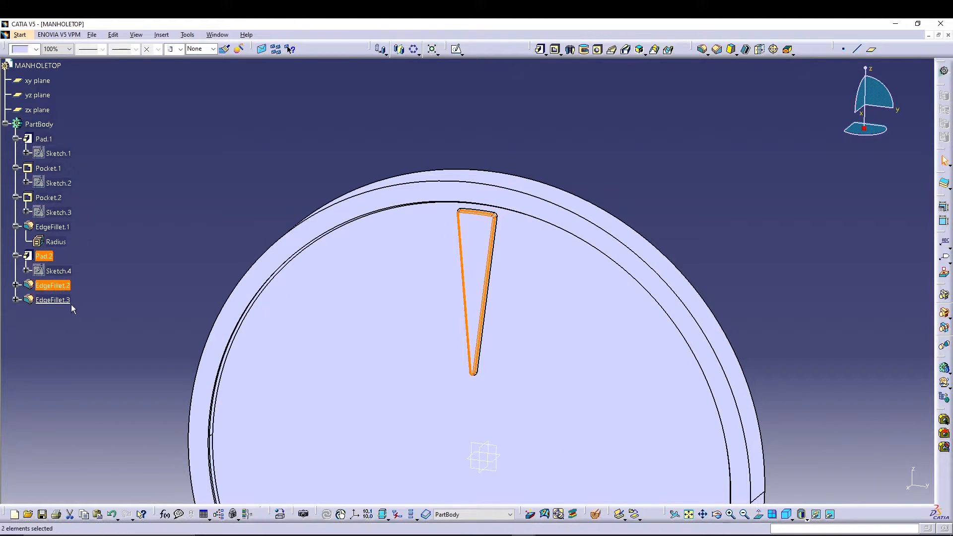
{"action": "left_click", "coordinate": [57, 304], "text": "ctrl"}
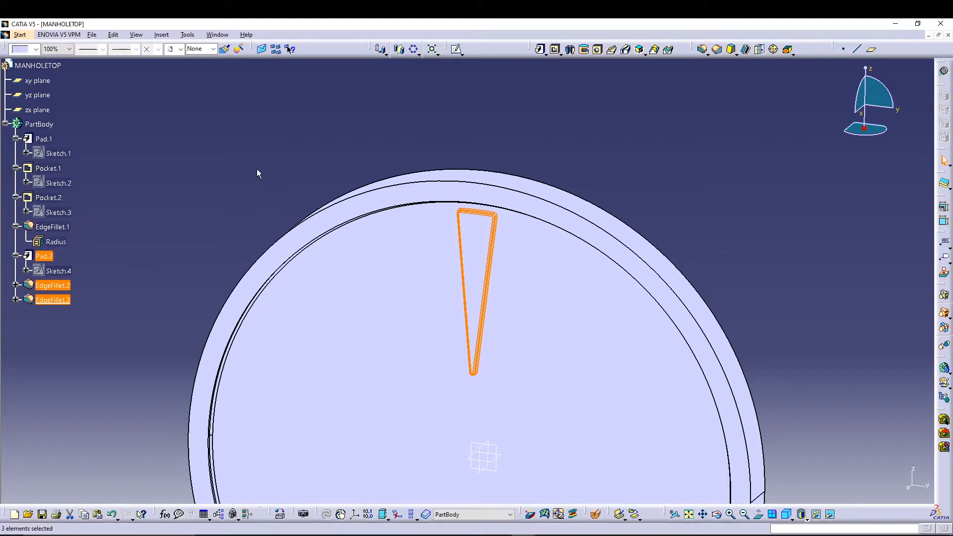
{"action": "left_click", "coordinate": [413, 49]}
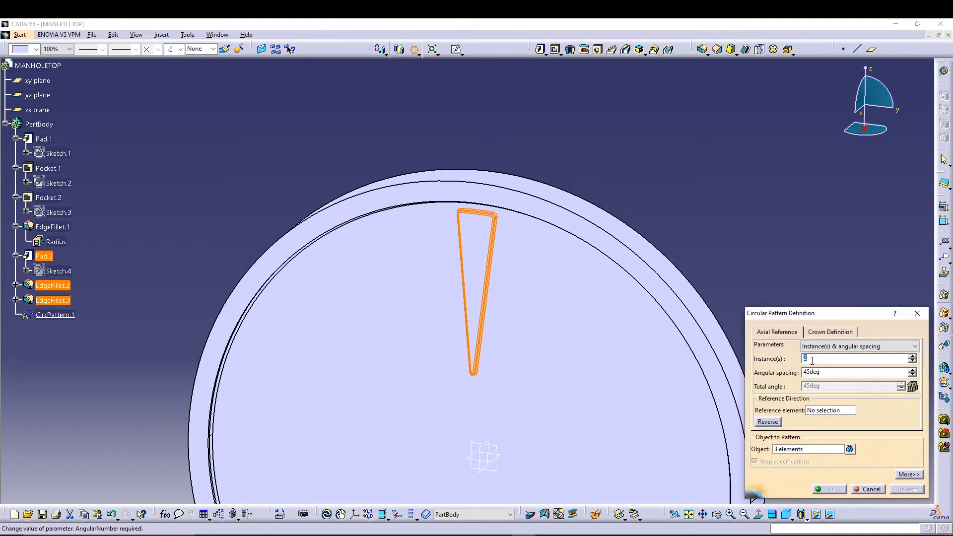
{"action": "left_click", "coordinate": [827, 351]}
{"action": "left_click", "coordinate": [834, 380]}
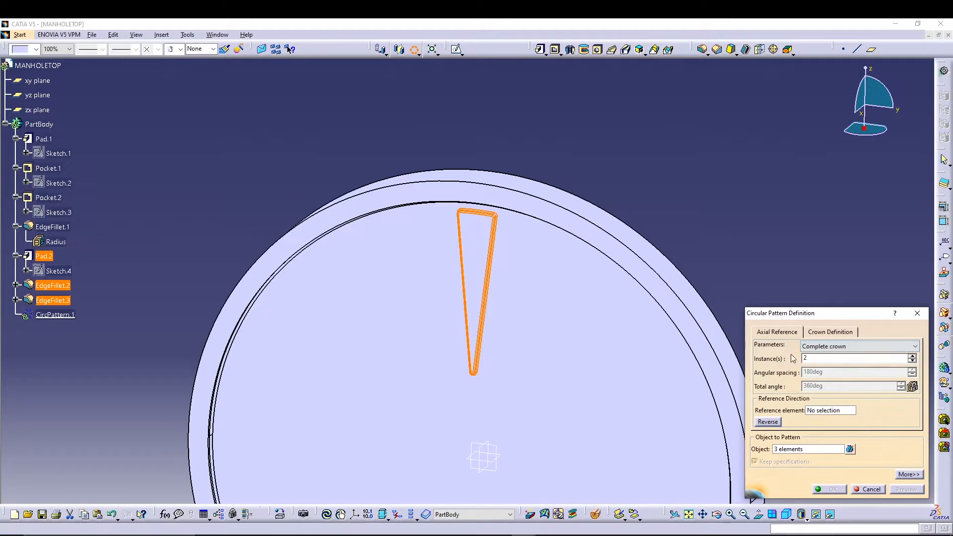
{"action": "left_click_drag", "start_coordinate": [814, 357], "coordinate": [777, 355]}
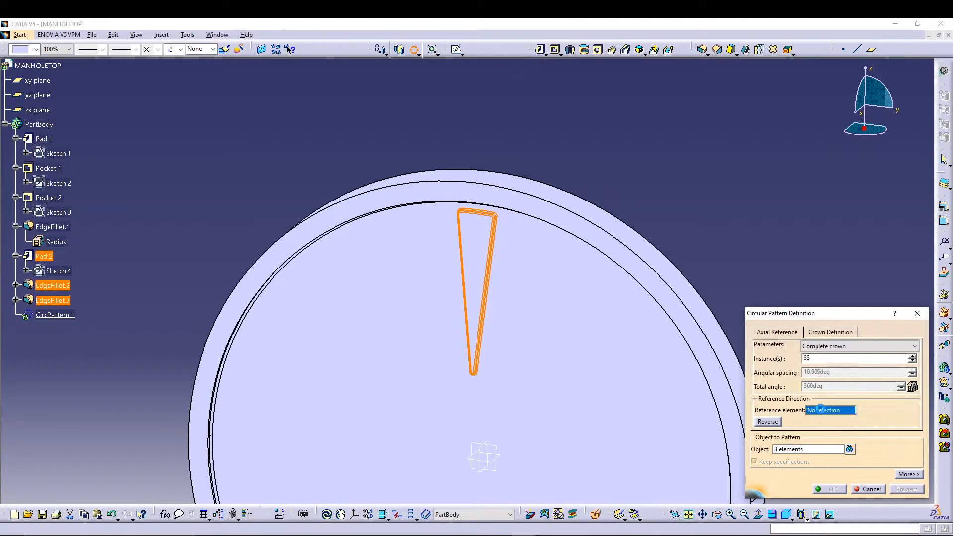
{"action": "left_click", "coordinate": [623, 412]}
- Exclude the wedge instance that overlaps the small through hole and create the circular pattern
{"action": "middle_click_drag", "start_coordinate": [703, 233], "coordinate": [719, 169], "text": "ctrl"}
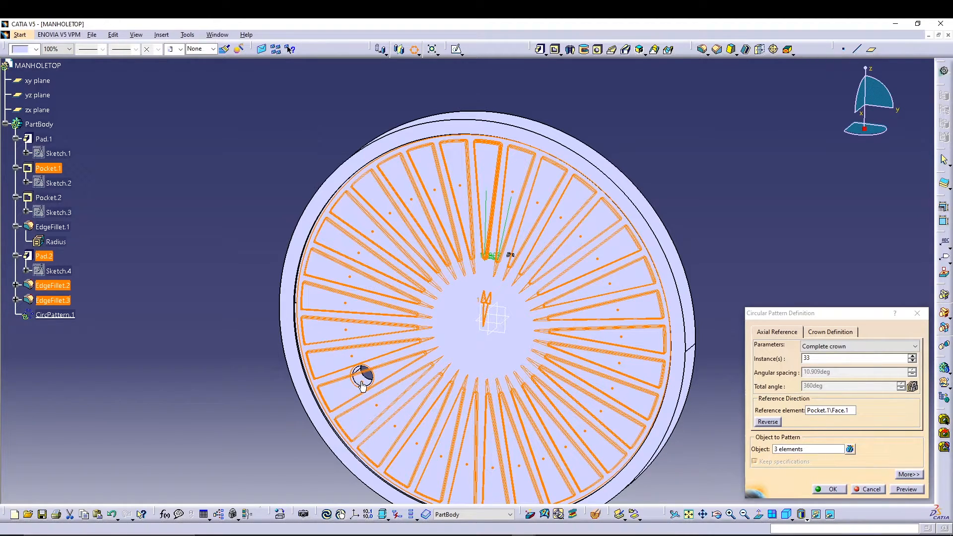
{"action": "middle_click_drag", "start_coordinate": [220, 406], "coordinate": [308, 242]}
{"action": "middle_click_drag", "start_coordinate": [240, 353], "coordinate": [331, 337]}
{"action": "middle_click_drag", "start_coordinate": [259, 425], "coordinate": [563, 222]}
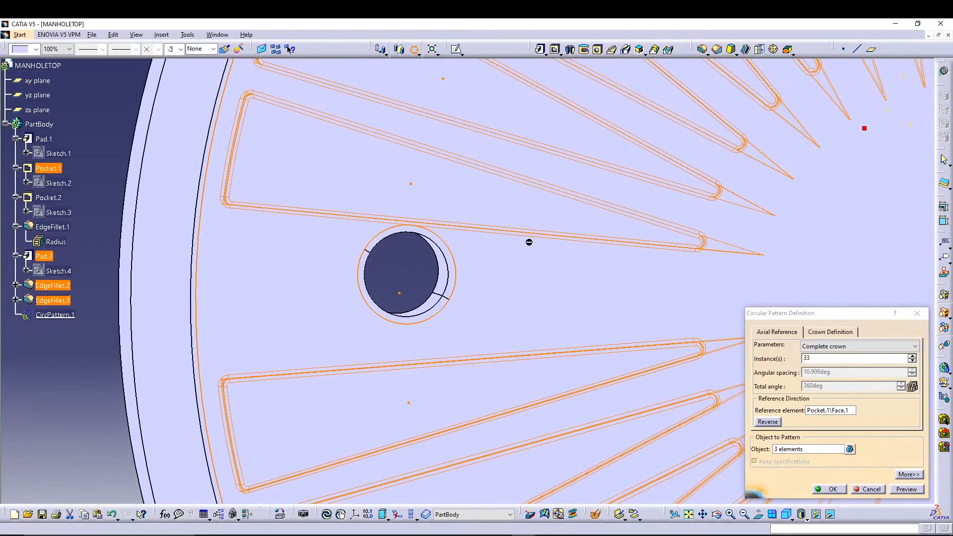
{"action": "middle_click_drag", "start_coordinate": [461, 284], "coordinate": [477, 325]}
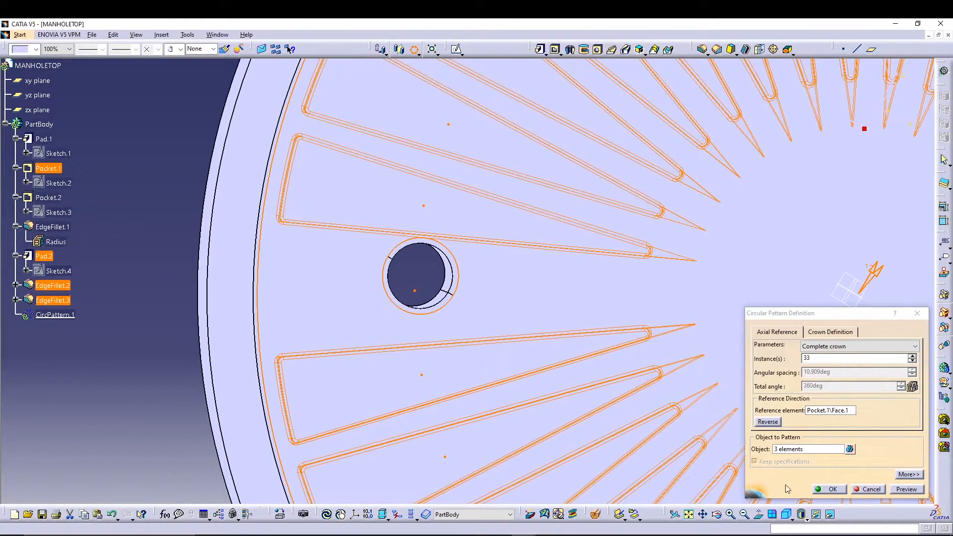
{"action": "left_click", "coordinate": [821, 489]}
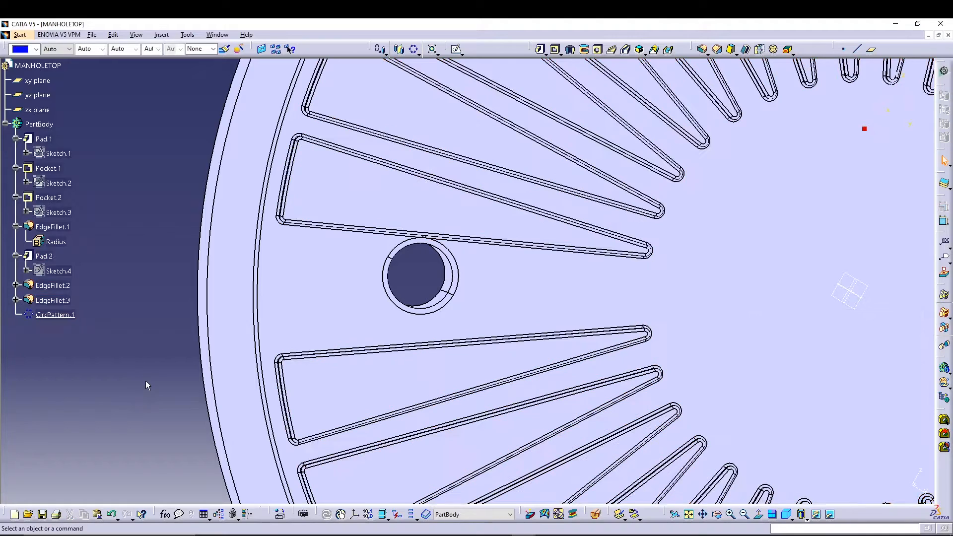
- Open a new sketch on the recessed face of the cover
{"action": "middle_click_drag", "start_coordinate": [170, 347], "coordinate": [215, 301]}
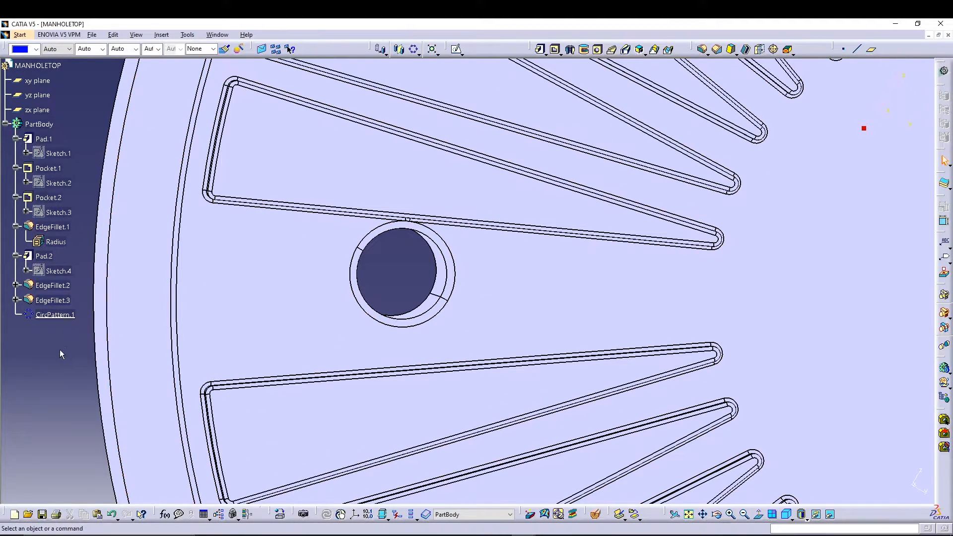
{"action": "middle_click_drag", "start_coordinate": [62, 353], "coordinate": [61, 383]}
{"action": "middle_click_drag", "start_coordinate": [111, 364], "coordinate": [117, 399]}
{"action": "middle_click_drag", "start_coordinate": [192, 311], "coordinate": [196, 330]}
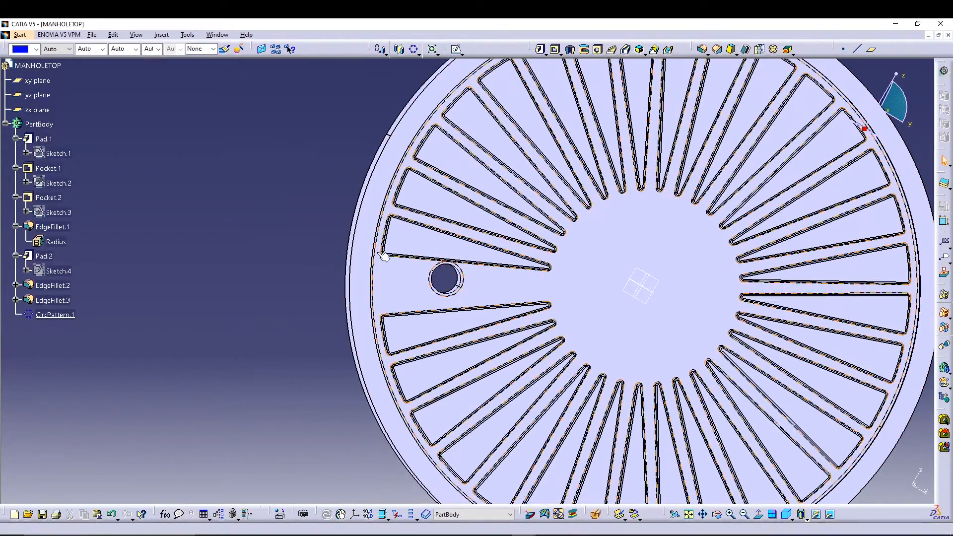
{"action": "middle_click_drag", "start_coordinate": [290, 251], "coordinate": [296, 283]}
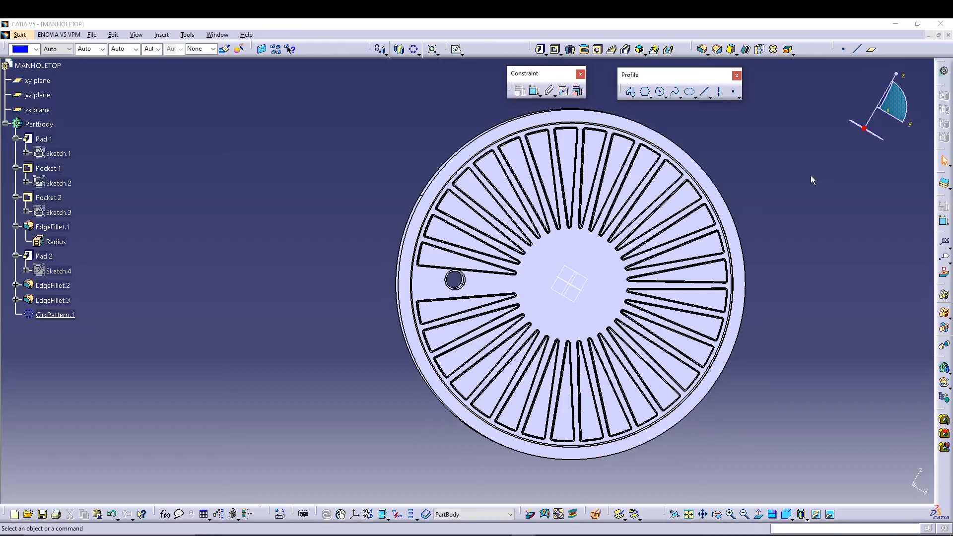
{"action": "left_click", "coordinate": [606, 269]}
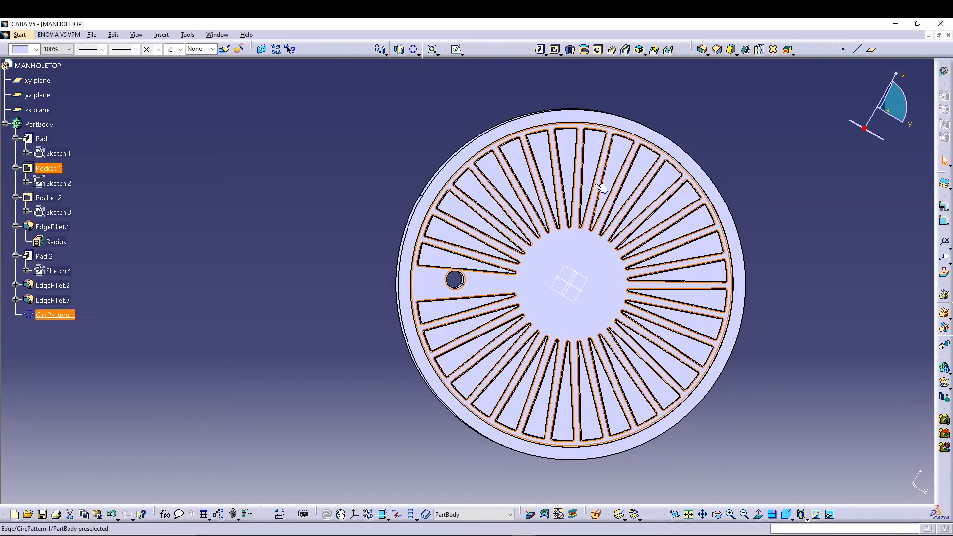
{"action": "left_click", "coordinate": [455, 51]}
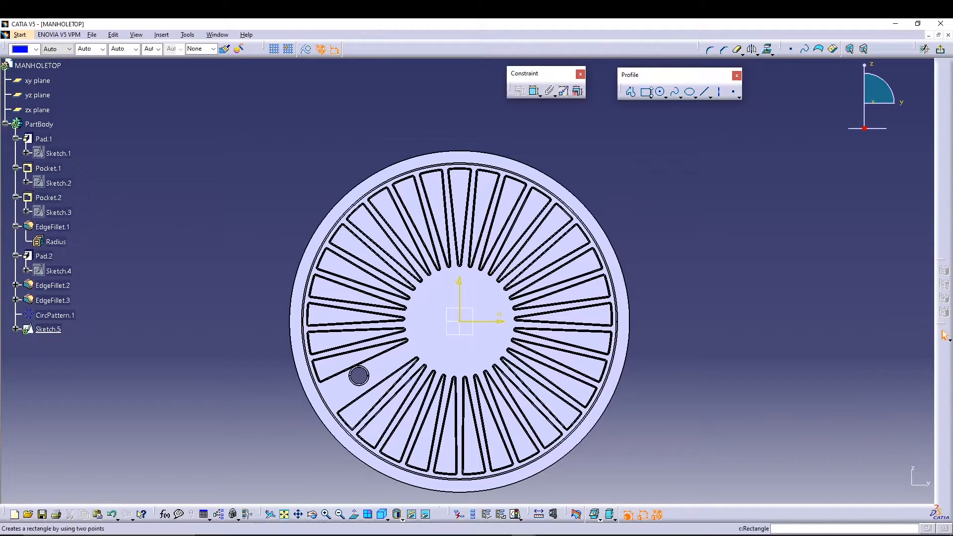
- Draw a circle centred on the origin and constrain its diameter to 20 in
{"action": "left_click", "coordinate": [659, 92]}
{"action": "left_click", "coordinate": [461, 321]}
{"action": "left_click", "coordinate": [546, 228]}
{"action": "left_click", "coordinate": [534, 91]}
{"action": "left_click", "coordinate": [587, 147]}
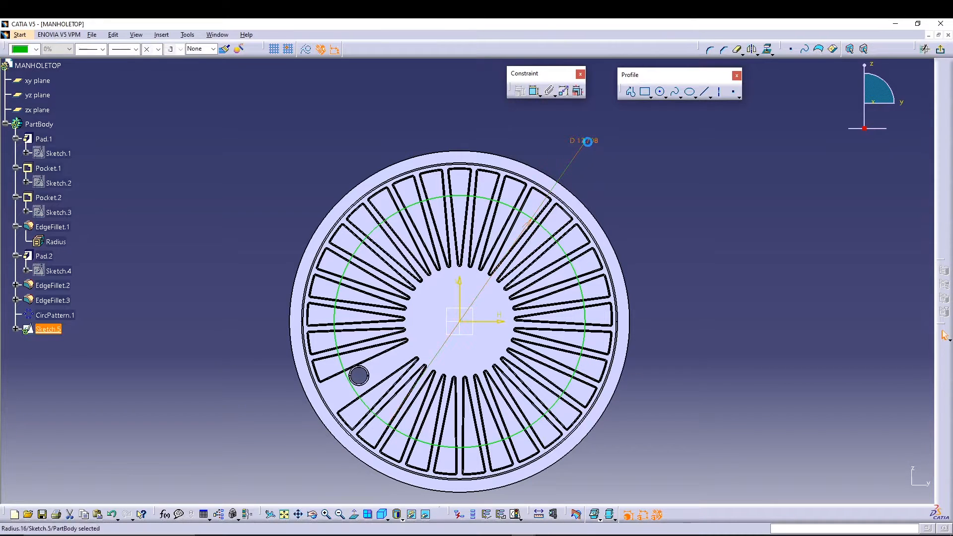
{"action": "double_click", "coordinate": [589, 143]}
{"action": "key", "text": "Return"}
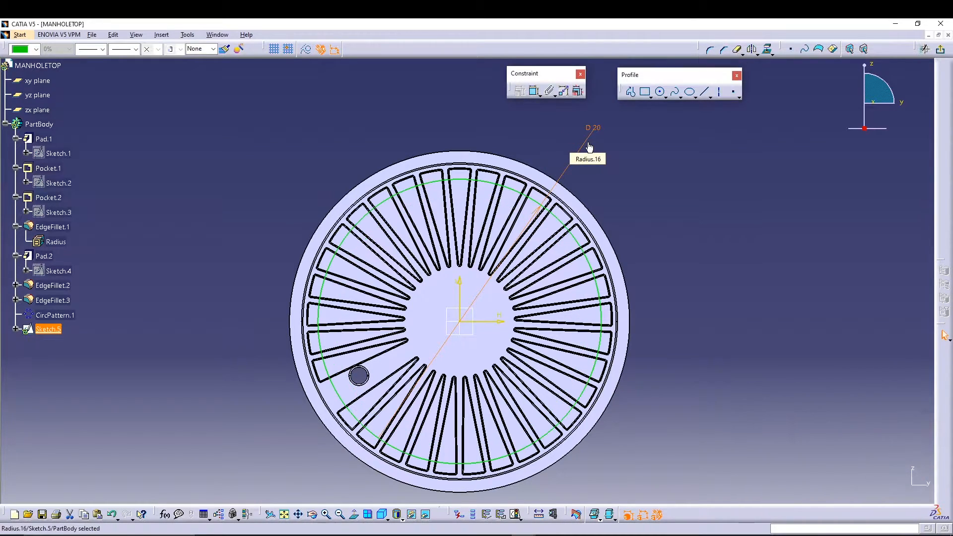
{"action": "left_click", "coordinate": [636, 199]}
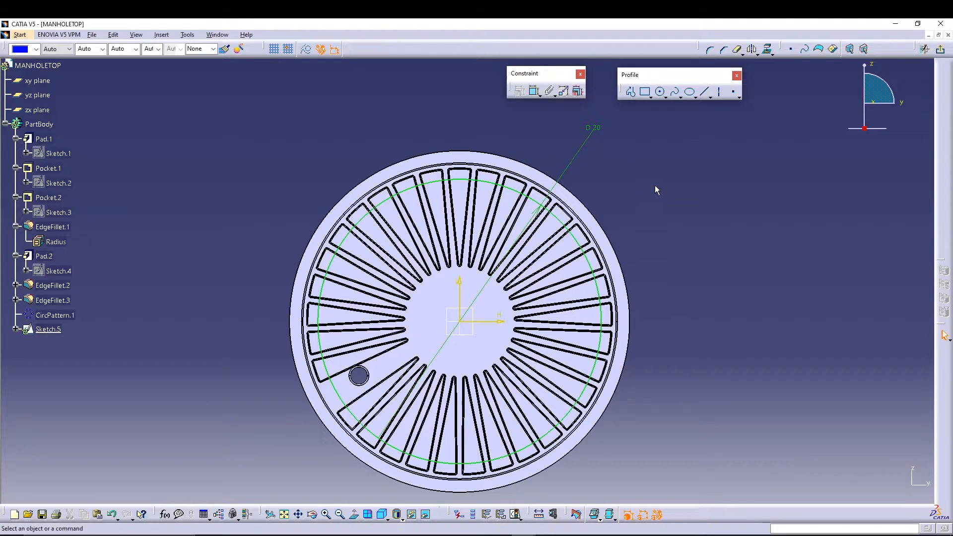
- Draw a second circle centred on the origin inside the first and constrain its diameter to 17 in
{"action": "left_click", "coordinate": [660, 91]}
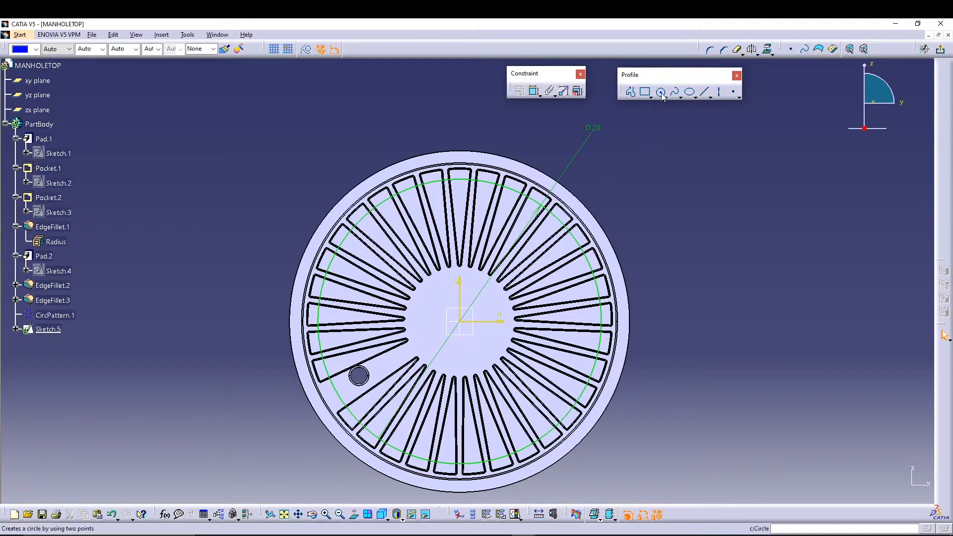
{"action": "left_click", "coordinate": [459, 321]}
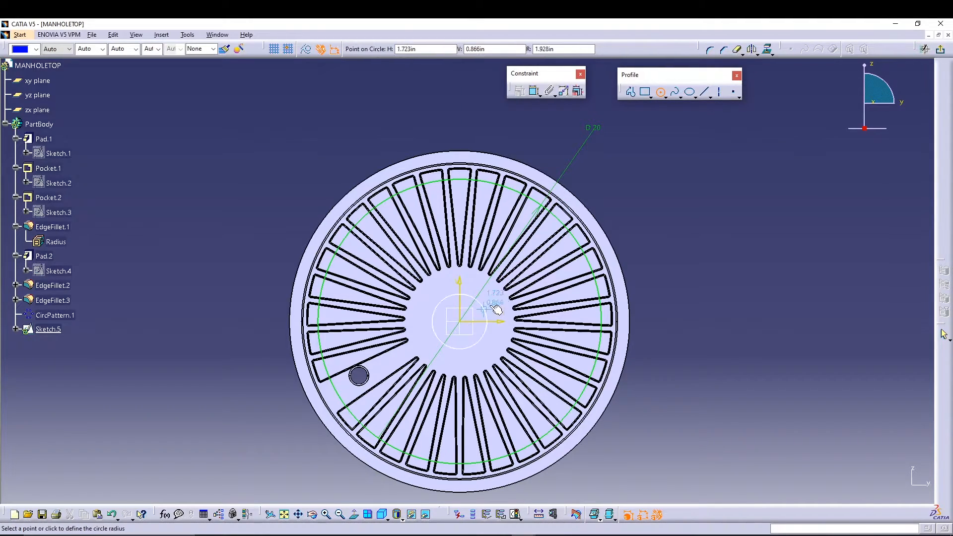
{"action": "left_click", "coordinate": [551, 269]}
{"action": "left_click", "coordinate": [533, 91]}
{"action": "left_click", "coordinate": [539, 250]}
{"action": "left_click", "coordinate": [629, 202]}
{"action": "double_click", "coordinate": [630, 202]}
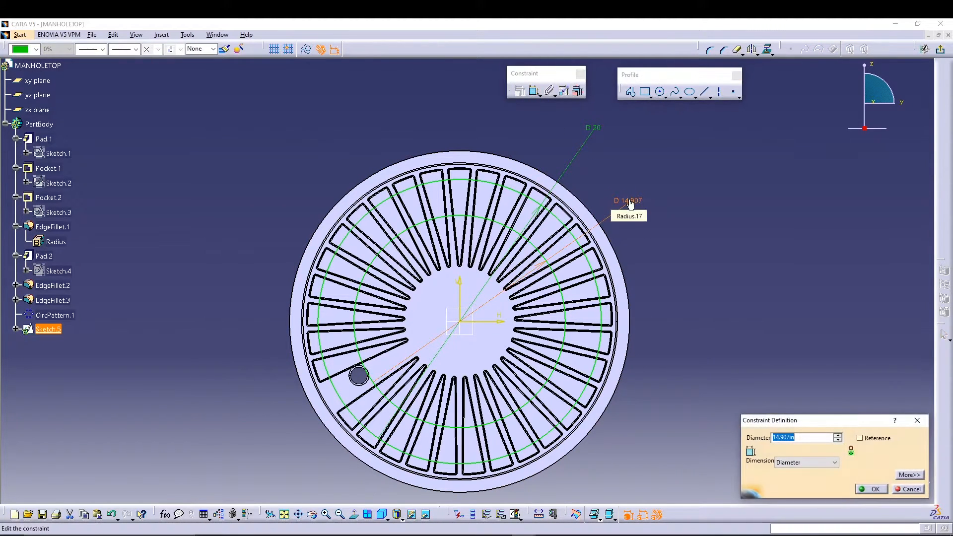
{"action": "type", "text": "17"}
{"action": "key", "text": "Return"}
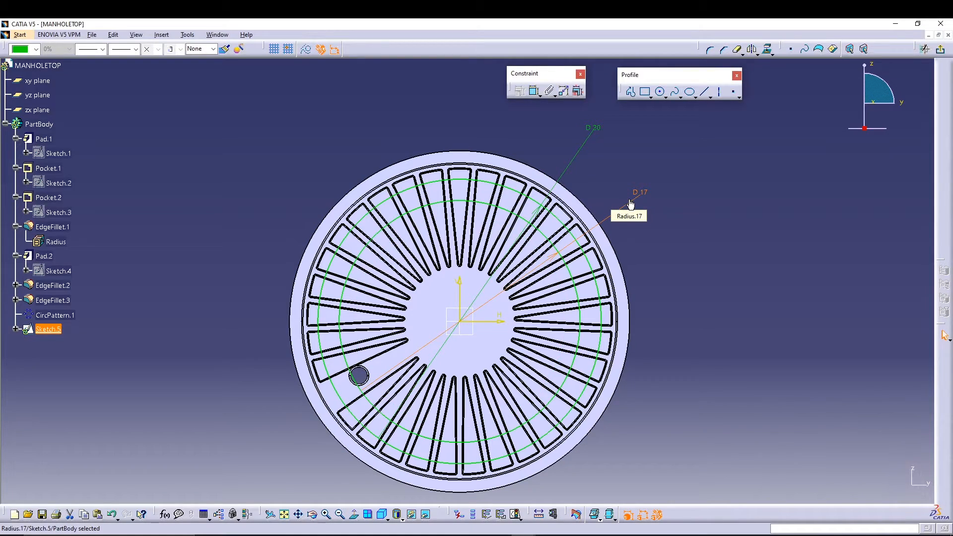
- Draw a third circle centred on the origin inside the 17 in circle and constrain its diameter to 14 in
{"action": "left_click", "coordinate": [660, 92]}
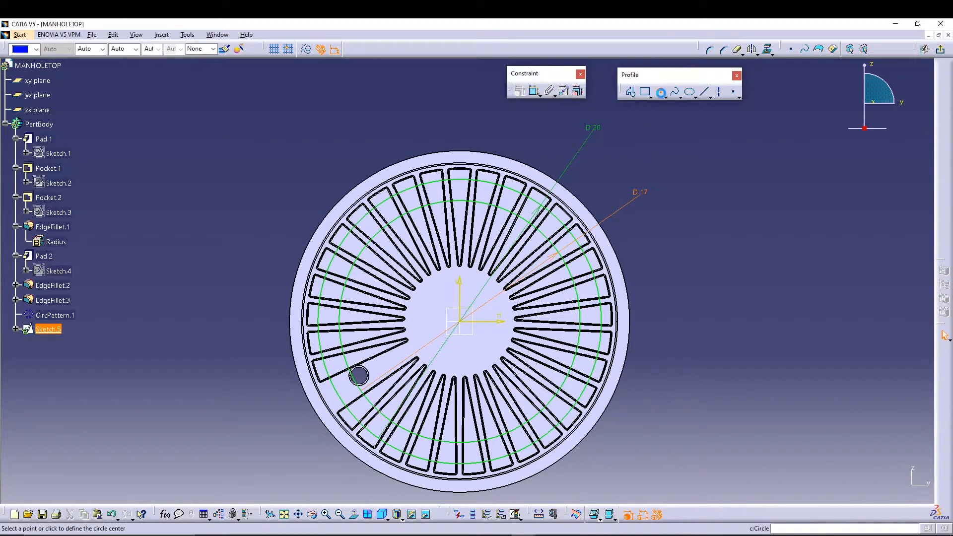
{"action": "left_click", "coordinate": [468, 329]}
{"action": "left_click", "coordinate": [542, 281]}
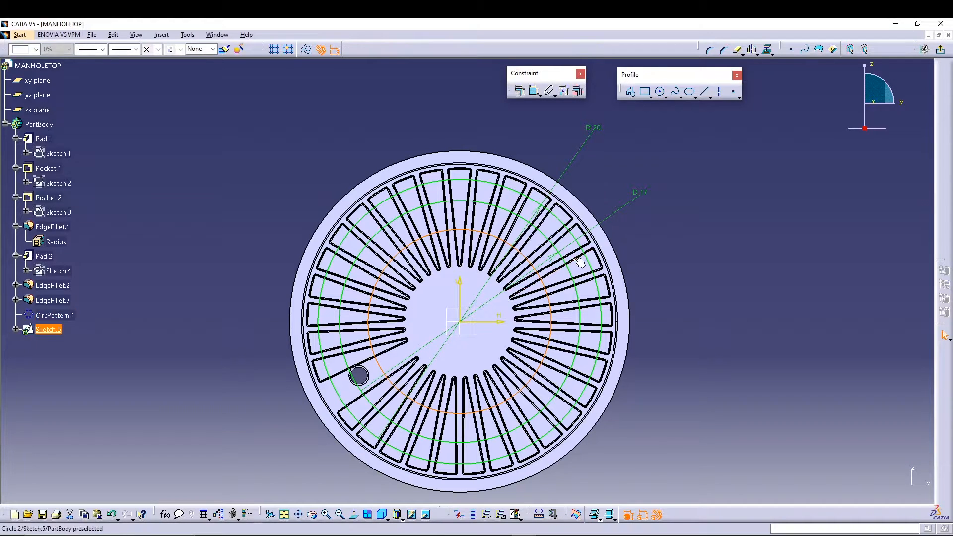
{"action": "left_click", "coordinate": [534, 91]}
{"action": "left_click", "coordinate": [659, 229]}
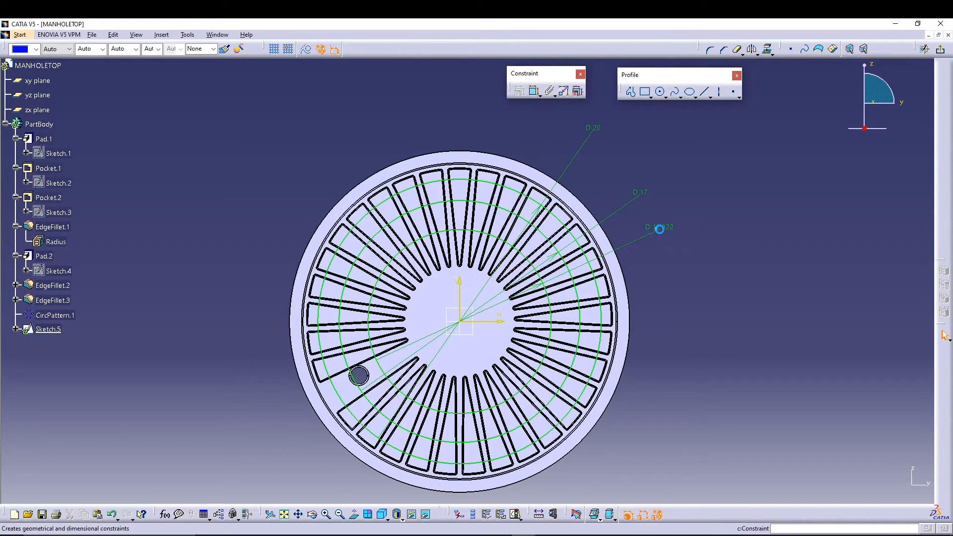
{"action": "double_click", "coordinate": [660, 229]}
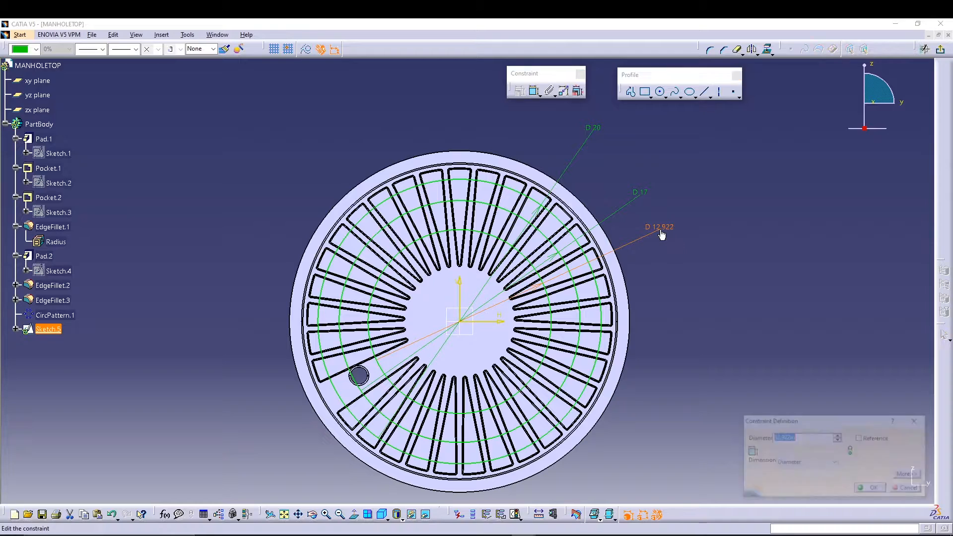
{"action": "key", "text": "Return"}
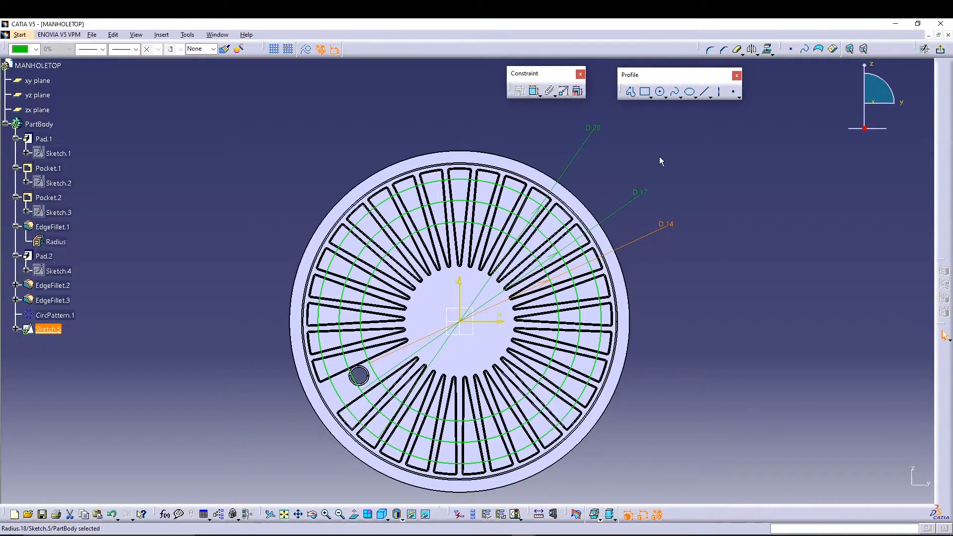
- Draw a fourth circle centred on the origin inside the 14 in circle and constrain its diameter to 11 in
{"action": "left_click", "coordinate": [662, 93]}
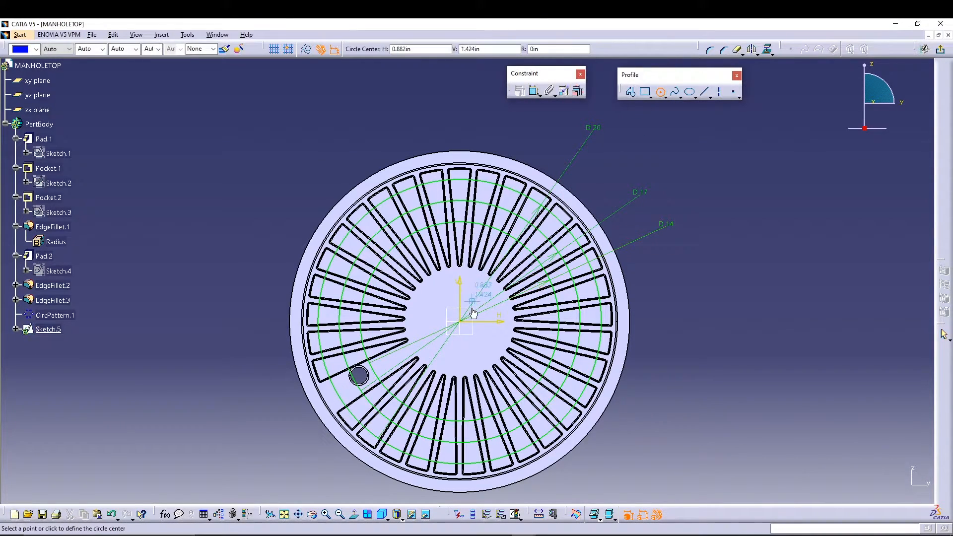
{"action": "left_click", "coordinate": [460, 322]}
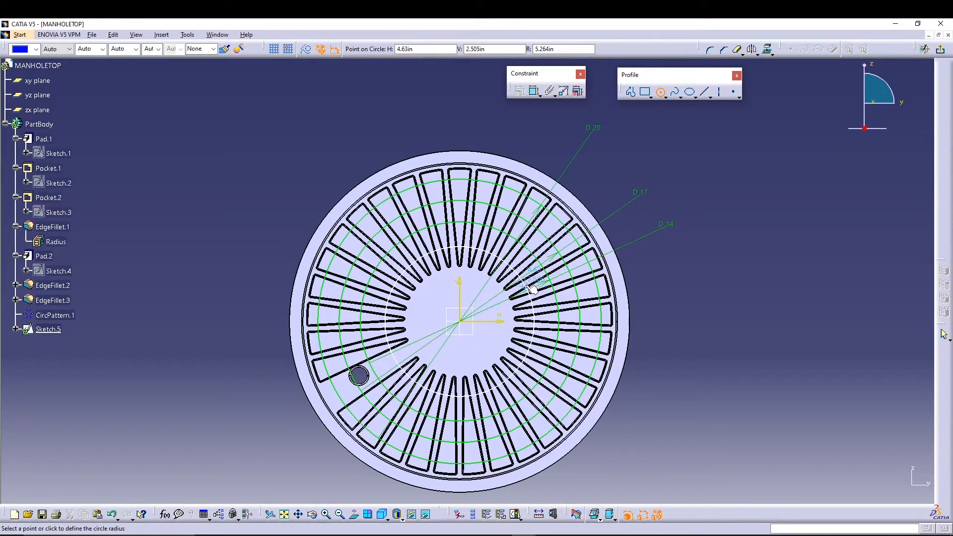
{"action": "left_click", "coordinate": [526, 289]}
{"action": "left_click", "coordinate": [534, 91]}
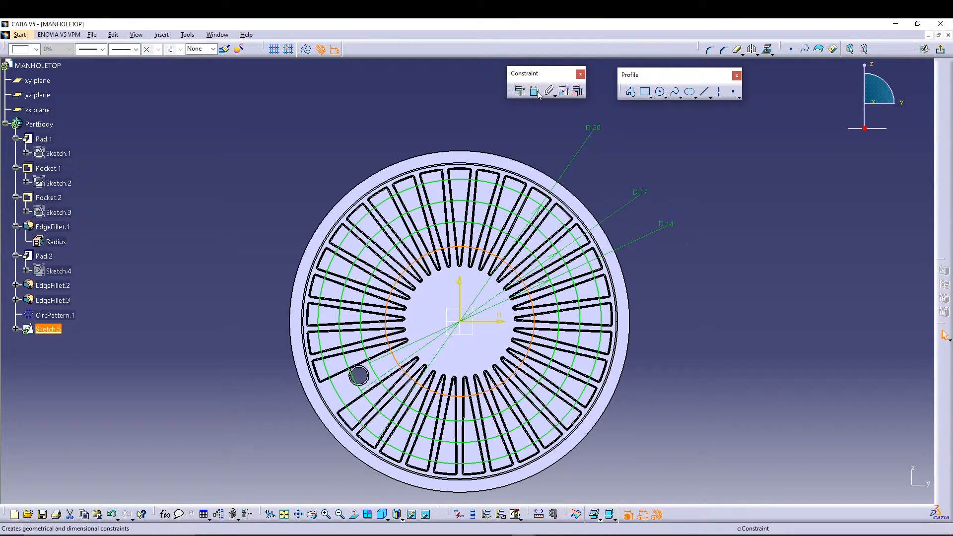
{"action": "left_click", "coordinate": [525, 284]}
{"action": "left_click", "coordinate": [662, 263]}
{"action": "double_click", "coordinate": [663, 264]}
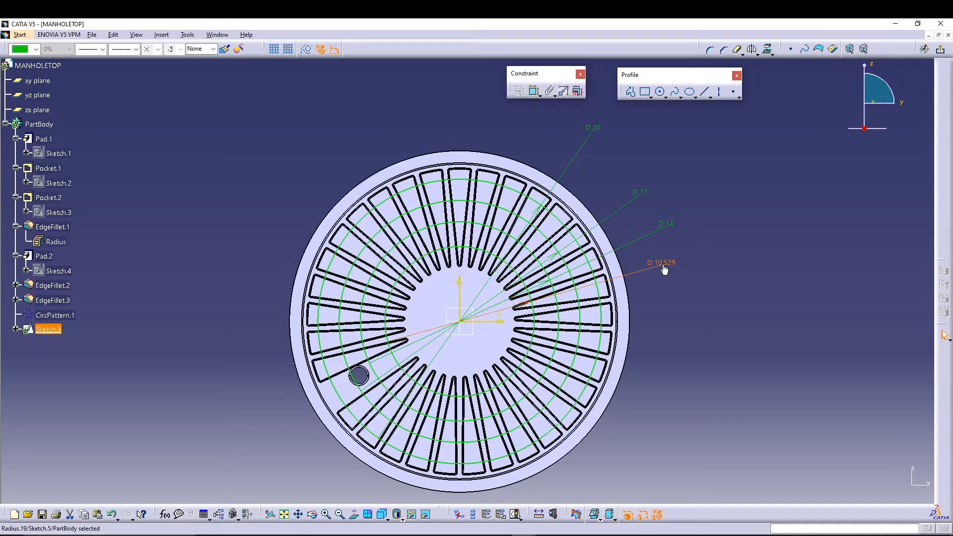
{"action": "key", "text": "Return"}
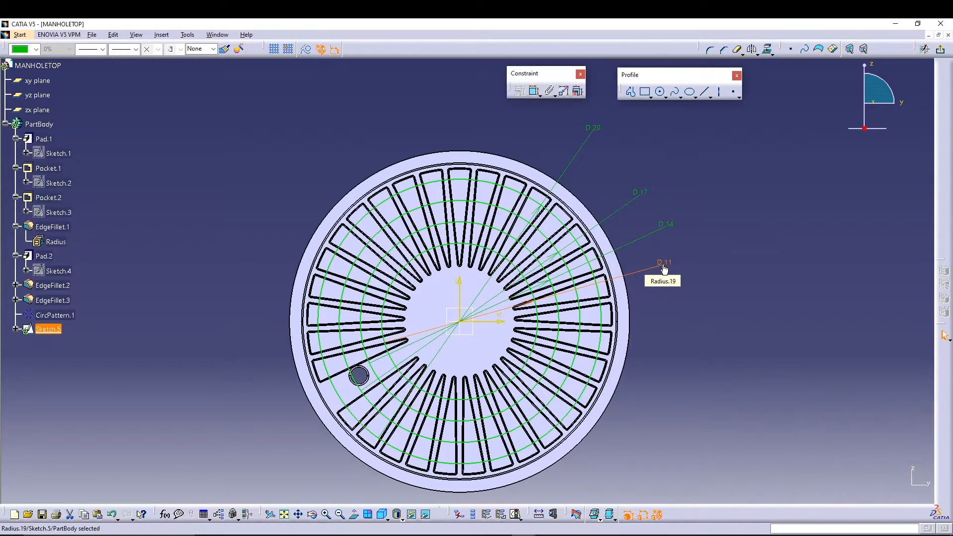
- Offset the 20 in circle inward to form a narrow ring
{"action": "left_click", "coordinate": [567, 222]}
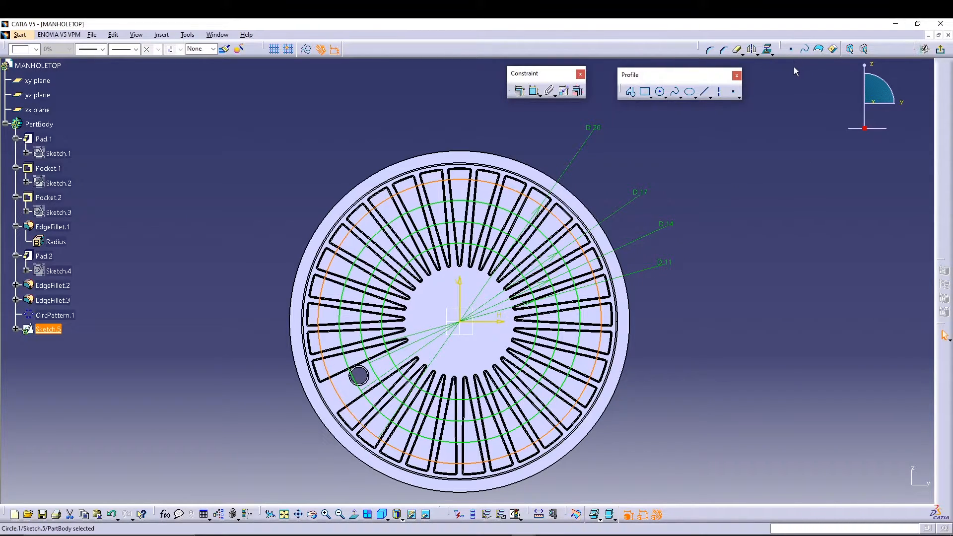
{"action": "left_click", "coordinate": [770, 52]}
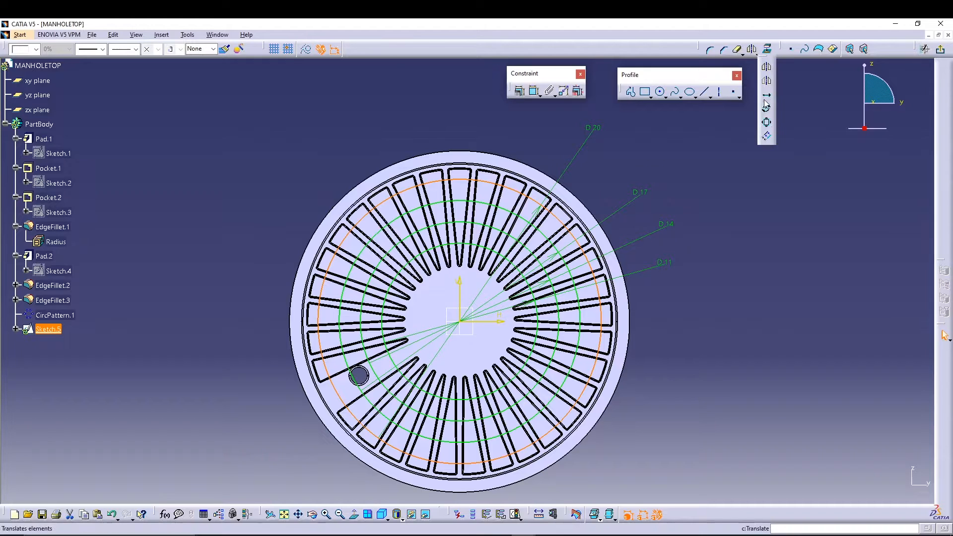
{"action": "left_click", "coordinate": [767, 139]}
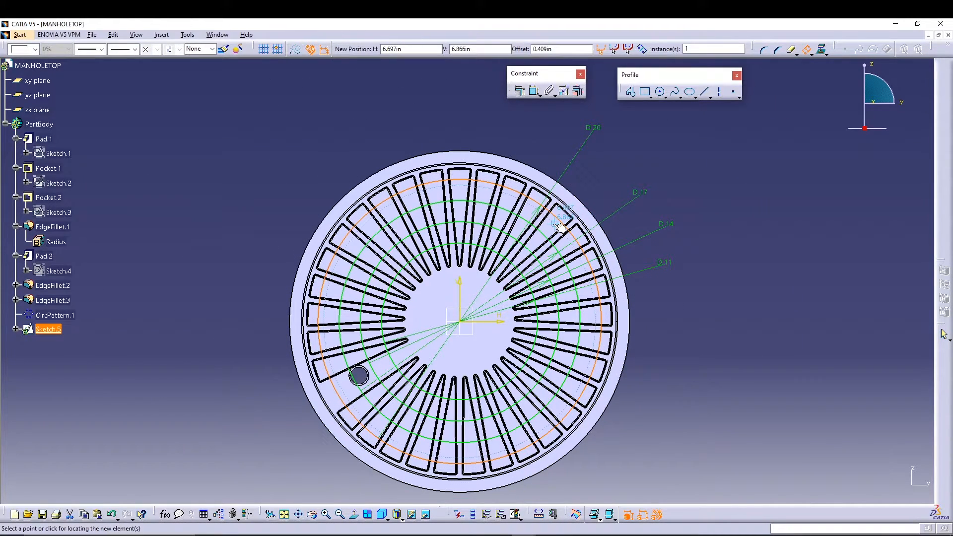
{"action": "key", "text": "Tab"}
{"action": "key", "text": "Tab"}
{"action": "key", "text": "Return"}
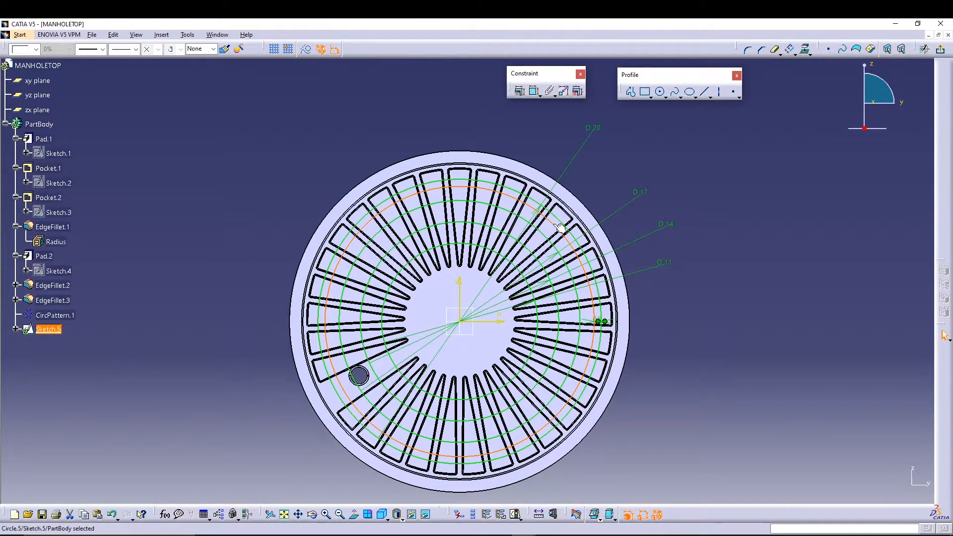
- Offset the 17 in circle inward by 0.5 in
{"action": "left_click", "coordinate": [747, 317]}
{"action": "left_click", "coordinate": [573, 273]}
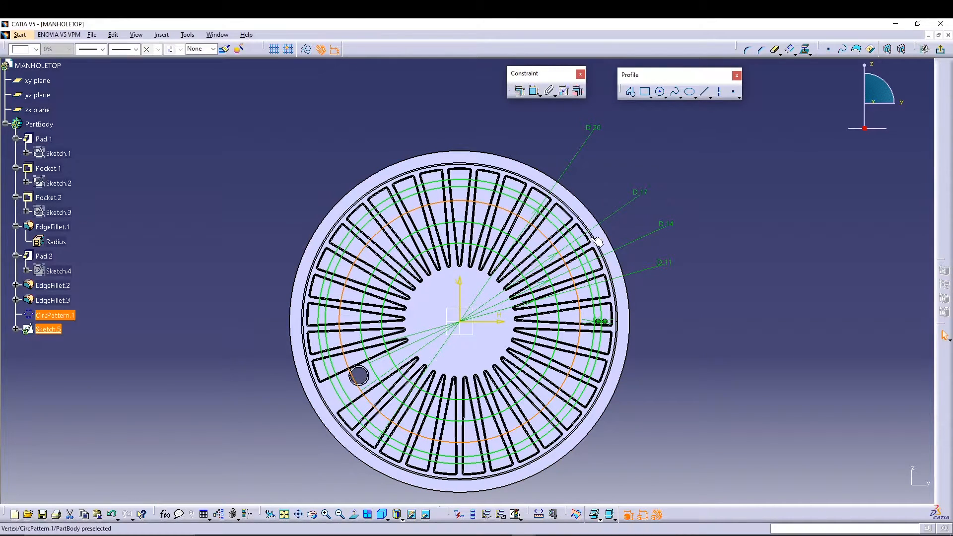
{"action": "left_click", "coordinate": [790, 50]}
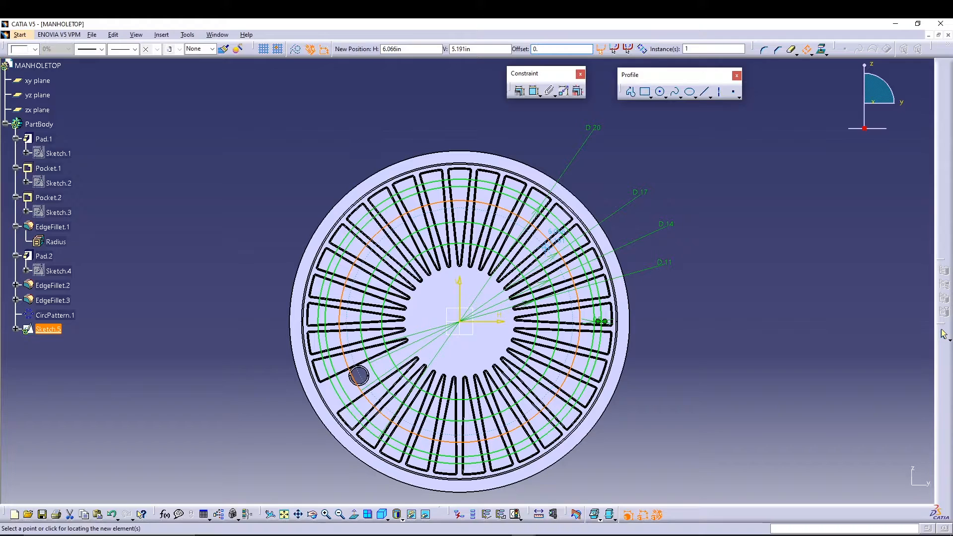
{"action": "type", "text": "0.5"}
{"action": "key", "text": "Return"}
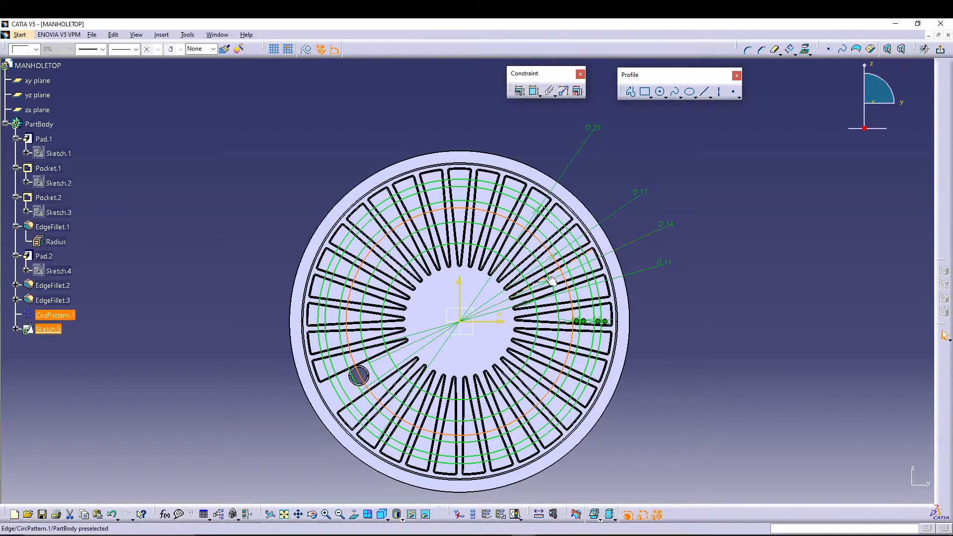
- Offset the 14 in circle and the 11 in circle inward to form two more narrow rings
{"action": "left_click", "coordinate": [545, 270]}
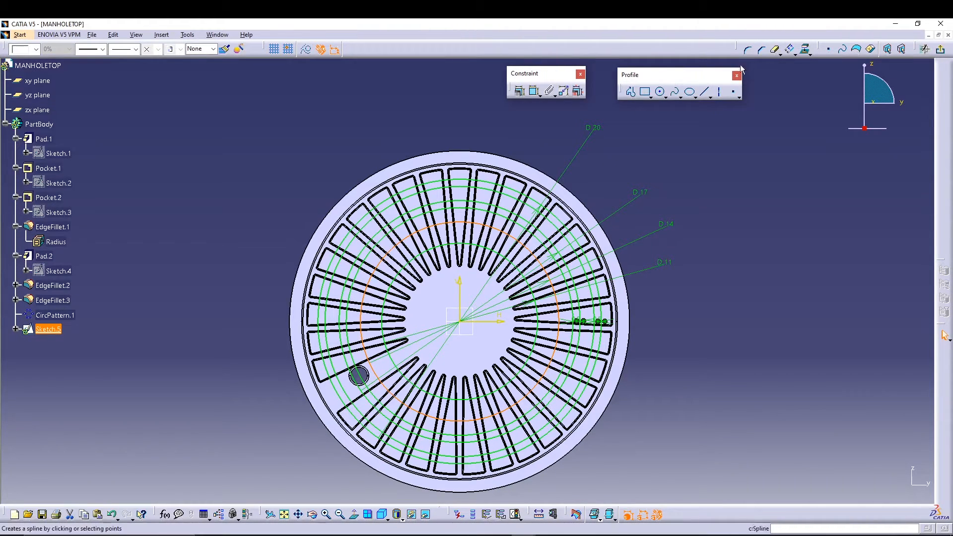
{"action": "left_click", "coordinate": [790, 48]}
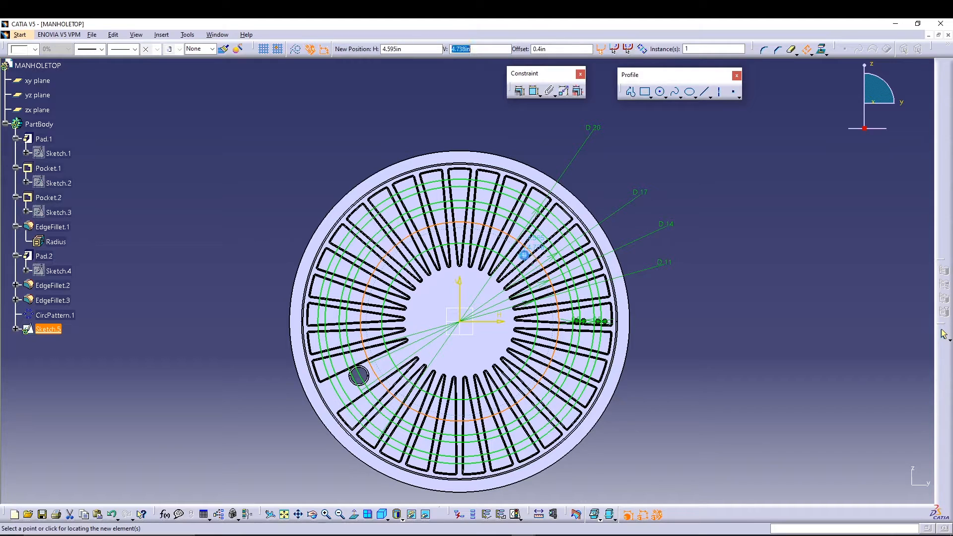
{"action": "key", "text": "Return"}
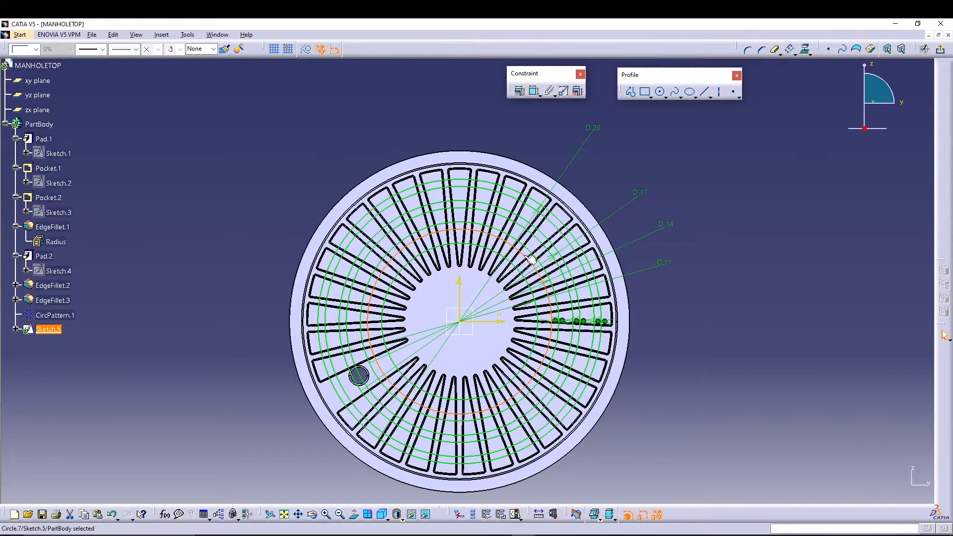
{"action": "left_click", "coordinate": [789, 49]}
{"action": "type", "text": "0.1"}
{"action": "key", "text": "Return"}
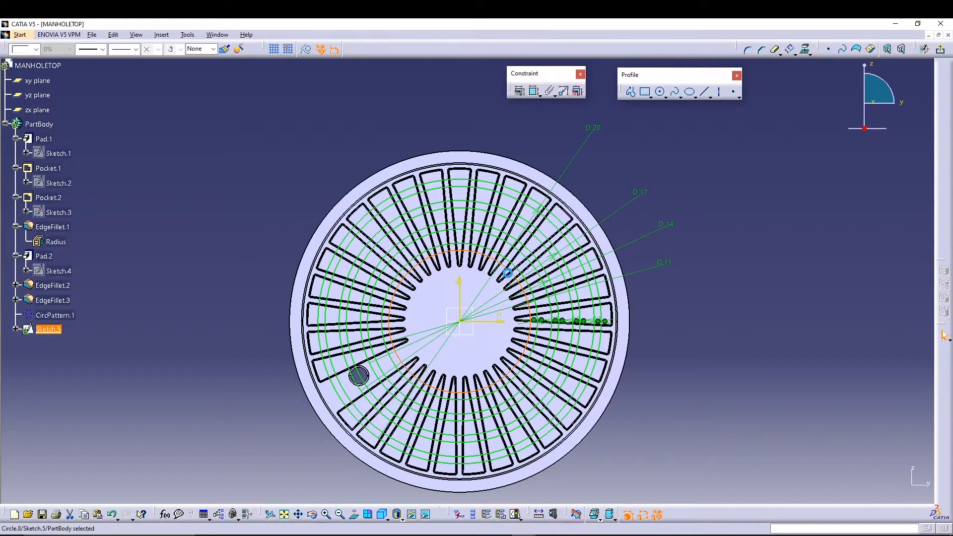
- Exit the sketch and cut the four rings through the raised wedges with a 0.25 in deep pocket in the reversed direction
{"action": "left_click", "coordinate": [939, 49]}
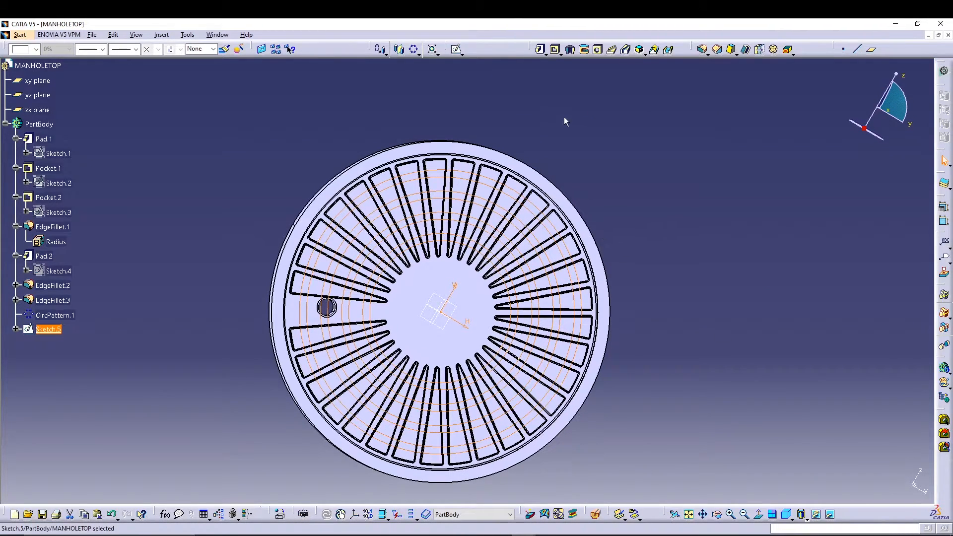
{"action": "left_click", "coordinate": [554, 49]}
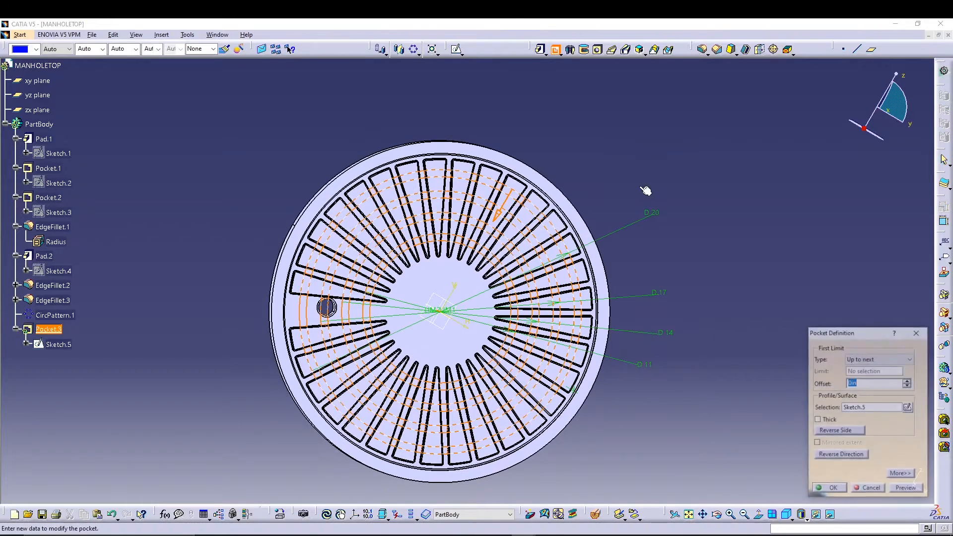
{"action": "middle_click_drag", "start_coordinate": [693, 248], "coordinate": [694, 422]}
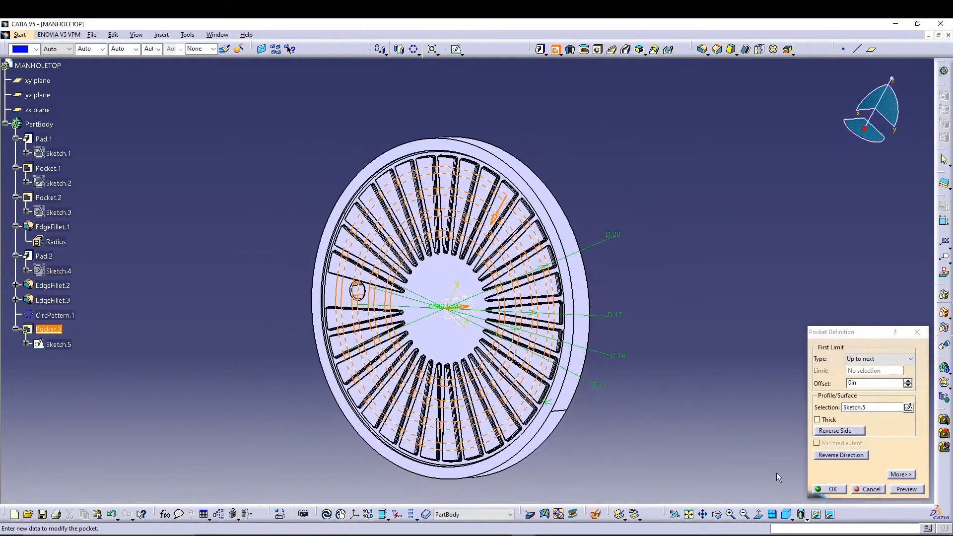
{"action": "left_click", "coordinate": [907, 489]}
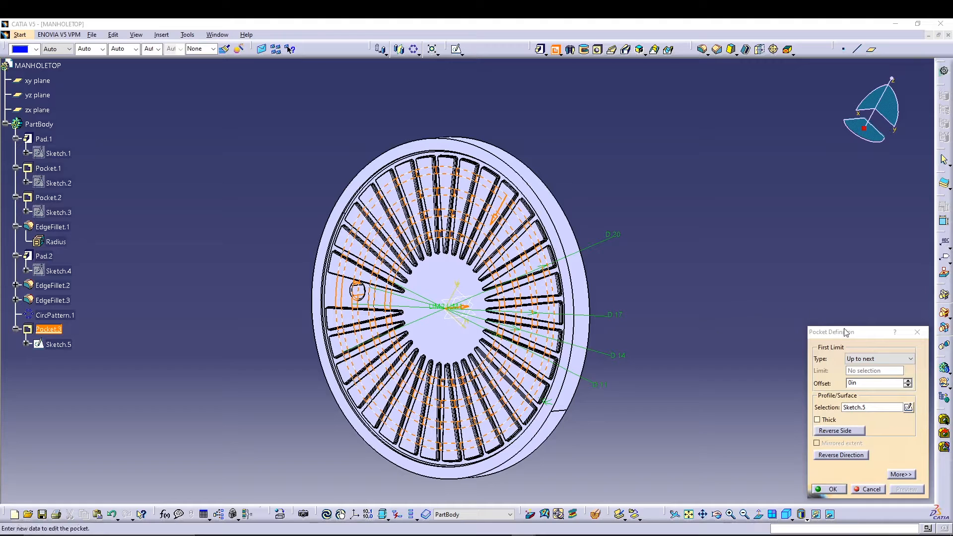
{"action": "left_click", "coordinate": [879, 358]}
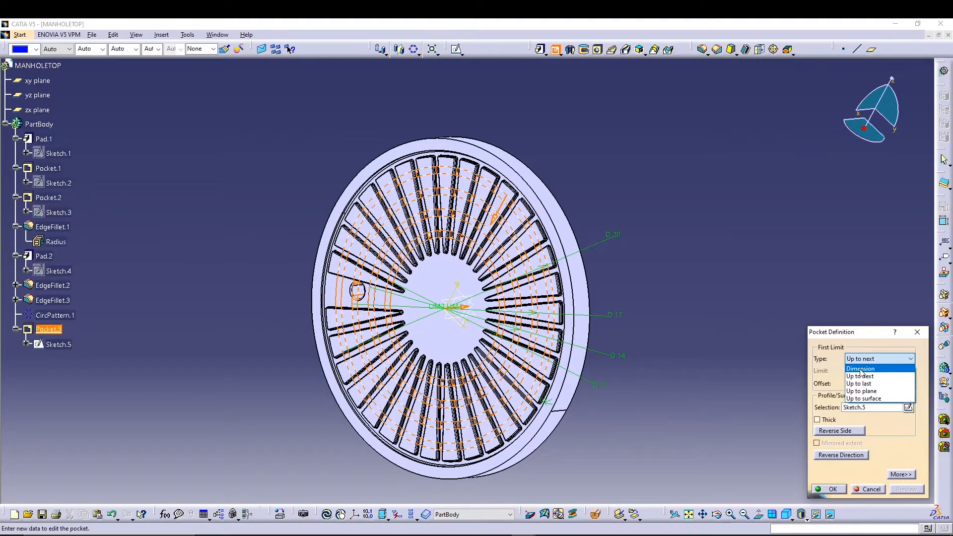
{"action": "left_click", "coordinate": [818, 373]}
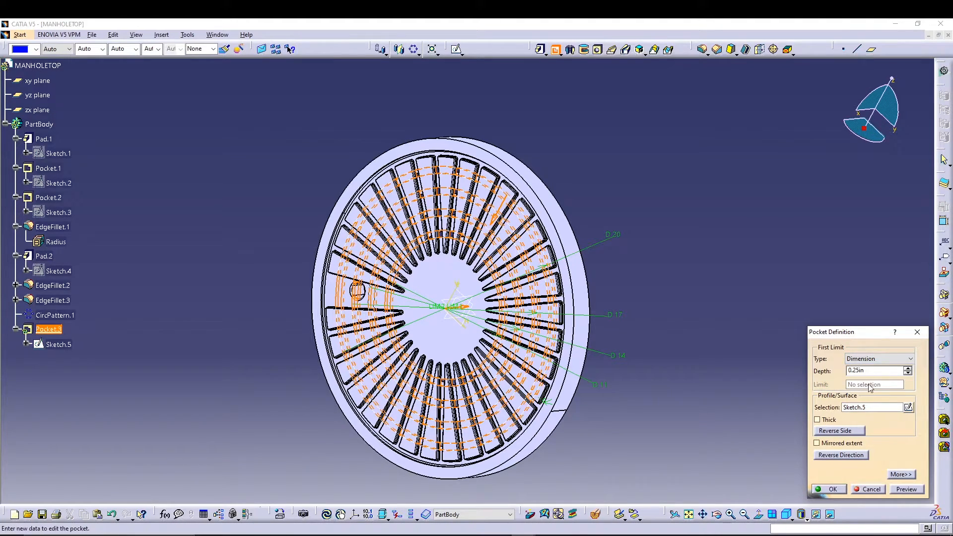
{"action": "left_click", "coordinate": [904, 491]}
{"action": "left_click", "coordinate": [827, 455]}
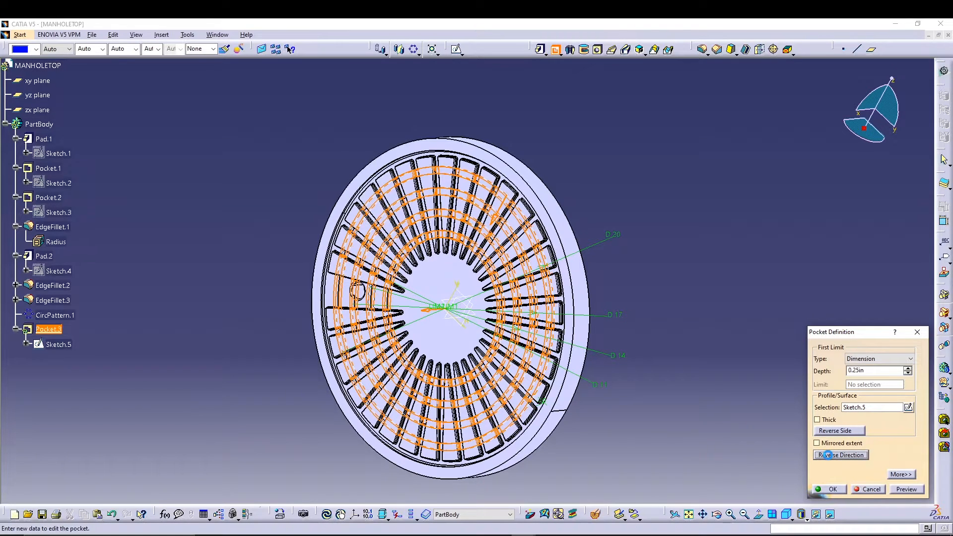
{"action": "left_click", "coordinate": [832, 489]}
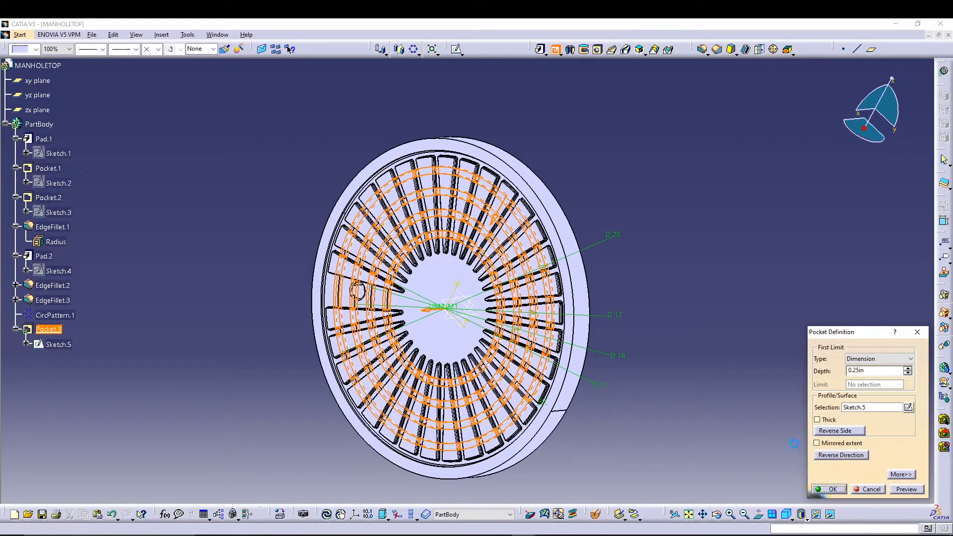
- Open a new sketch on the recessed face at the centre of the cover
{"action": "middle_click_drag", "start_coordinate": [722, 235], "coordinate": [757, 196]}
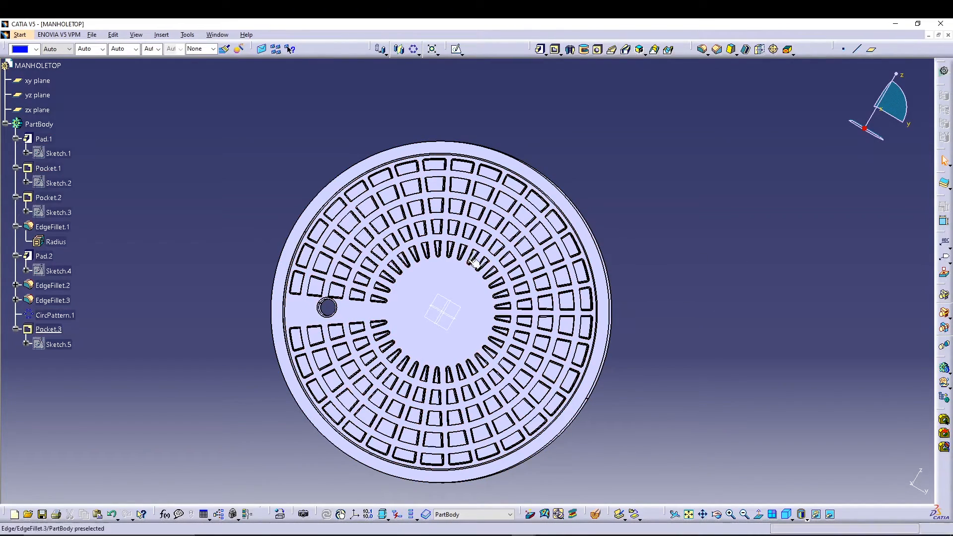
{"action": "middle_click_drag", "start_coordinate": [635, 230], "coordinate": [639, 239], "text": "ctrl"}
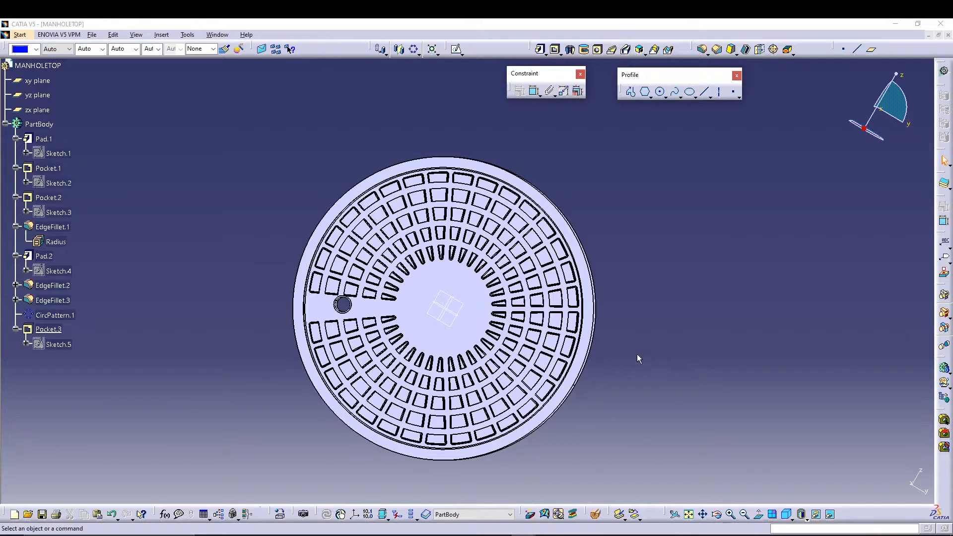
{"action": "left_click", "coordinate": [474, 290]}
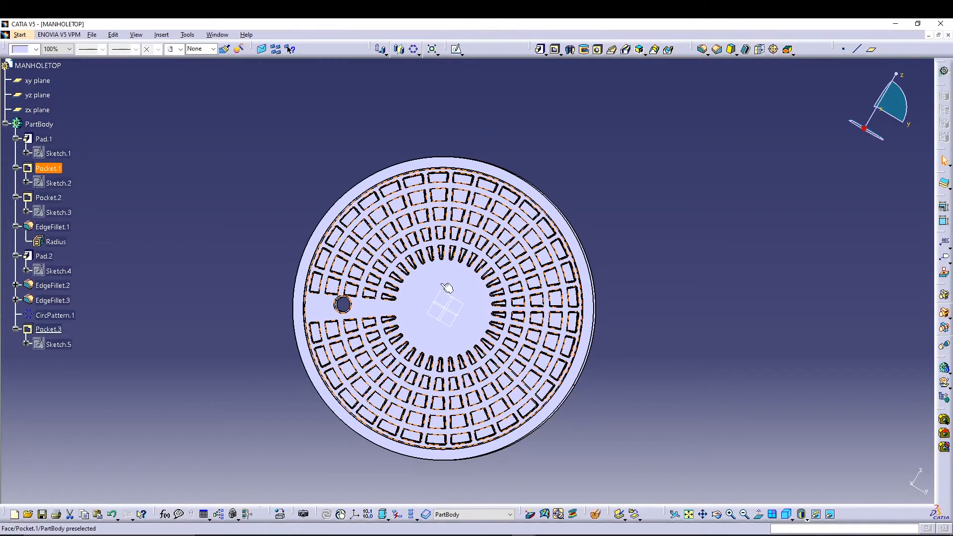
{"action": "left_click", "coordinate": [455, 48]}
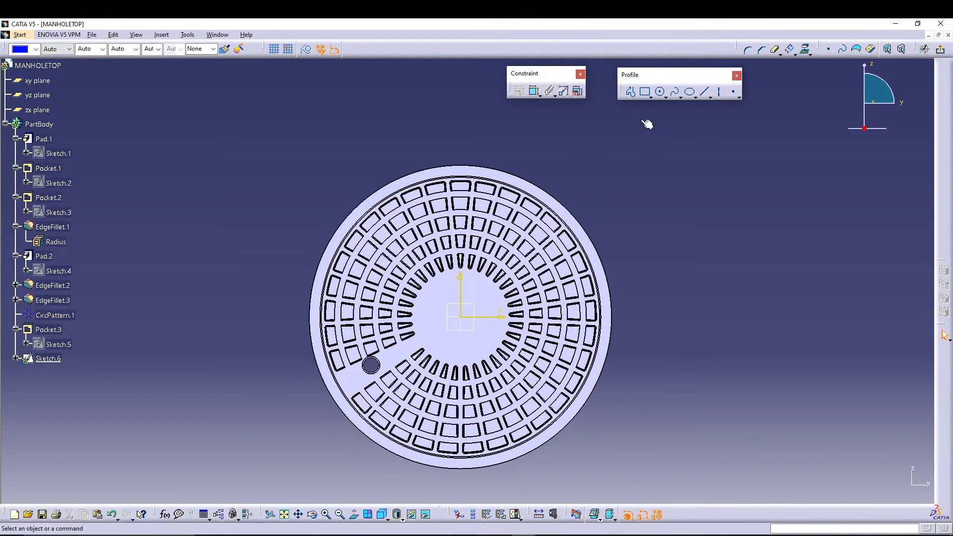
- Sketch a circle centred on the origin of the cover and set its diameter to 6.1 in
{"action": "left_click", "coordinate": [660, 92]}
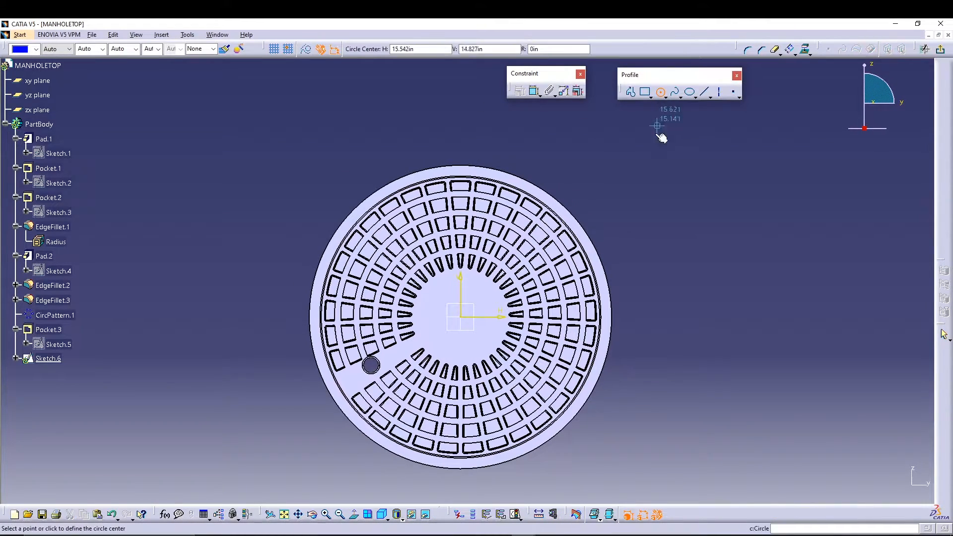
{"action": "left_click", "coordinate": [460, 317]}
{"action": "left_click", "coordinate": [486, 289]}
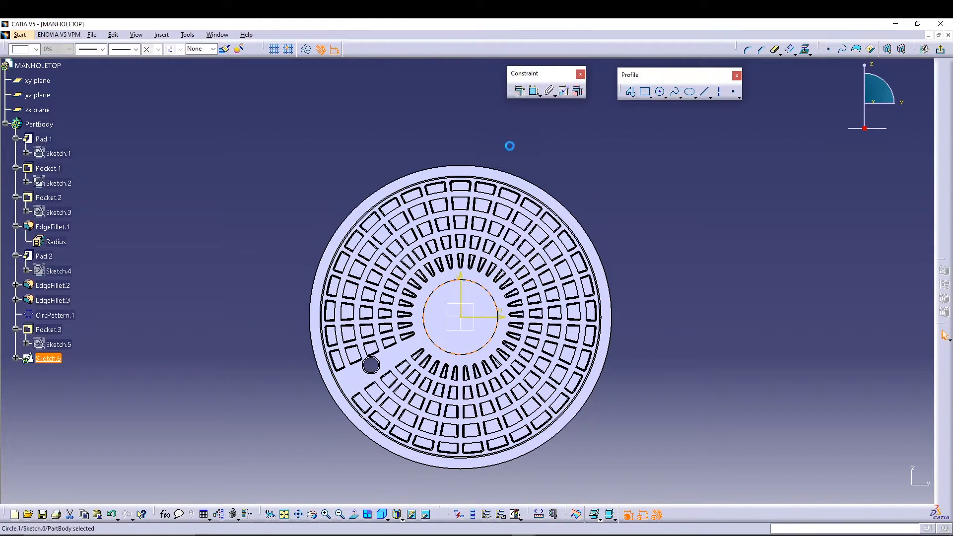
{"action": "left_click", "coordinate": [533, 91]}
{"action": "left_click", "coordinate": [595, 158]}
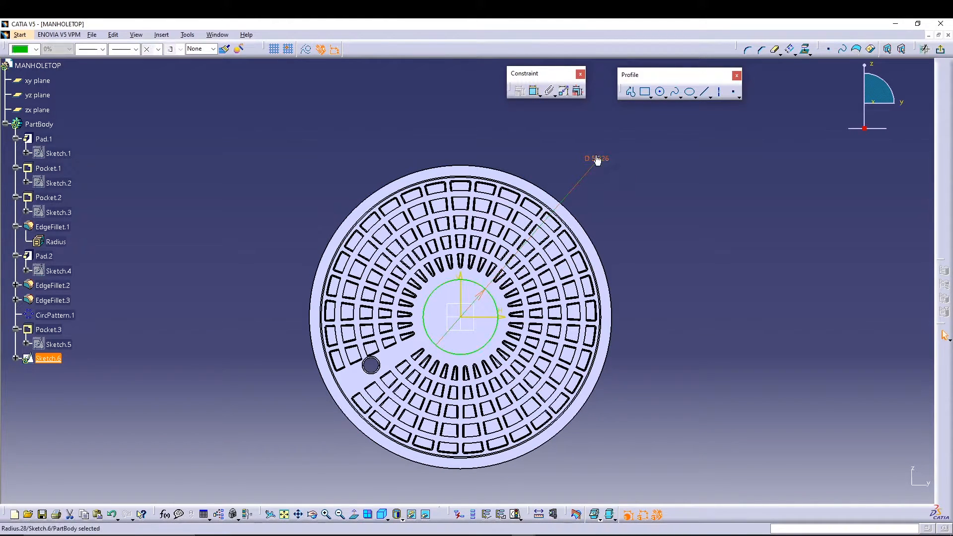
{"action": "double_click", "coordinate": [597, 158]}
{"action": "type", "text": "6.1"}
{"action": "key", "text": "Return"}
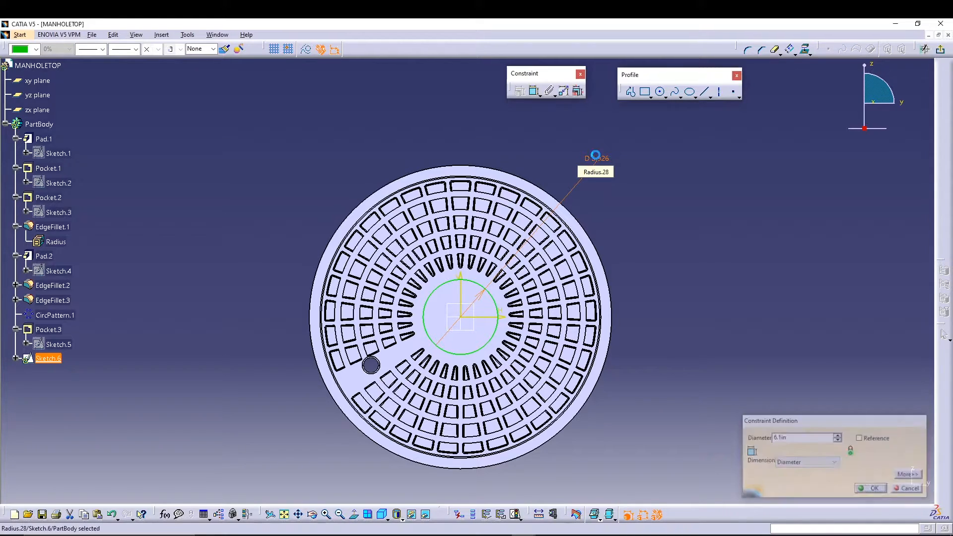
- Add a second circle concentric with the 6.1 in circle and set its diameter to 7.3 in
{"action": "left_click", "coordinate": [660, 91]}
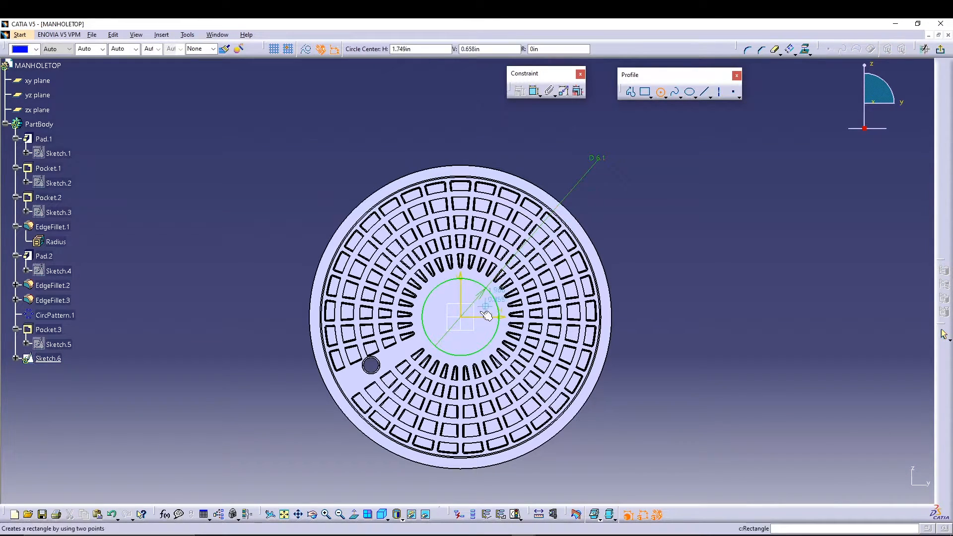
{"action": "left_click", "coordinate": [461, 316]}
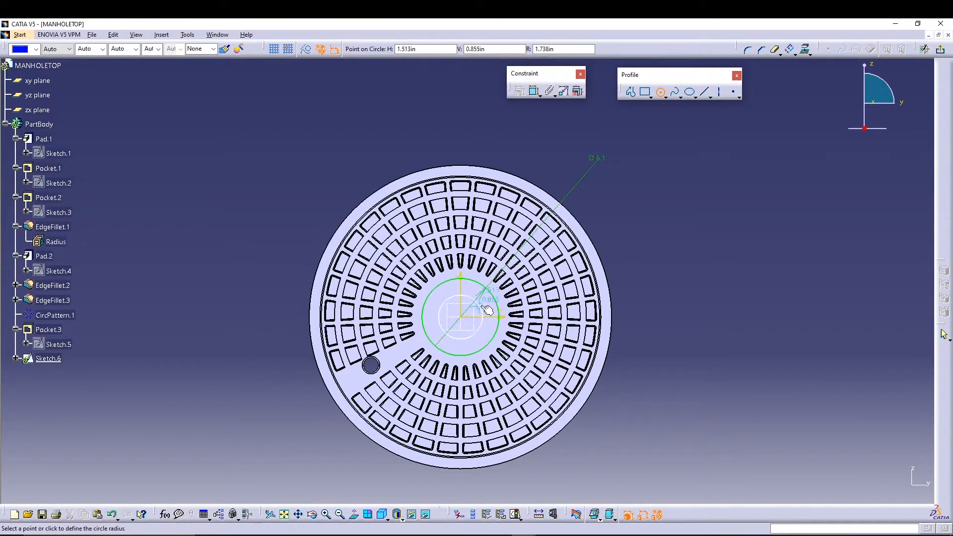
{"action": "left_click", "coordinate": [483, 312]}
{"action": "left_click", "coordinate": [534, 92]}
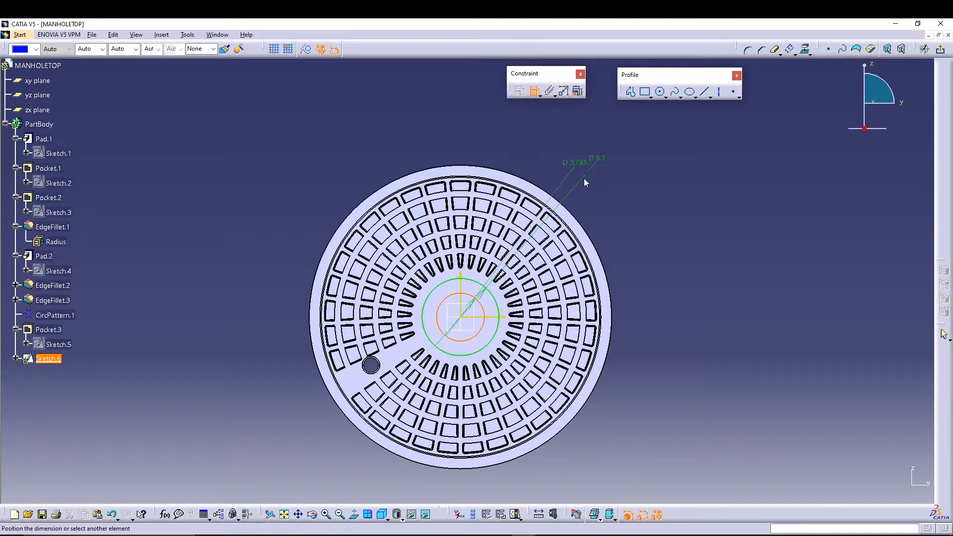
{"action": "left_click", "coordinate": [618, 211]}
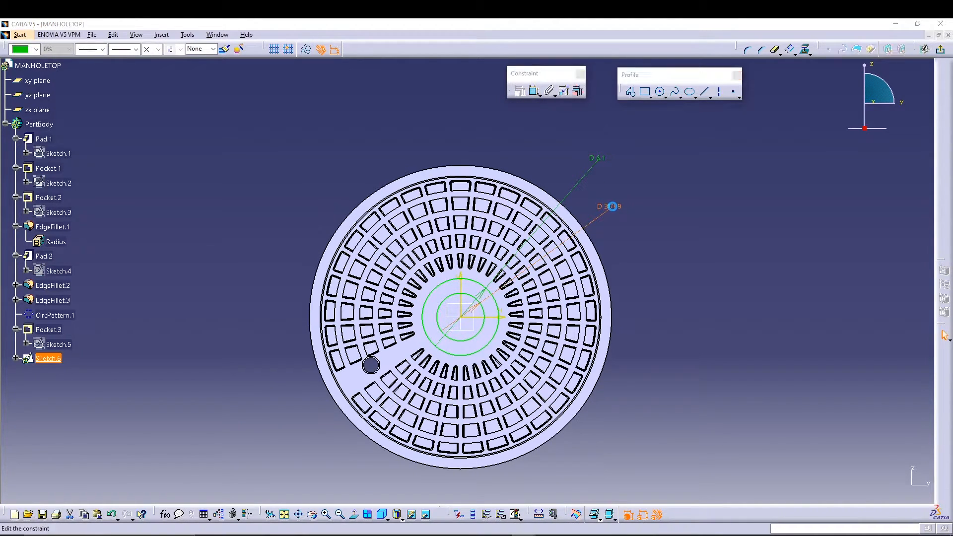
{"action": "double_click", "coordinate": [610, 207]}
{"action": "type", "text": "7.3"}
{"action": "key", "text": "Return"}
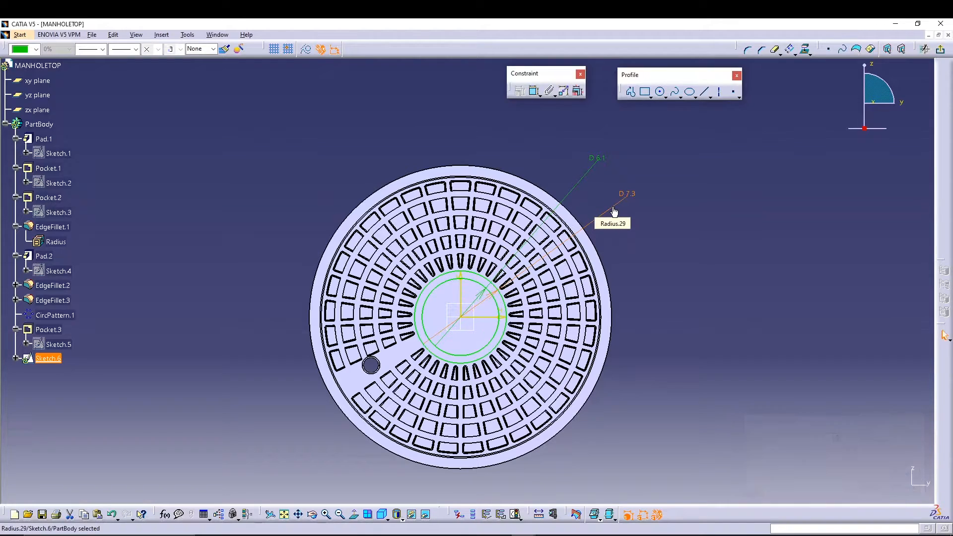
- Exit the sketch and pad the ring between the two concentric circles into a raised rim around the cover's centre
{"action": "left_click", "coordinate": [940, 52]}
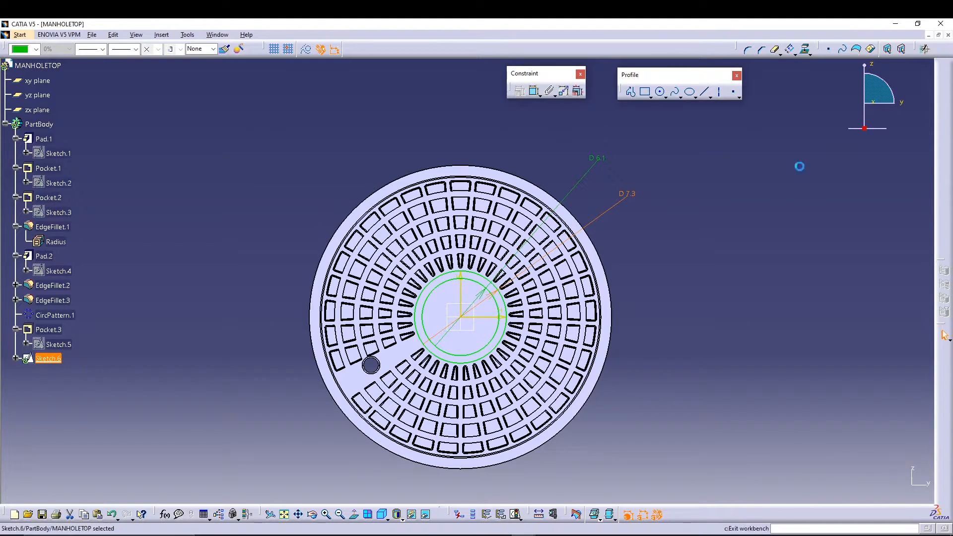
{"action": "left_click", "coordinate": [538, 49]}
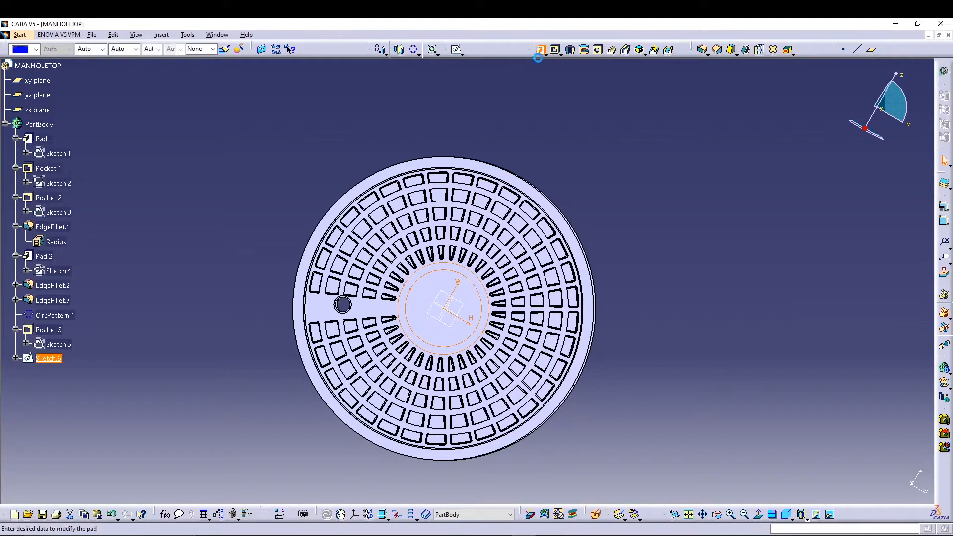
{"action": "left_click", "coordinate": [831, 489]}
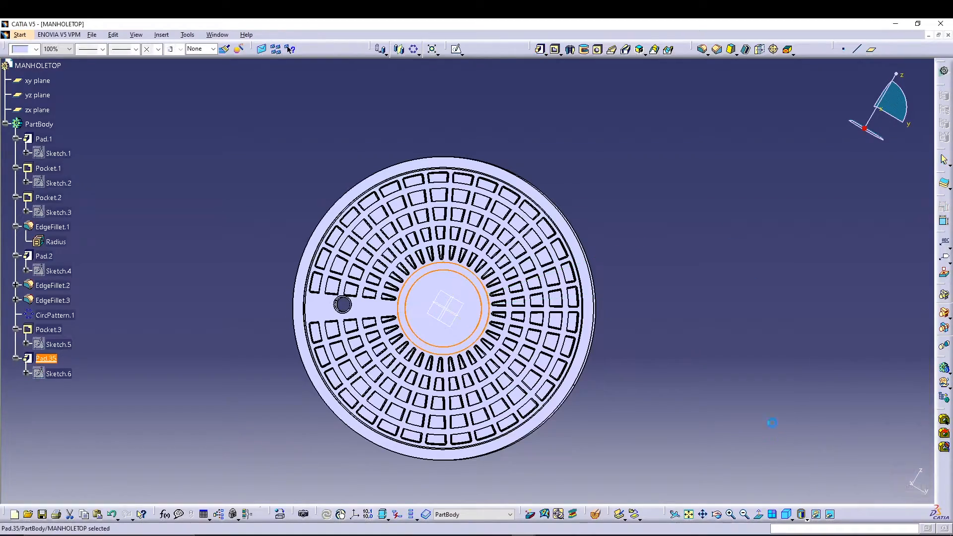
{"action": "middle_click_drag", "start_coordinate": [682, 354], "coordinate": [416, 291]}
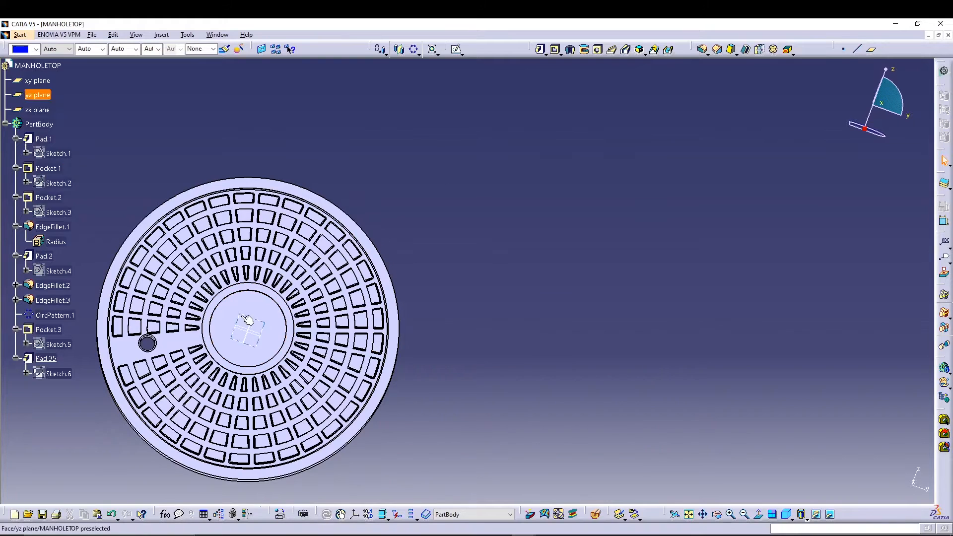
{"action": "middle_click_drag", "start_coordinate": [271, 349], "coordinate": [432, 339]}
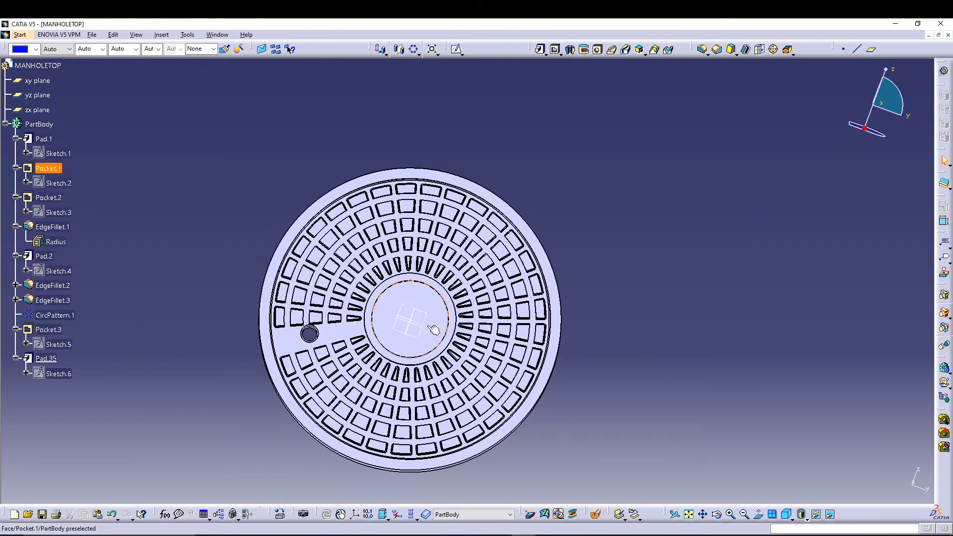
{"action": "middle_click_drag", "start_coordinate": [657, 317], "coordinate": [716, 281]}
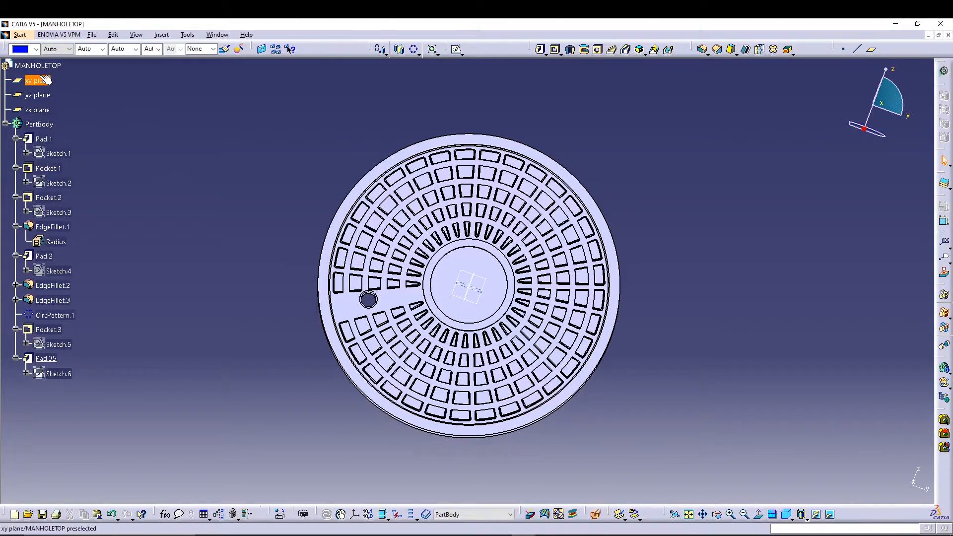
- Switch to the Drafting workbench and create a new drawing with an empty A0 ISO sheet at 1:1 scale
{"action": "left_click", "coordinate": [26, 36]}
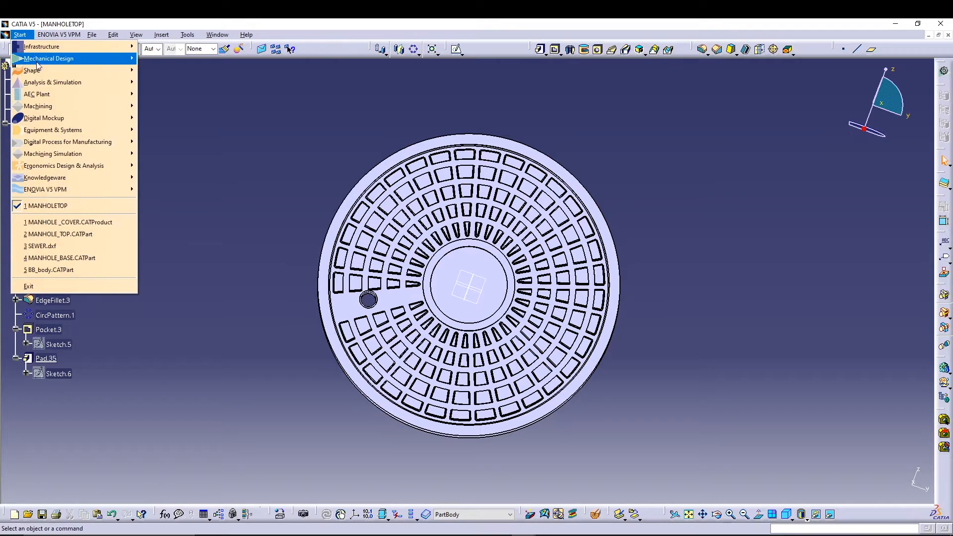
{"action": "mouse_move", "coordinate": [58, 60]}
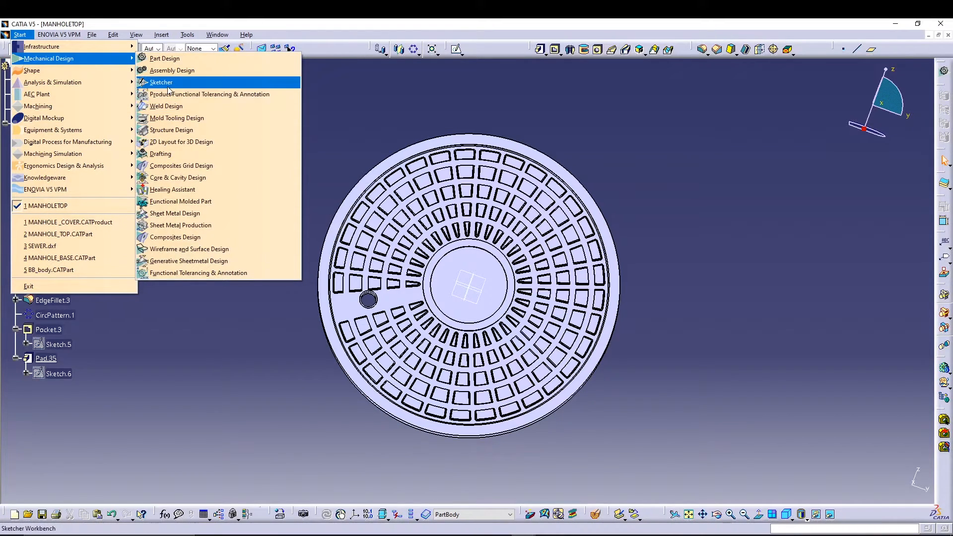
{"action": "left_click", "coordinate": [169, 153]}
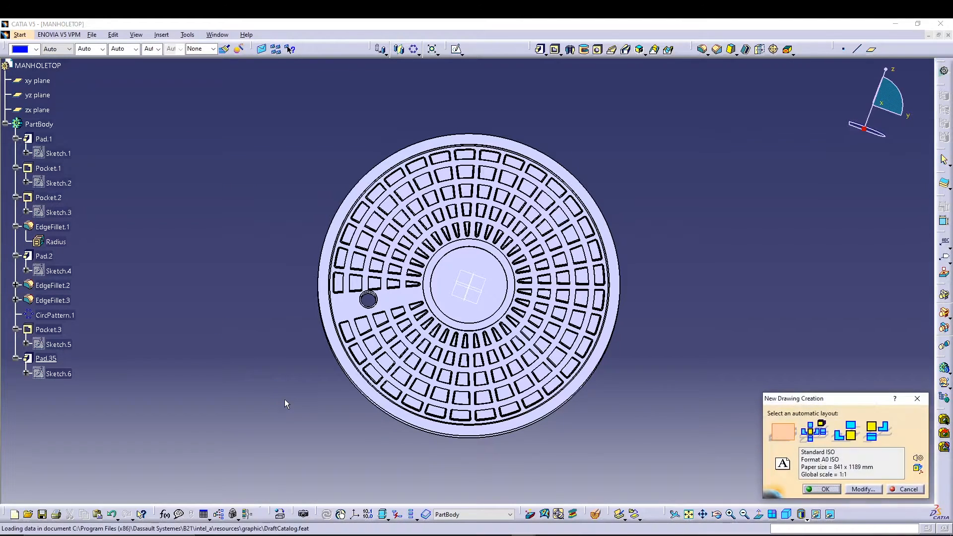
{"action": "left_click", "coordinate": [815, 489]}
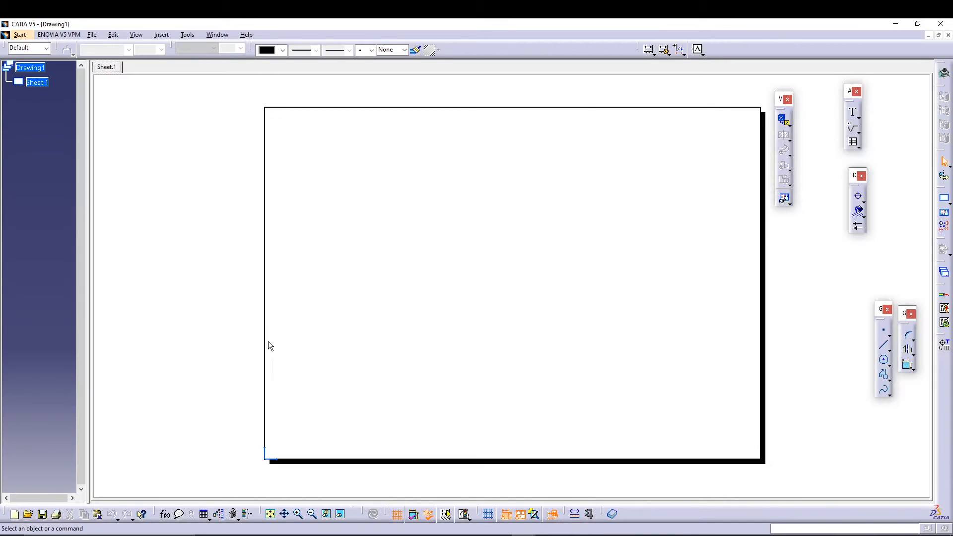
- Place a text annotation reading SEWER in the upper part of the drawing sheet
{"action": "left_click", "coordinate": [854, 115]}
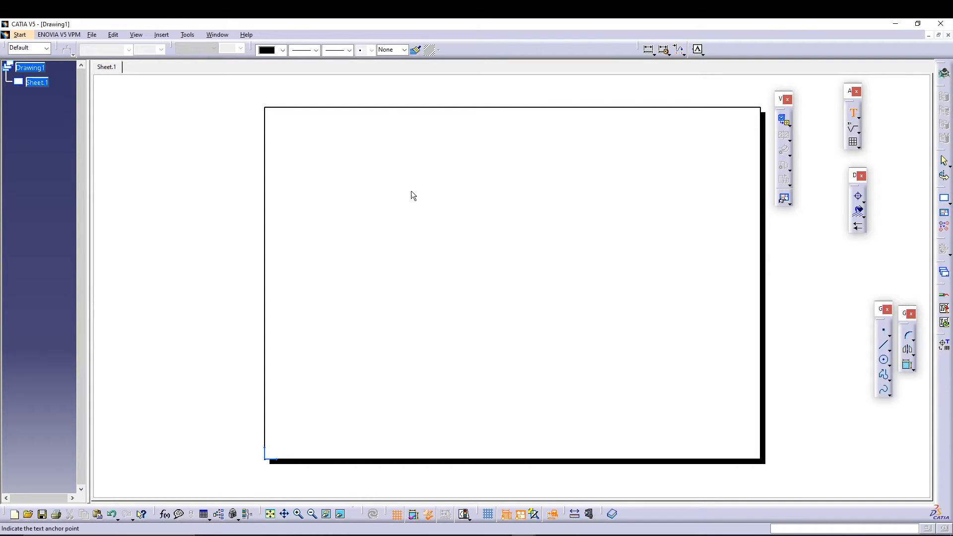
{"action": "left_click", "coordinate": [391, 193]}
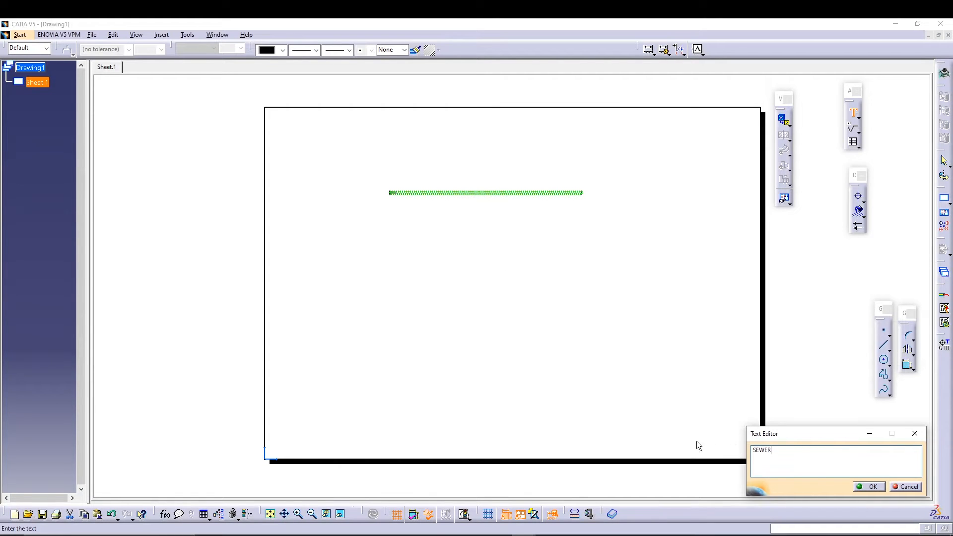
{"action": "mouse_move", "coordinate": [457, 216]}
{"action": "middle_mouse_down"}
{"action": "mouse_move", "coordinate": [489, 266]}
{"action": "mouse_move", "coordinate": [455, 204]}
{"action": "mouse_move", "coordinate": [514, 269]}
{"action": "mouse_move", "coordinate": [506, 234]}
{"action": "mouse_move", "coordinate": [474, 227]}
{"action": "middle_mouse_up"}
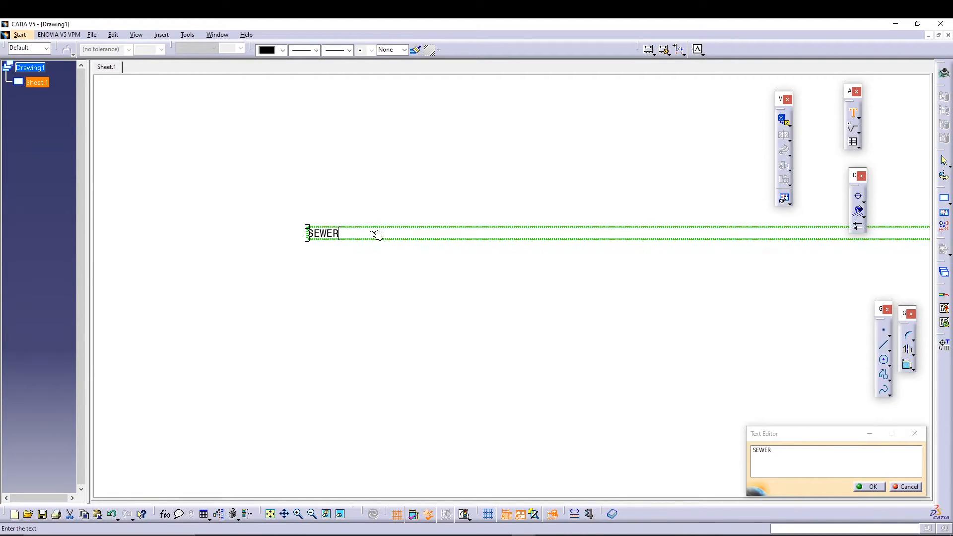
- Format the SEWER text in Arial (TrueType), Bold, 20 mm high, and finish the text edit
{"action": "left_click_drag", "start_coordinate": [332, 233], "coordinate": [308, 234]}
{"action": "double_click", "coordinate": [347, 236]}
{"action": "right_click", "coordinate": [327, 234]}
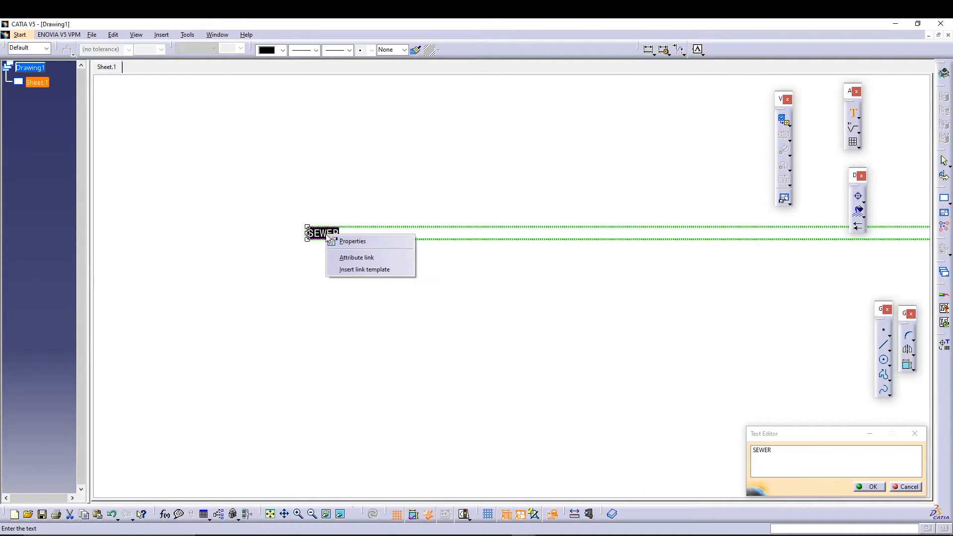
{"action": "left_click", "coordinate": [348, 242]}
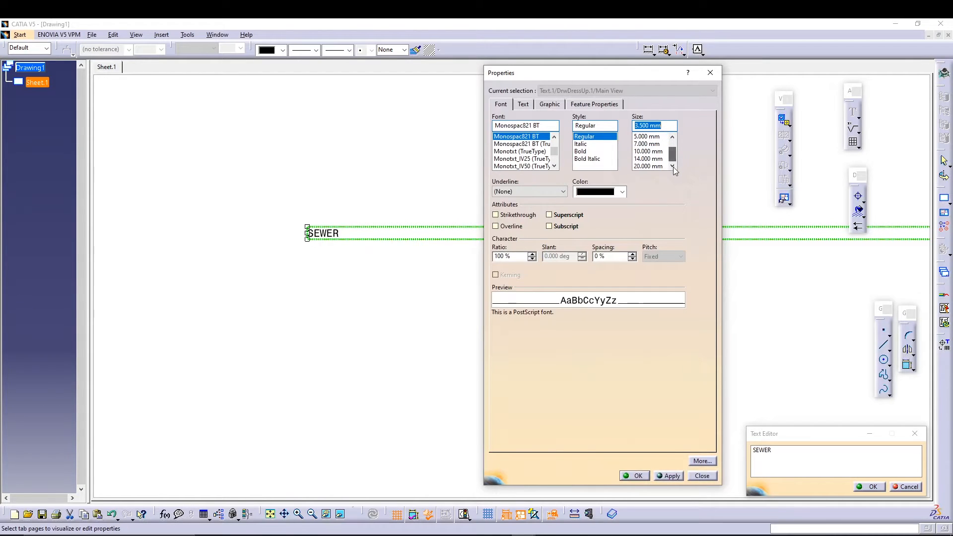
{"action": "left_click", "coordinate": [650, 166]}
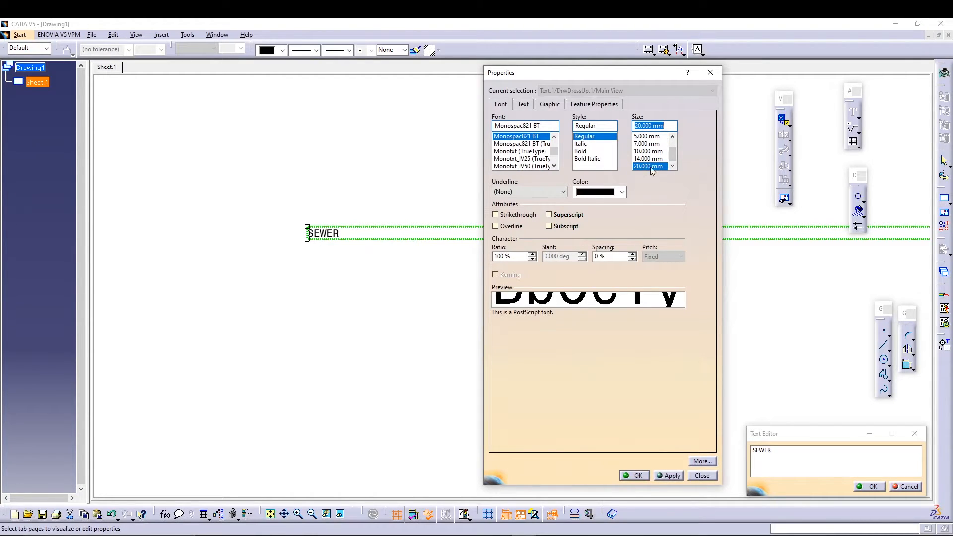
{"action": "left_click", "coordinate": [582, 152]}
{"action": "left_click_drag", "start_coordinate": [555, 153], "coordinate": [556, 137]}
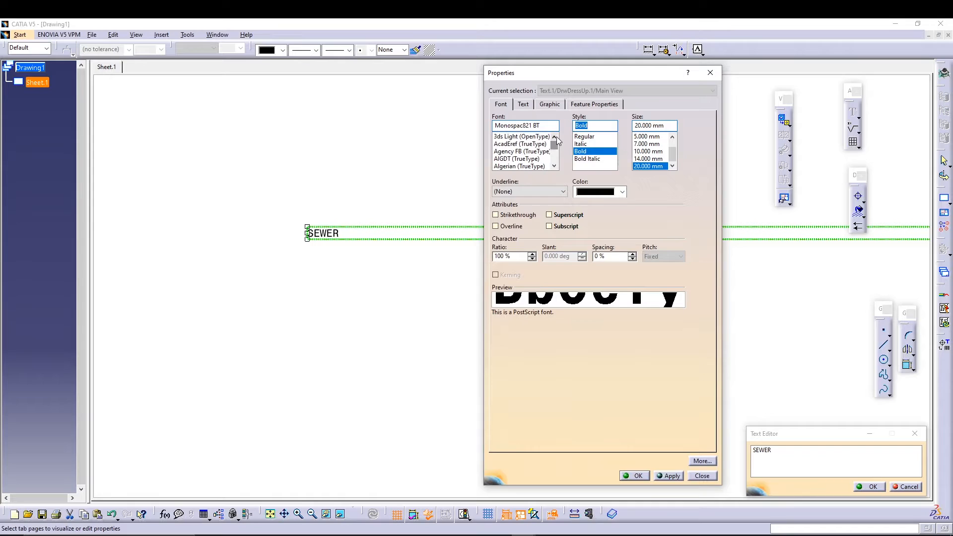
{"action": "left_click", "coordinate": [555, 165]}
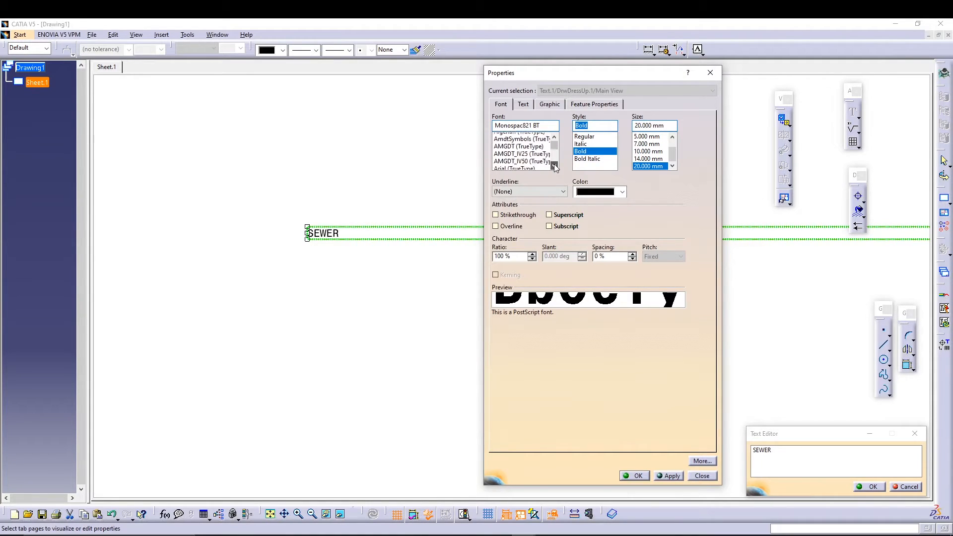
{"action": "left_click", "coordinate": [525, 137]}
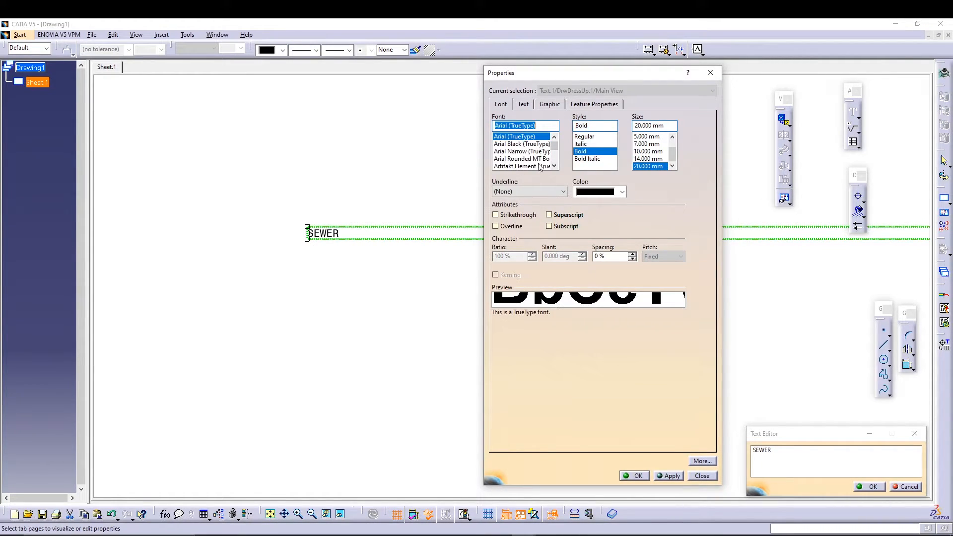
{"action": "left_click", "coordinate": [656, 476]}
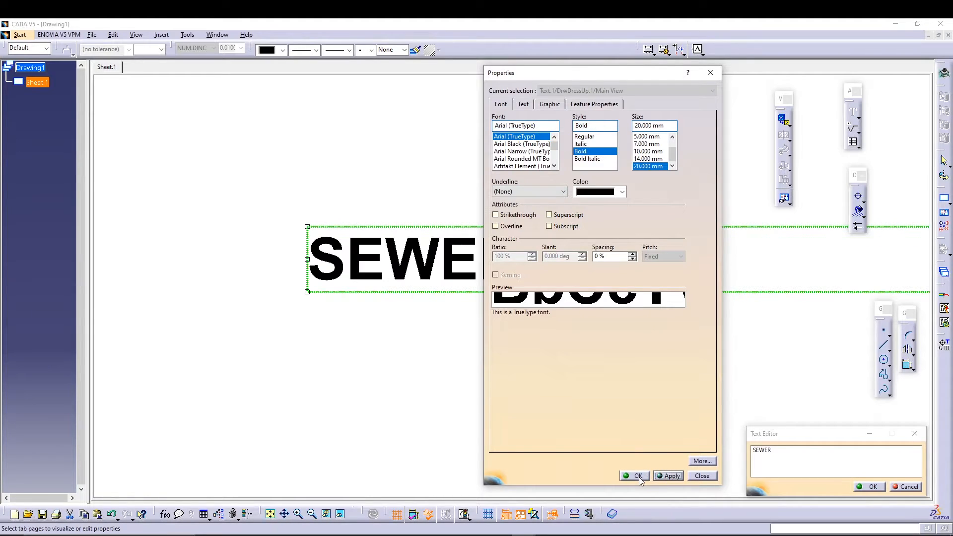
{"action": "left_click", "coordinate": [634, 475]}
{"action": "left_click", "coordinate": [866, 486]}
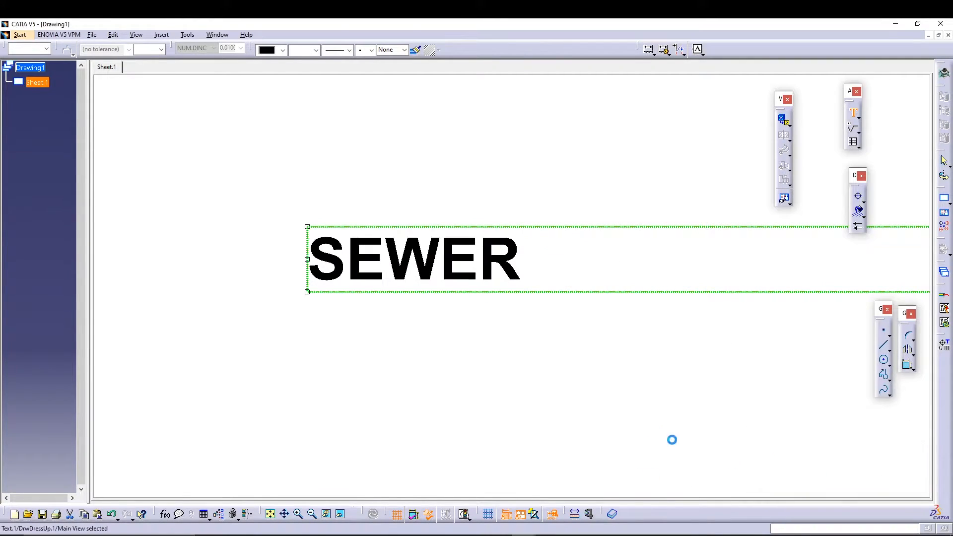
- Save the drawing in dxf format under the name MANTOP in the MANHOLE_COVER folder
{"action": "left_click", "coordinate": [94, 35]}
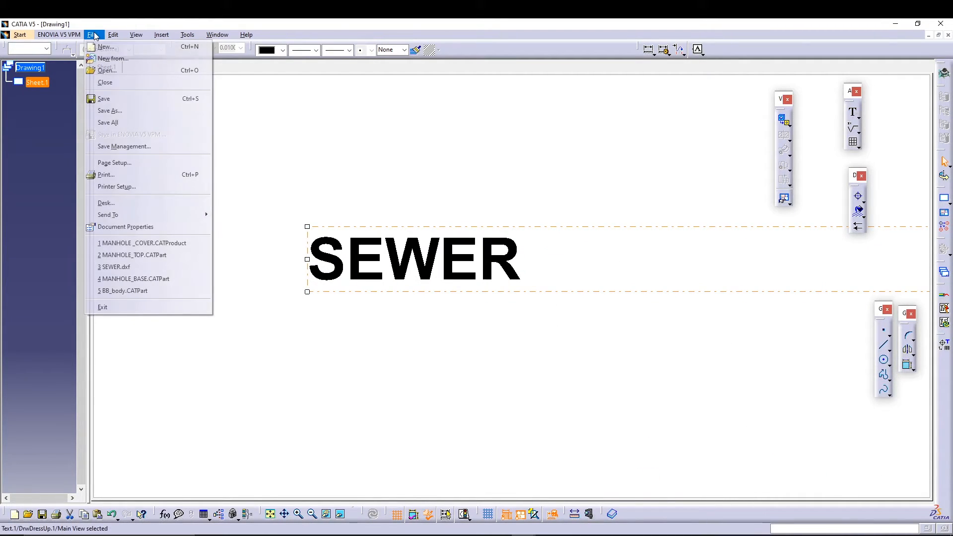
{"action": "left_click", "coordinate": [127, 98]}
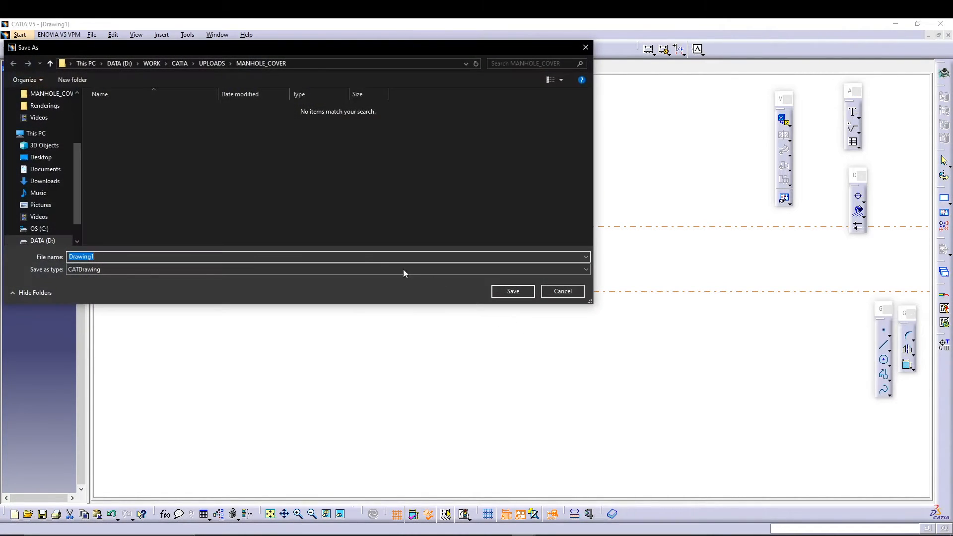
{"action": "left_click", "coordinate": [131, 271]}
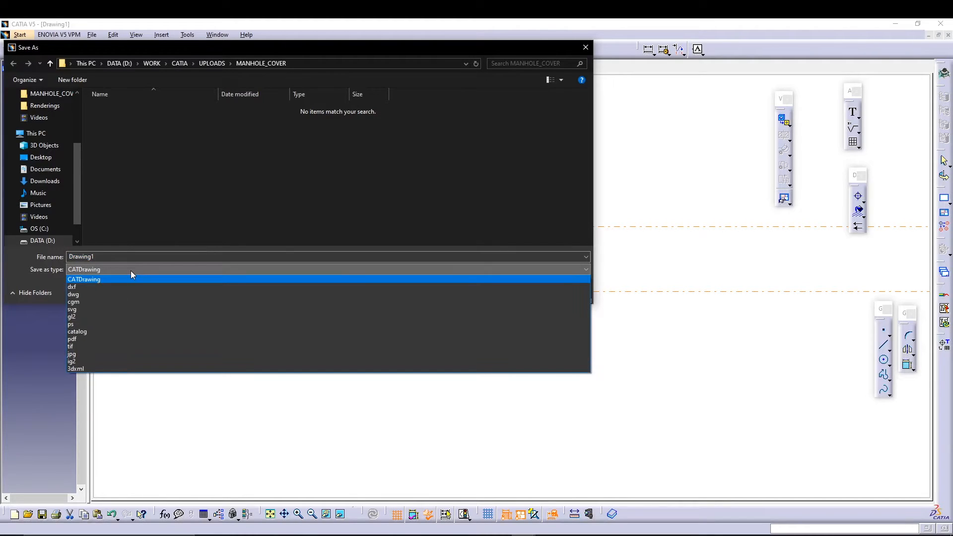
{"action": "left_click", "coordinate": [125, 287]}
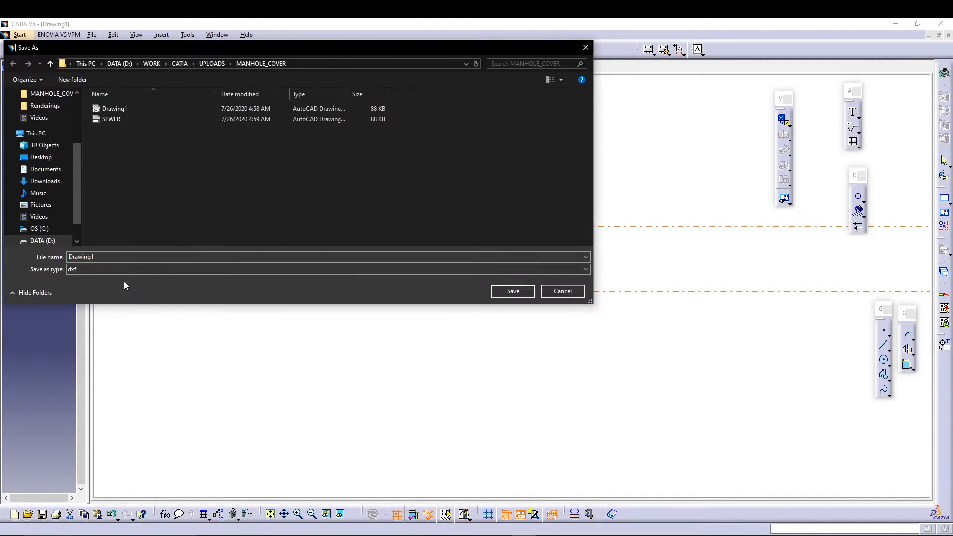
{"action": "double_click", "coordinate": [117, 257]}
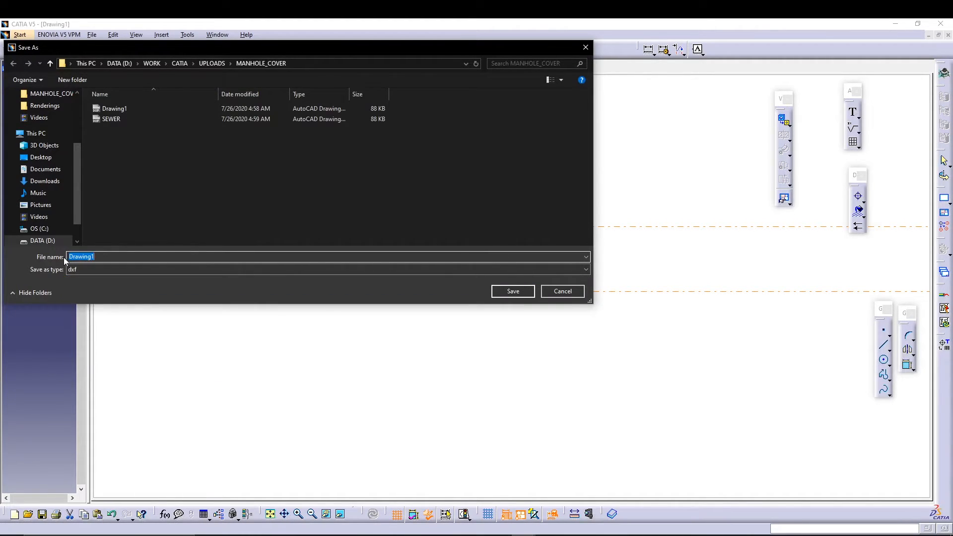
{"action": "type", "text": "M"}
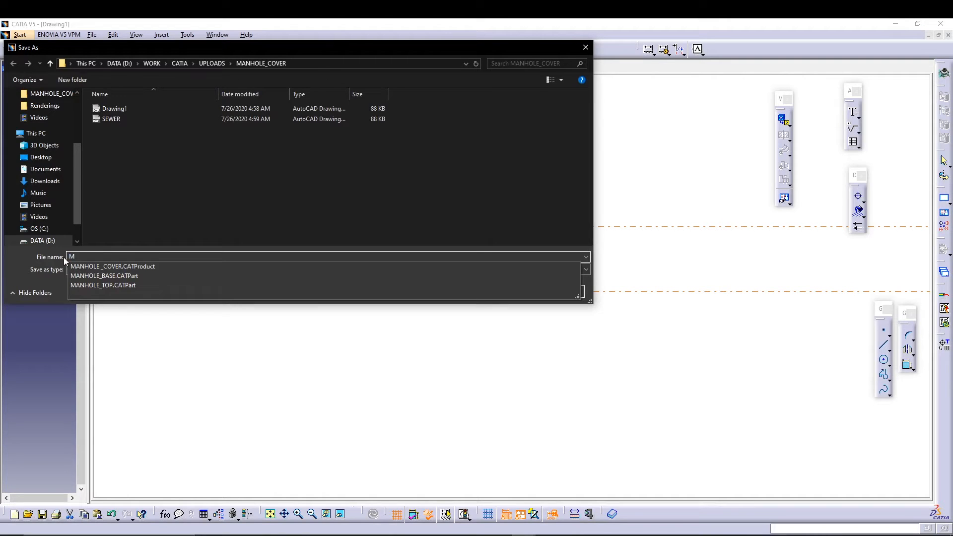
{"action": "type", "text": "ANTOP"}
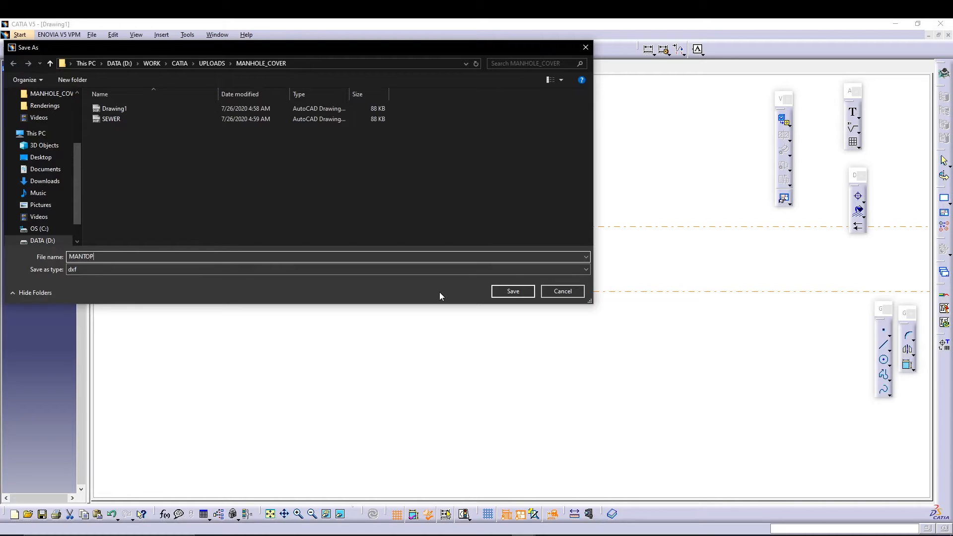
{"action": "left_click", "coordinate": [505, 292]}
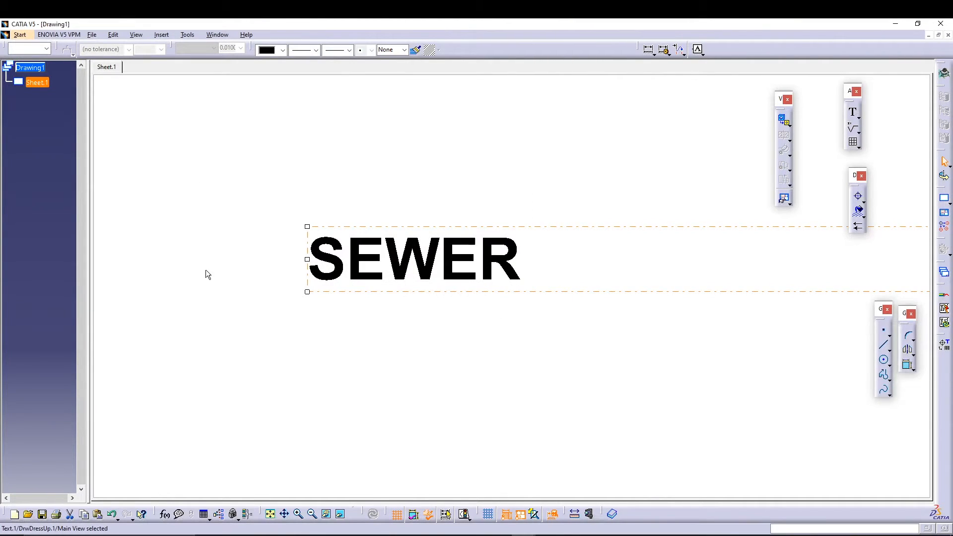
- Return to the MANHOLETOP part and open the MANTOP dxf file from the MANHOLE_COVER folder
{"action": "left_click", "coordinate": [216, 35]}
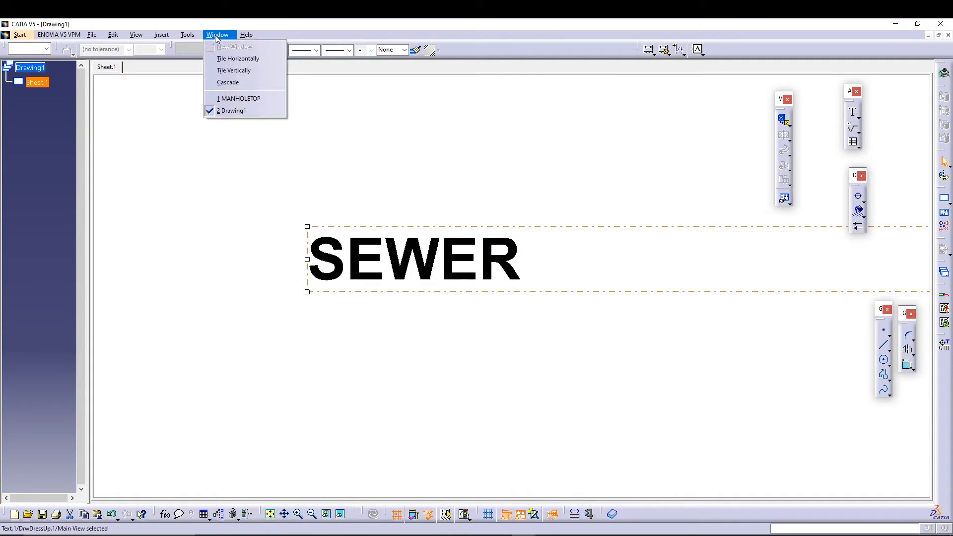
{"action": "left_click", "coordinate": [236, 99]}
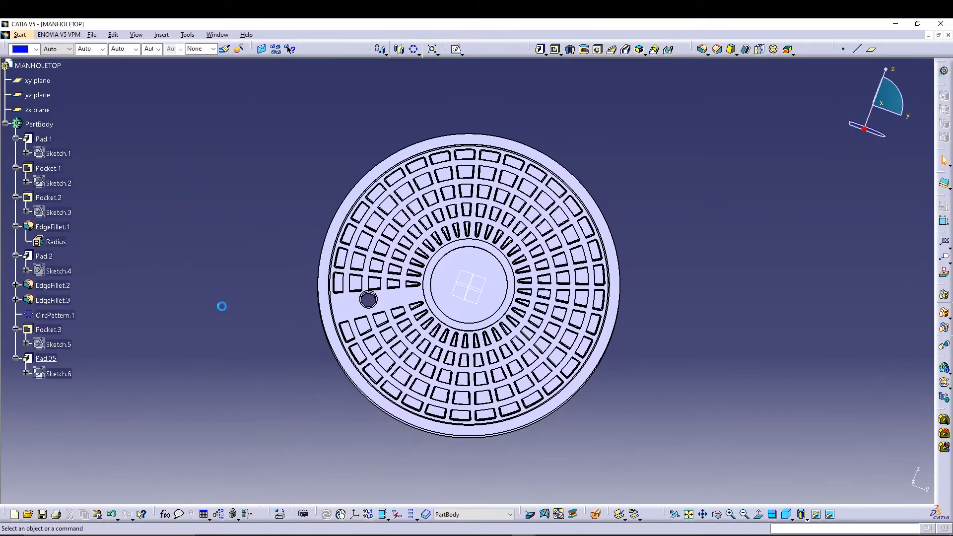
{"action": "left_click", "coordinate": [29, 515]}
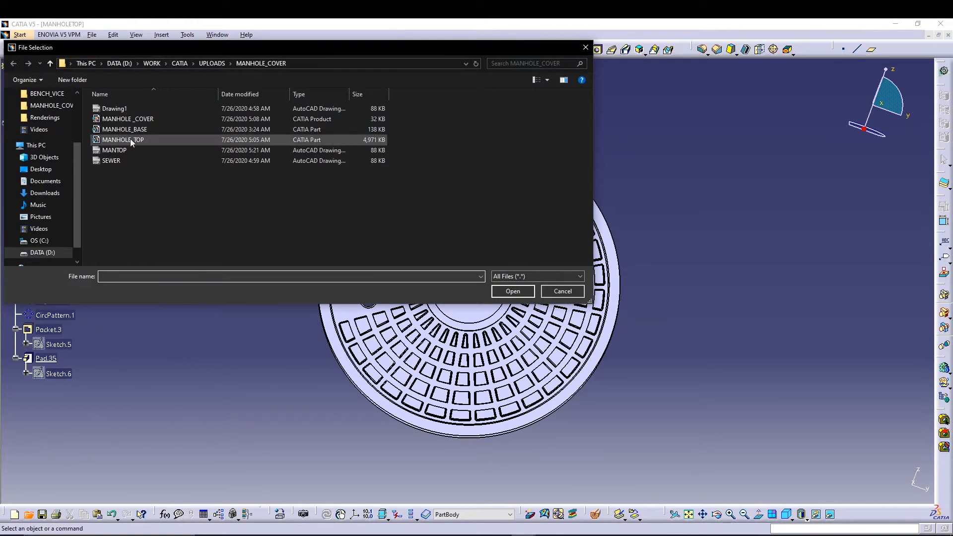
{"action": "left_click", "coordinate": [132, 150]}
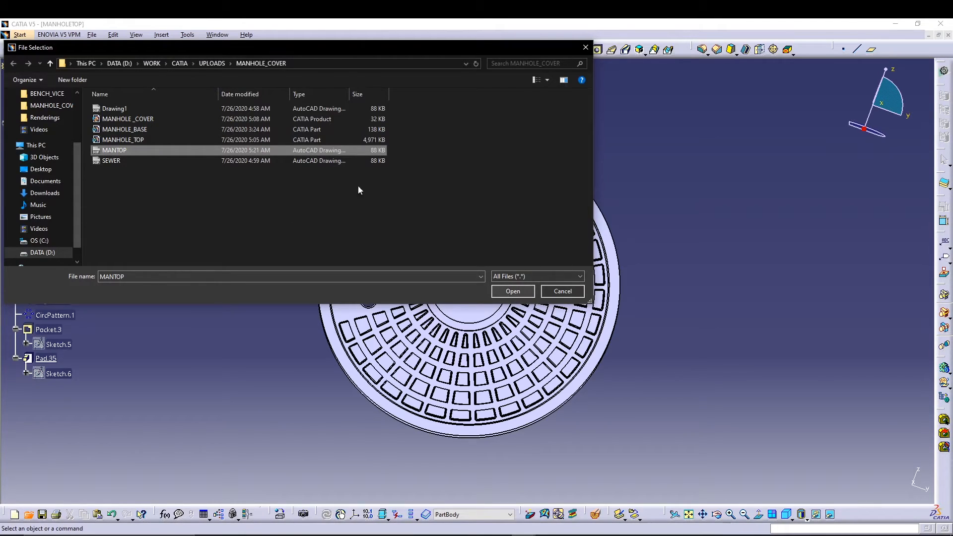
{"action": "left_click", "coordinate": [512, 291]}
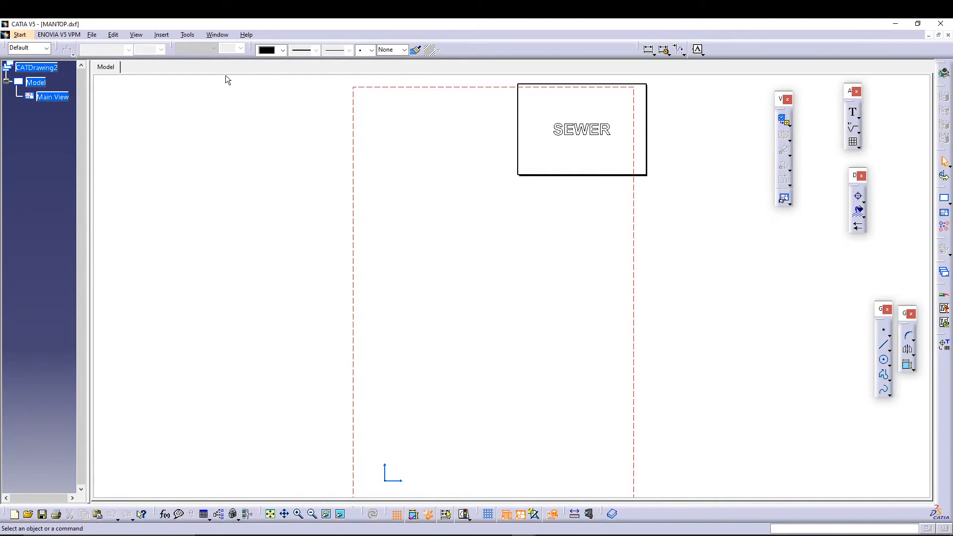
- Copy all the SEWER letter outlines from the MANTOP.dxf drawing and return to the MANHOLETOP part
{"action": "left_click", "coordinate": [570, 131]}
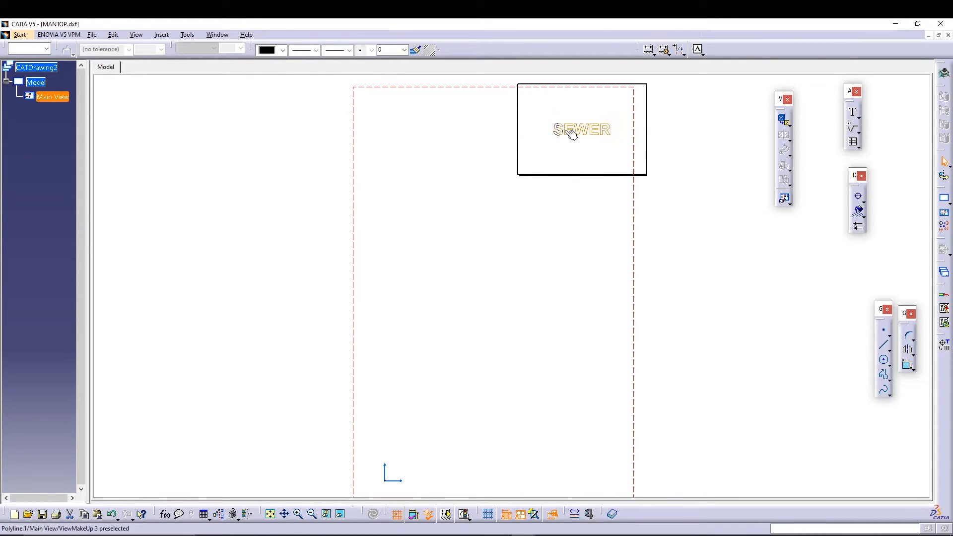
{"action": "right_click", "coordinate": [589, 136]}
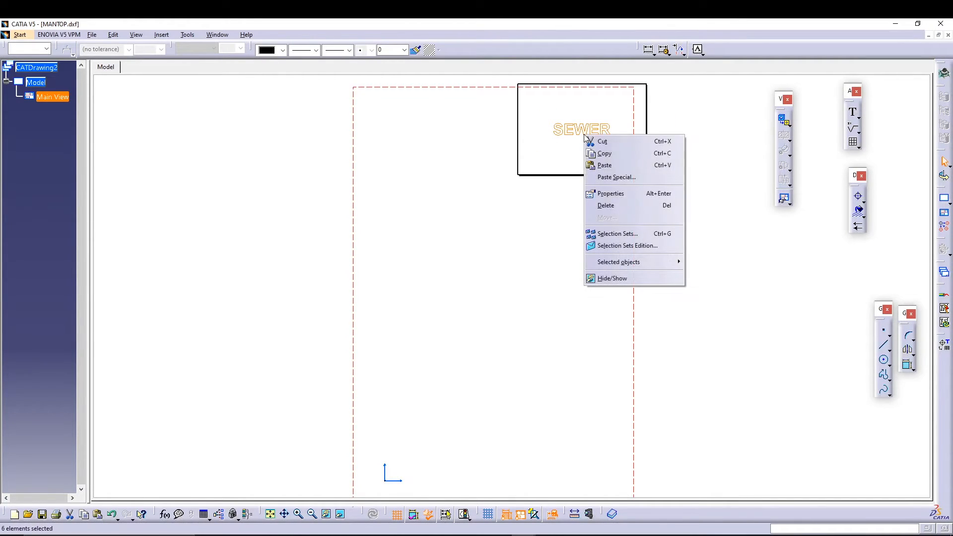
{"action": "left_click", "coordinate": [608, 158]}
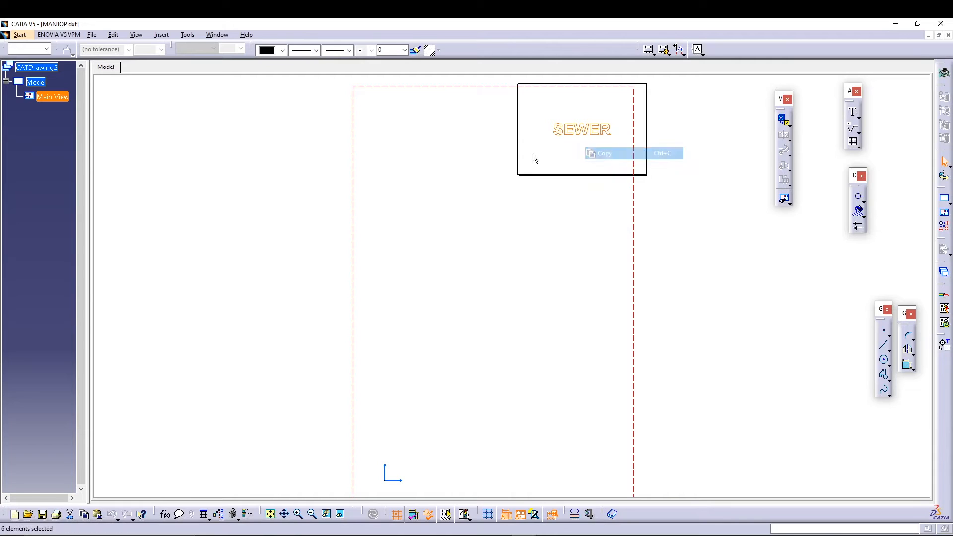
{"action": "left_click", "coordinate": [213, 38]}
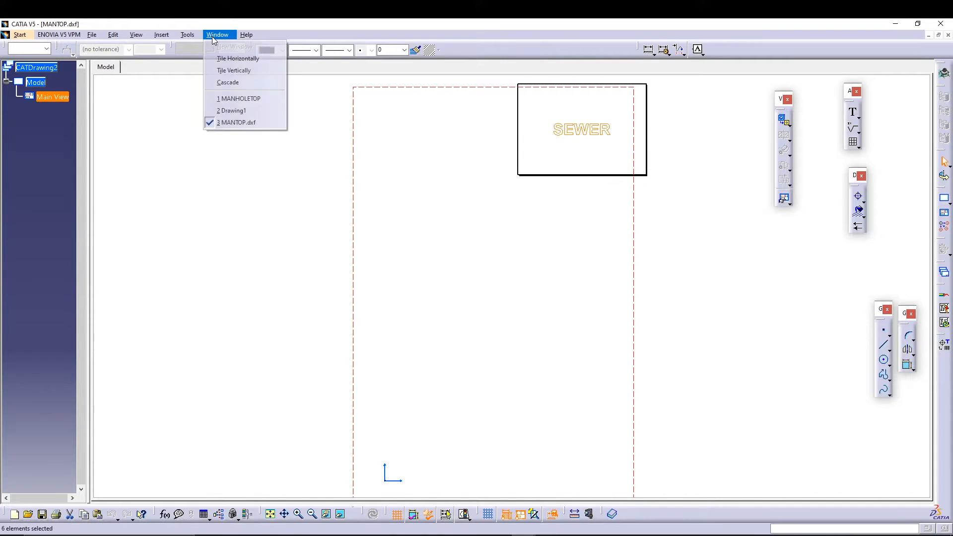
{"action": "left_click", "coordinate": [238, 99]}
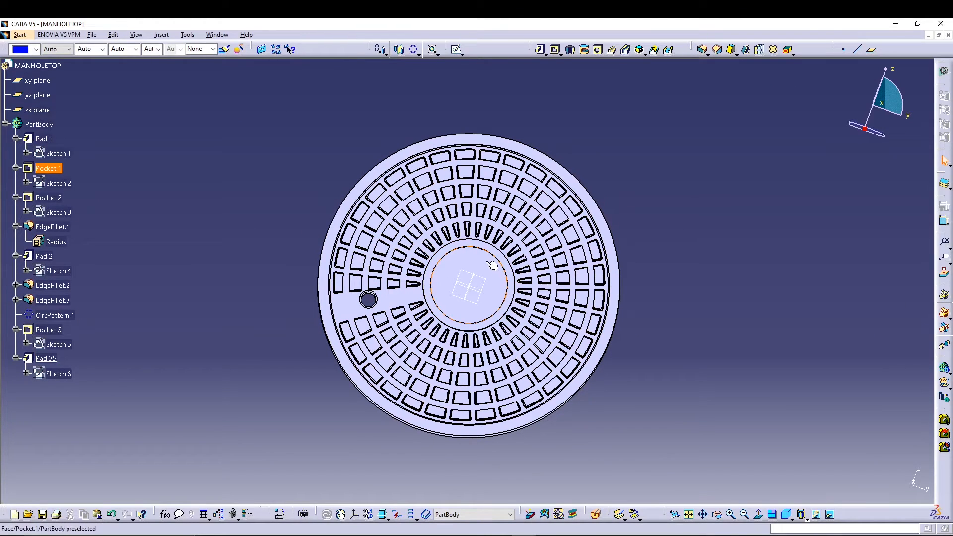
- Start a sketch on the cover's central circular face and paste the copied SEWER outlines into it
{"action": "left_click", "coordinate": [493, 265]}
{"action": "left_click", "coordinate": [456, 49]}
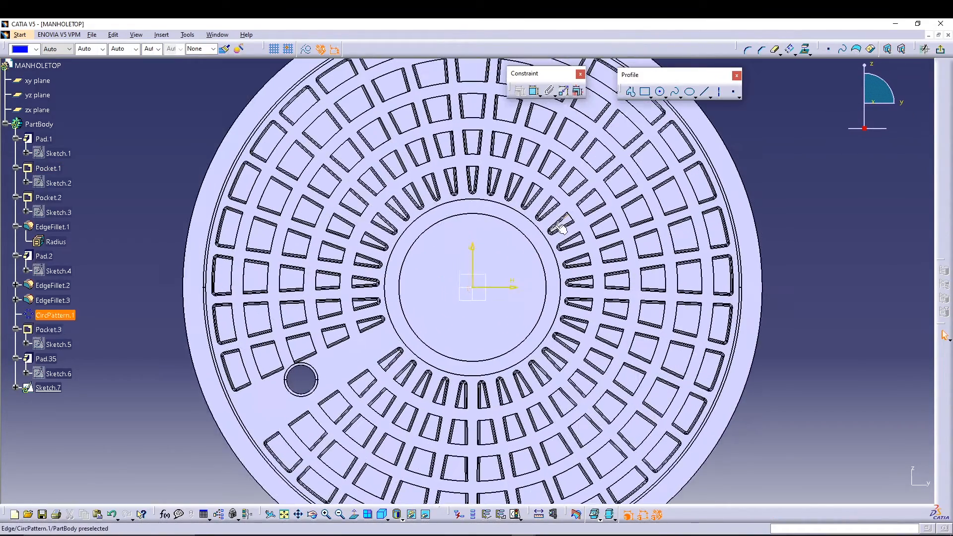
{"action": "middle_click_drag", "start_coordinate": [525, 272], "coordinate": [521, 251], "text": "ctrl"}
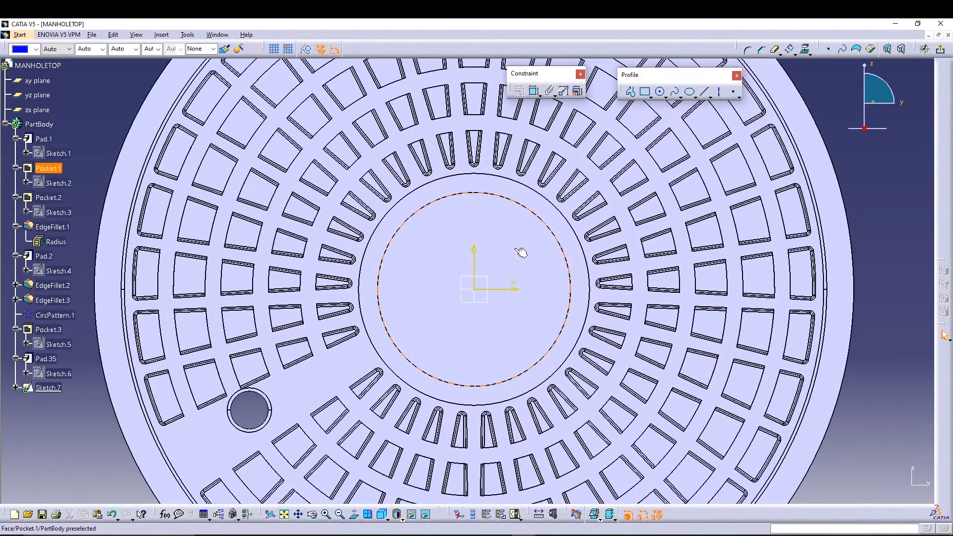
{"action": "right_click", "coordinate": [476, 291]}
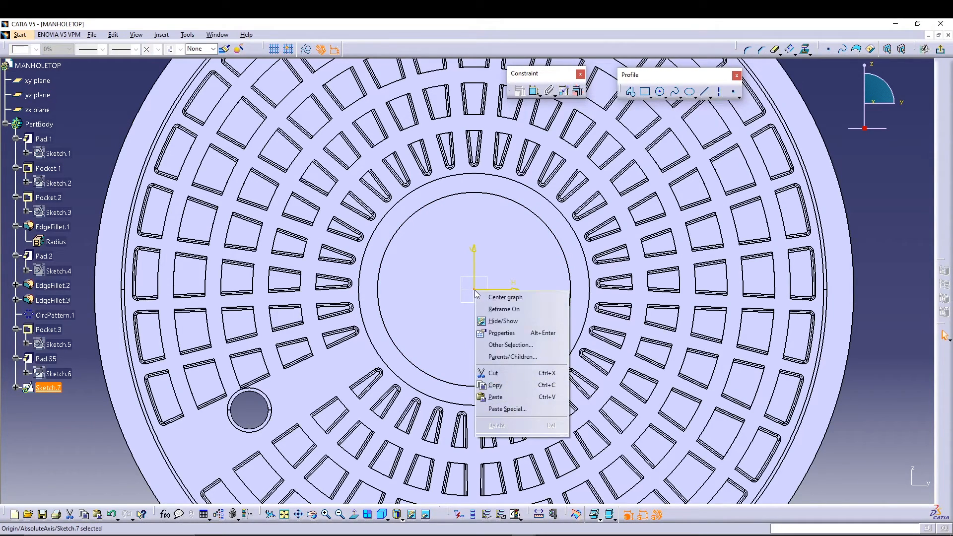
{"action": "left_click", "coordinate": [512, 396]}
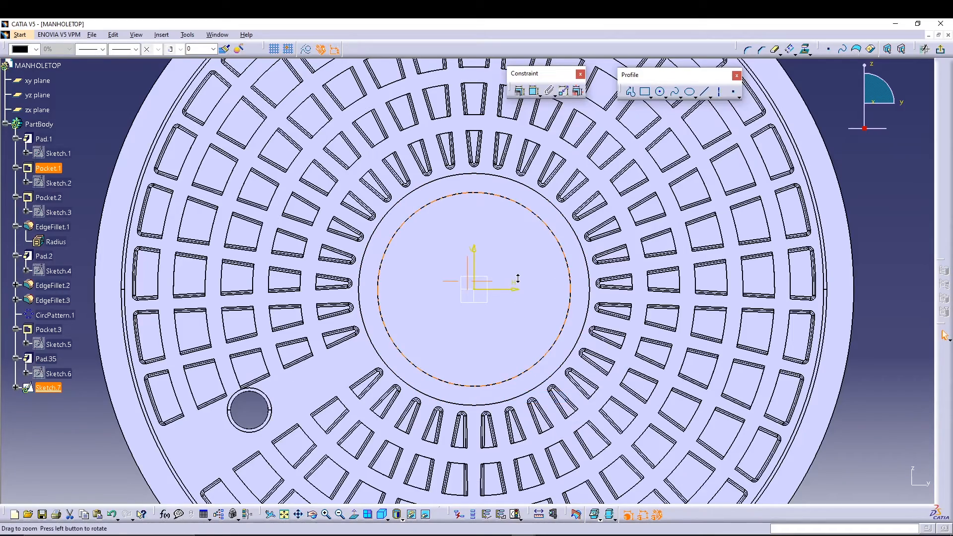
- Move the pasted SEWER lettering inside the central circle, just below the sketch origin
{"action": "middle_click_drag", "start_coordinate": [517, 279], "coordinate": [517, 342]}
{"action": "middle_click_drag", "start_coordinate": [647, 200], "coordinate": [646, 236]}
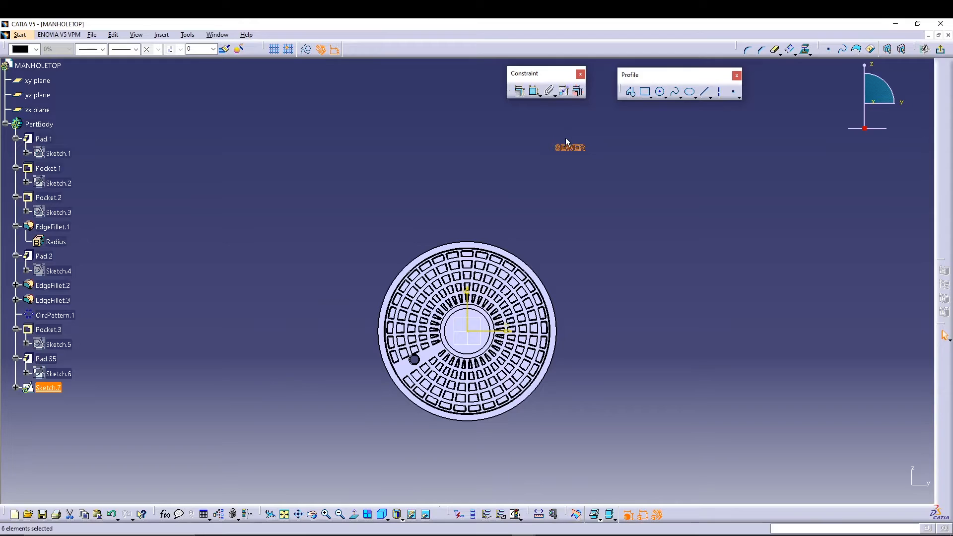
{"action": "middle_click_drag", "start_coordinate": [594, 151], "coordinate": [576, 179]}
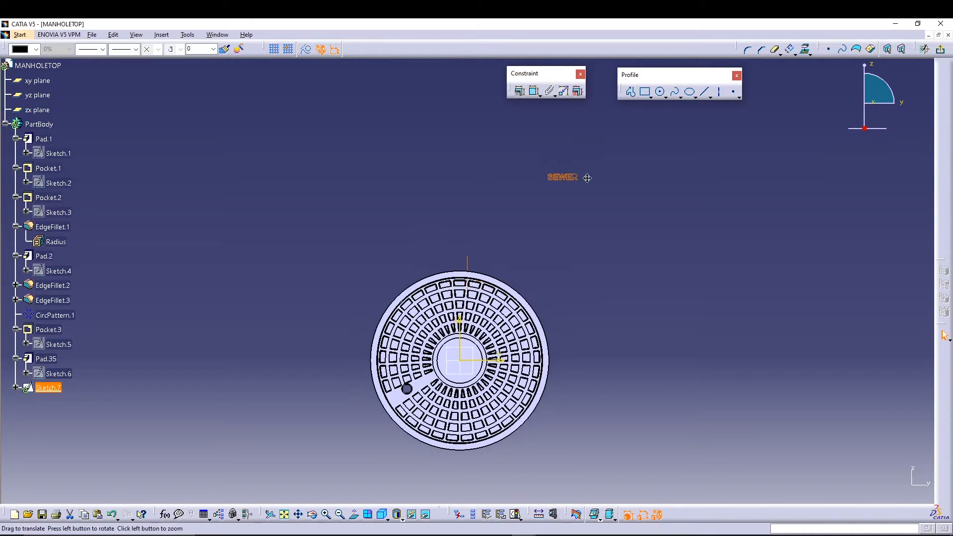
{"action": "middle_click_drag", "start_coordinate": [469, 359], "coordinate": [488, 135]}
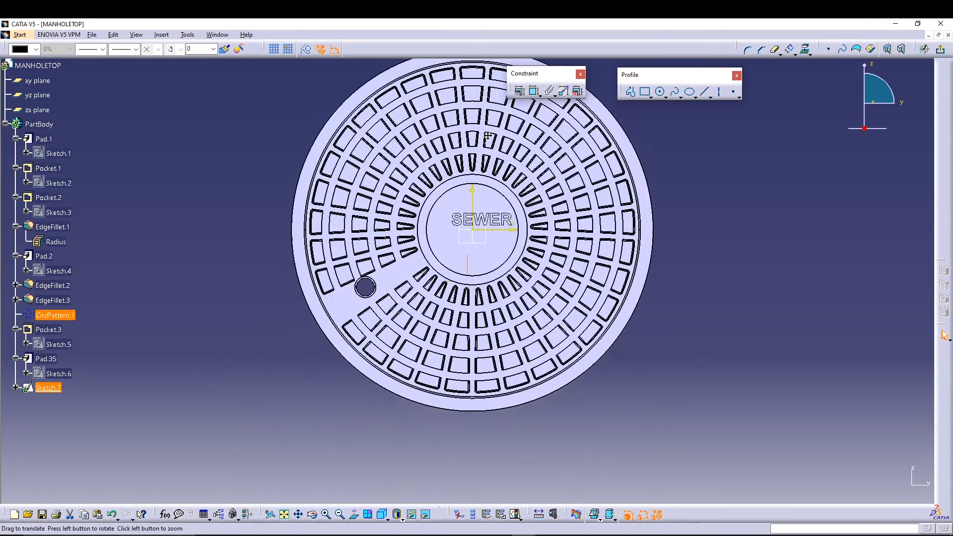
{"action": "left_click_drag", "start_coordinate": [784, 231], "coordinate": [374, 195]}
{"action": "left_click_drag", "start_coordinate": [461, 224], "coordinate": [440, 241]}
{"action": "mouse_move", "coordinate": [453, 276]}
{"action": "middle_mouse_down"}
{"action": "mouse_move", "coordinate": [441, 315]}
{"action": "mouse_move", "coordinate": [438, 281]}
{"action": "middle_mouse_up"}
- Scale the SEWER lettering into an enlarged duplicate, using a scaling centre inside the central circle beside the original letters
{"action": "left_click", "coordinate": [441, 314]}
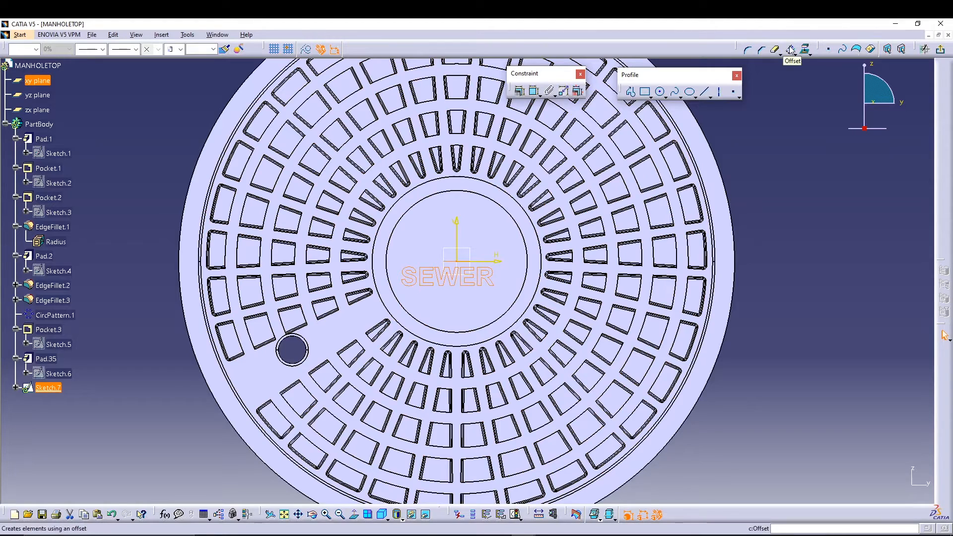
{"action": "left_click", "coordinate": [810, 53]}
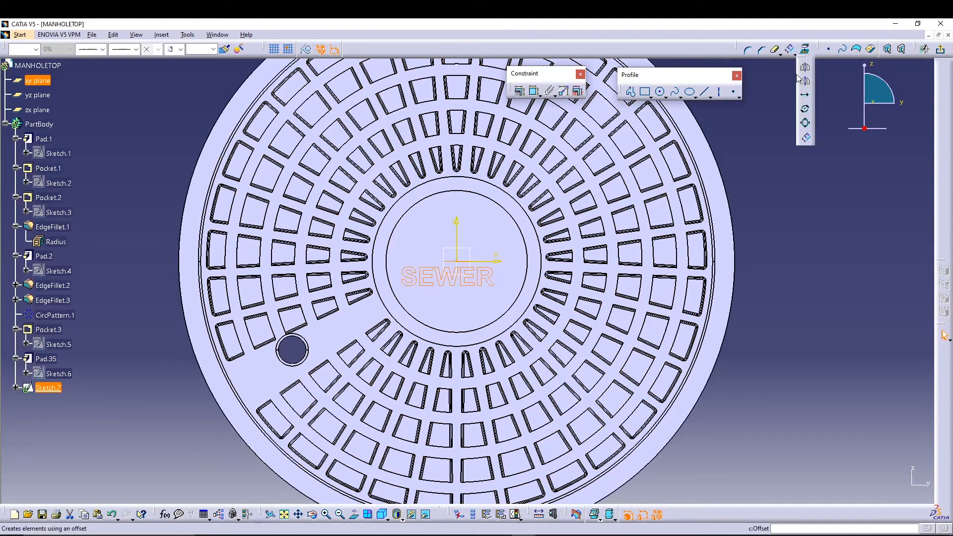
{"action": "left_click", "coordinate": [804, 135]}
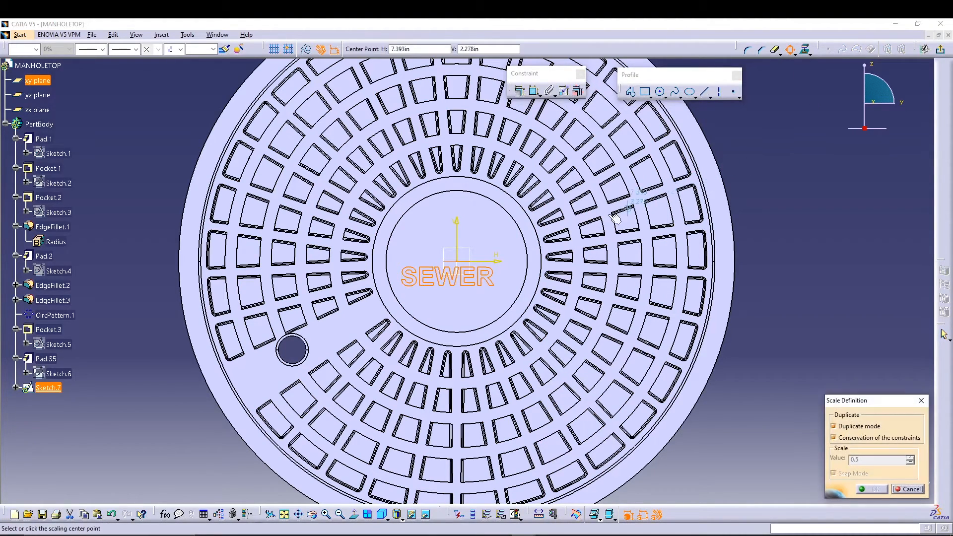
{"action": "left_click", "coordinate": [515, 243]}
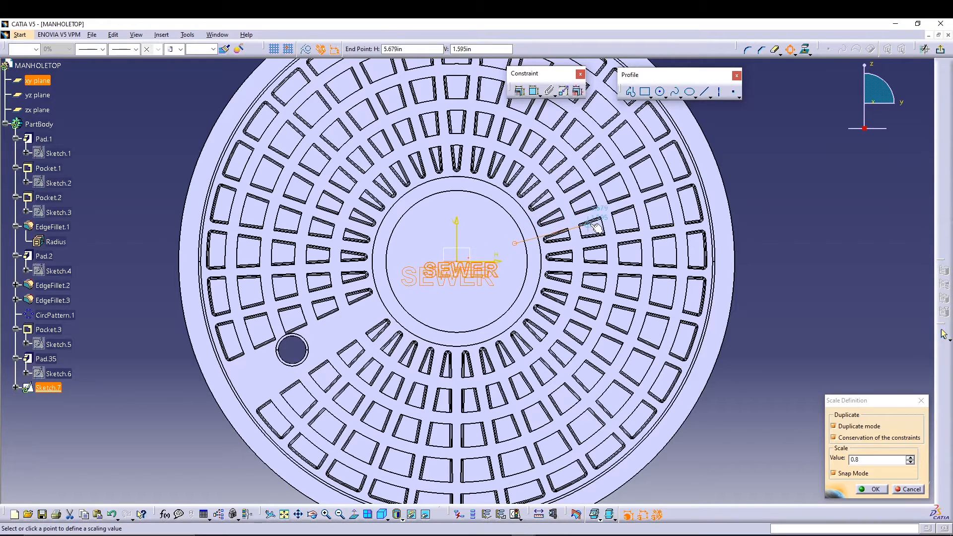
{"action": "left_click", "coordinate": [638, 198]}
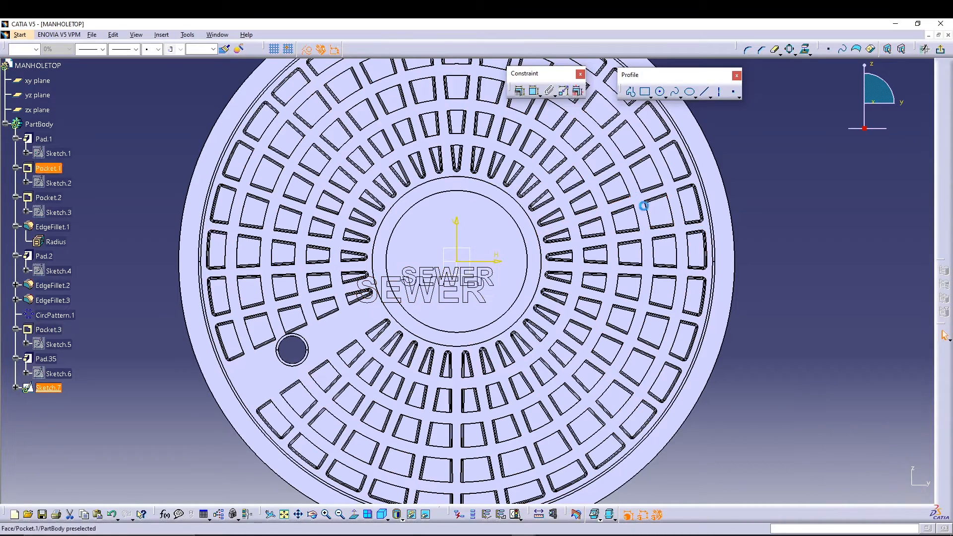
- Delete the original smaller SEWER letters and their leftover inner outlines, keeping only the enlarged copy
{"action": "left_click", "coordinate": [499, 278]}
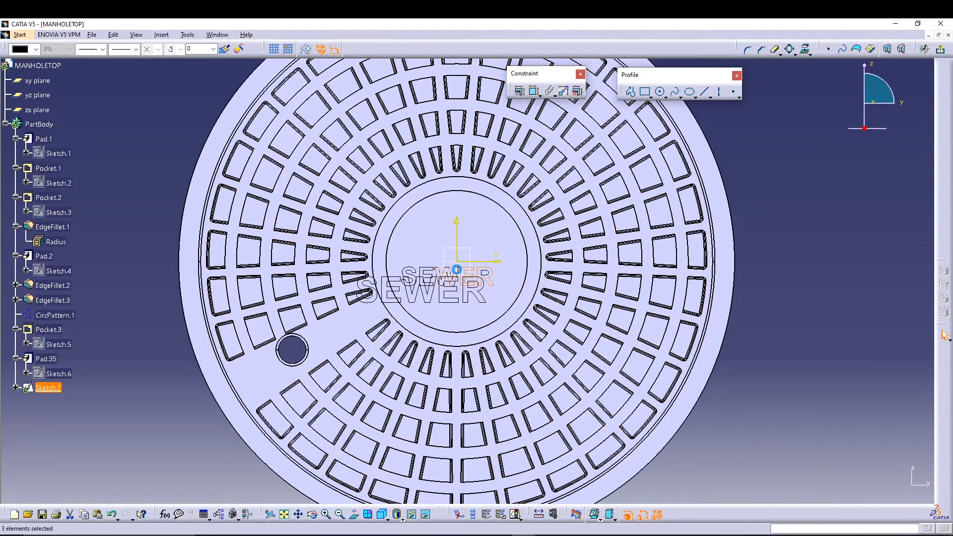
{"action": "left_click", "coordinate": [425, 269], "text": "ctrl"}
{"action": "left_click", "coordinate": [415, 271], "text": "ctrl"}
{"action": "key", "text": "Delete"}
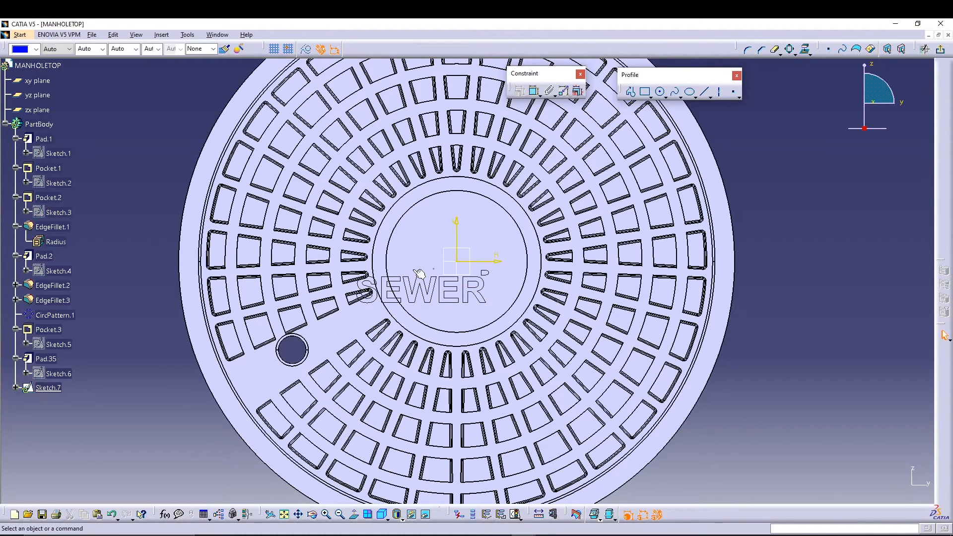
{"action": "left_click", "coordinate": [471, 281]}
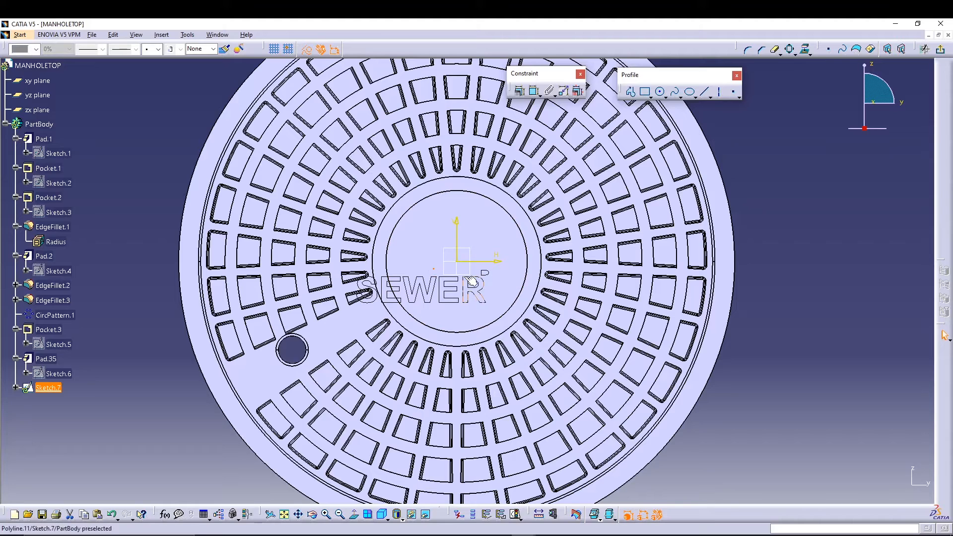
{"action": "key", "text": "Delete"}
{"action": "left_click", "coordinate": [487, 273]}
{"action": "key", "text": "Delete"}
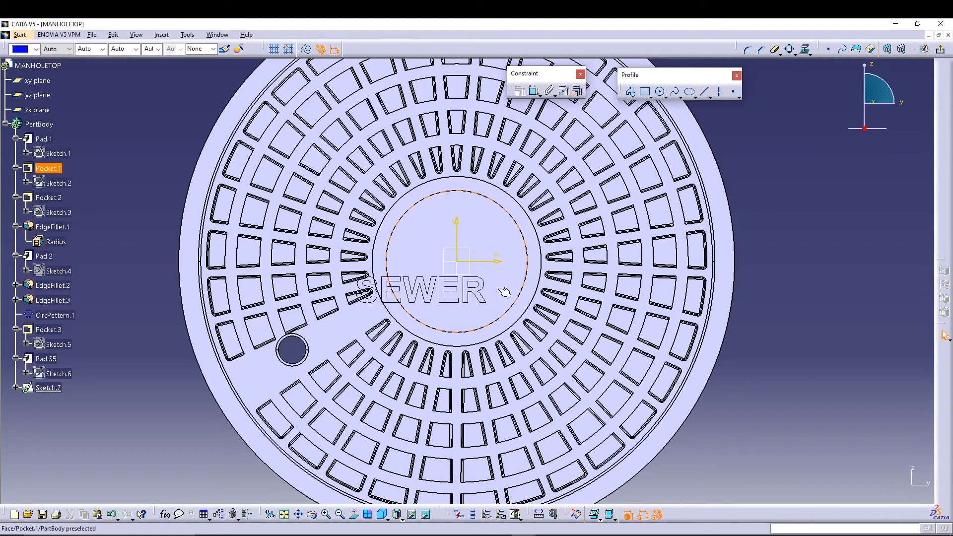
- Move the enlarged SEWER lettering onto the sketch origin, centred within the central circle, and exit the sketch
{"action": "mouse_move", "coordinate": [852, 330]}
{"action": "left_mouse_down"}
{"action": "mouse_move", "coordinate": [287, 315]}
{"action": "mouse_move", "coordinate": [469, 249]}
{"action": "mouse_move", "coordinate": [347, 240]}
{"action": "left_mouse_up"}
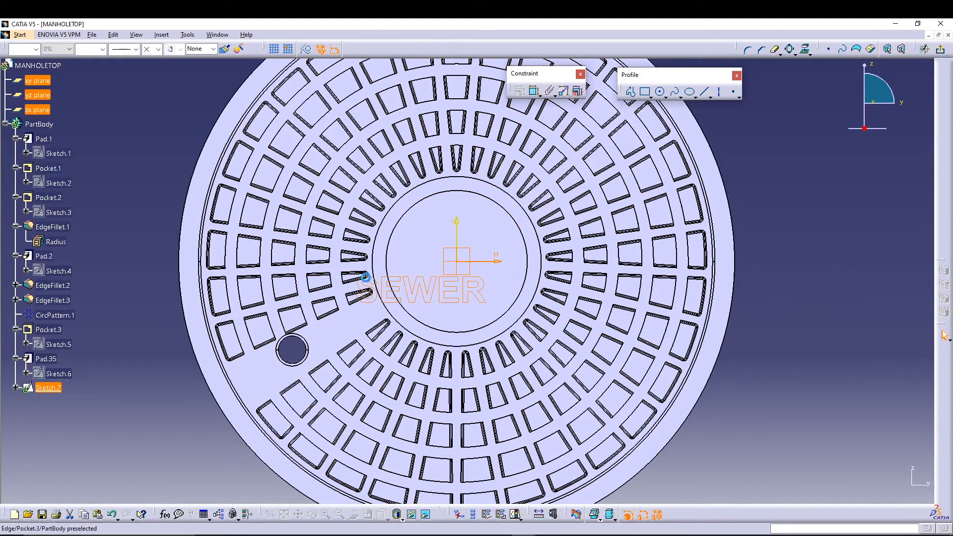
{"action": "left_click_drag", "start_coordinate": [393, 293], "coordinate": [429, 265]}
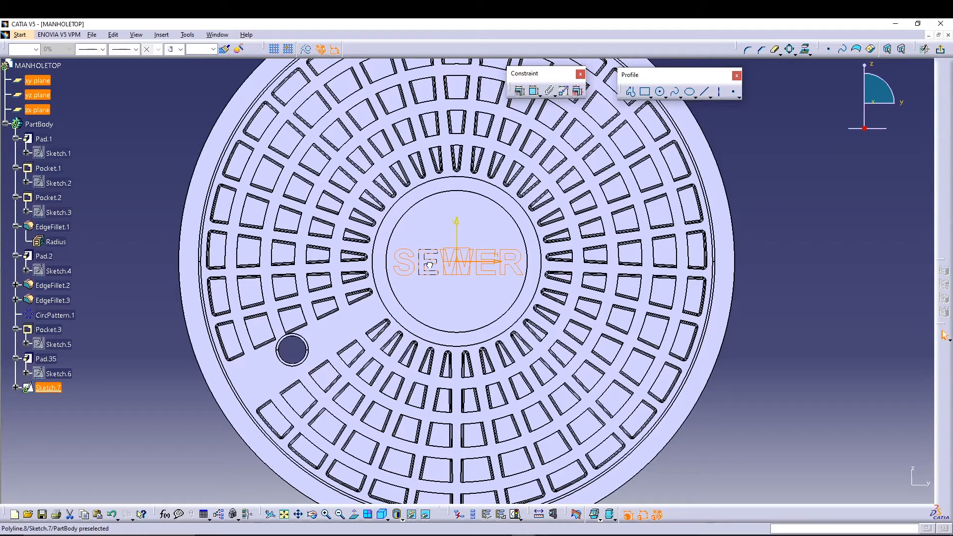
{"action": "left_click_drag", "start_coordinate": [429, 264], "coordinate": [427, 264]}
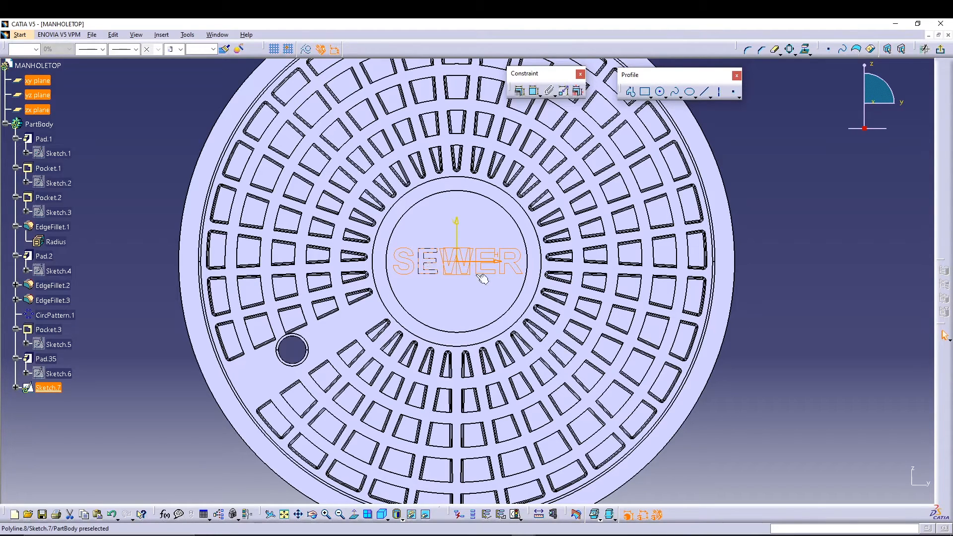
{"action": "left_click", "coordinate": [838, 276]}
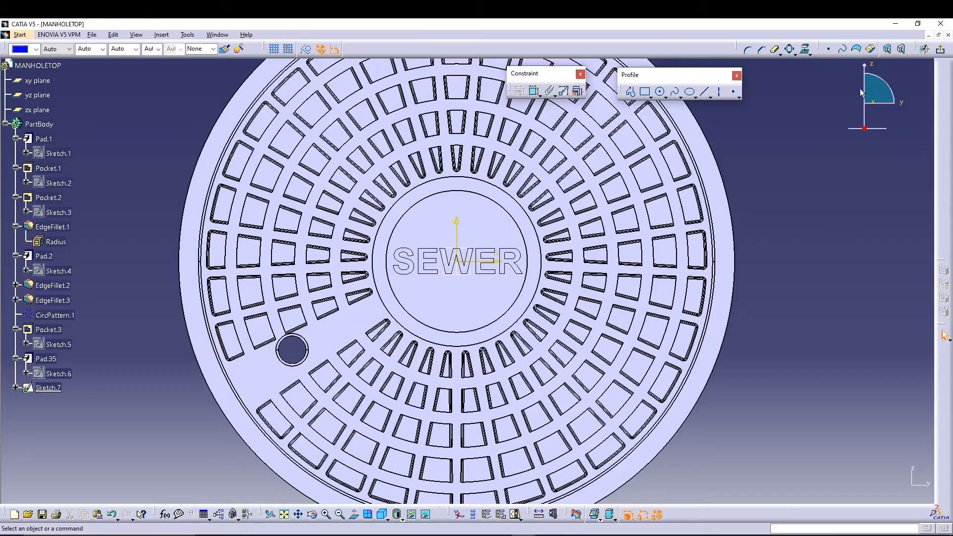
{"action": "left_click", "coordinate": [924, 48]}
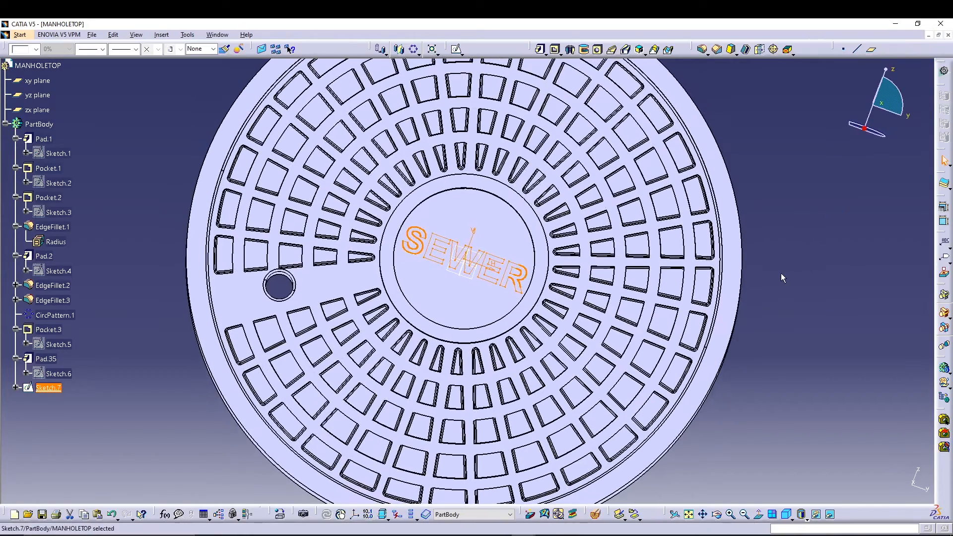
- Extrude the SEWER sketch with a Pad so the letters stand raised on the cover's central disc
{"action": "left_click", "coordinate": [540, 49]}
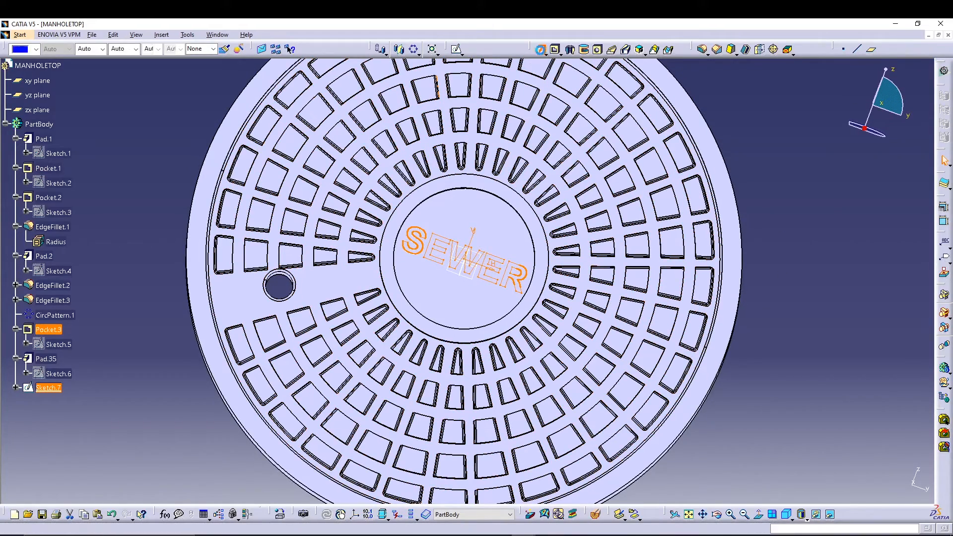
{"action": "left_click", "coordinate": [835, 490]}
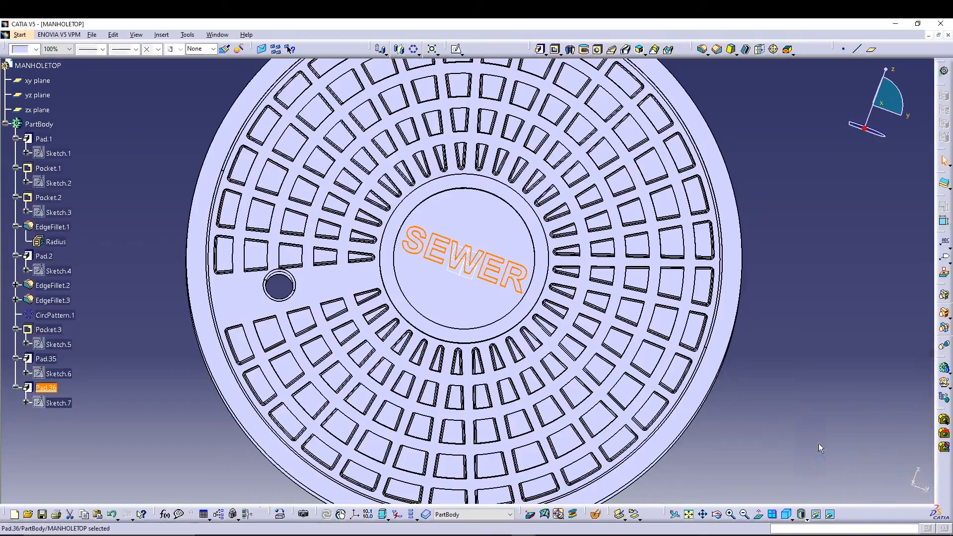
{"action": "middle_click_drag", "start_coordinate": [436, 297], "coordinate": [650, 270]}
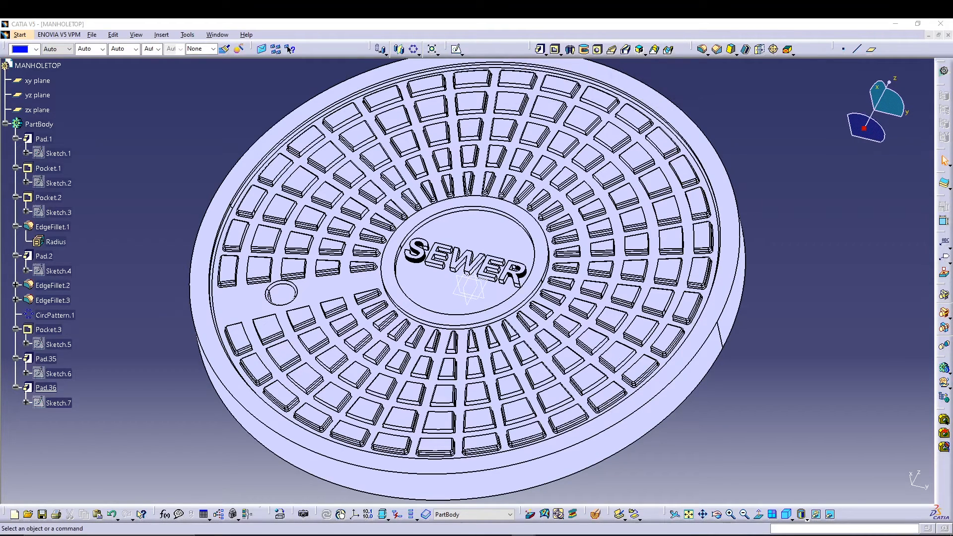
{"action": "middle_click_drag", "start_coordinate": [763, 321], "coordinate": [501, 268]}
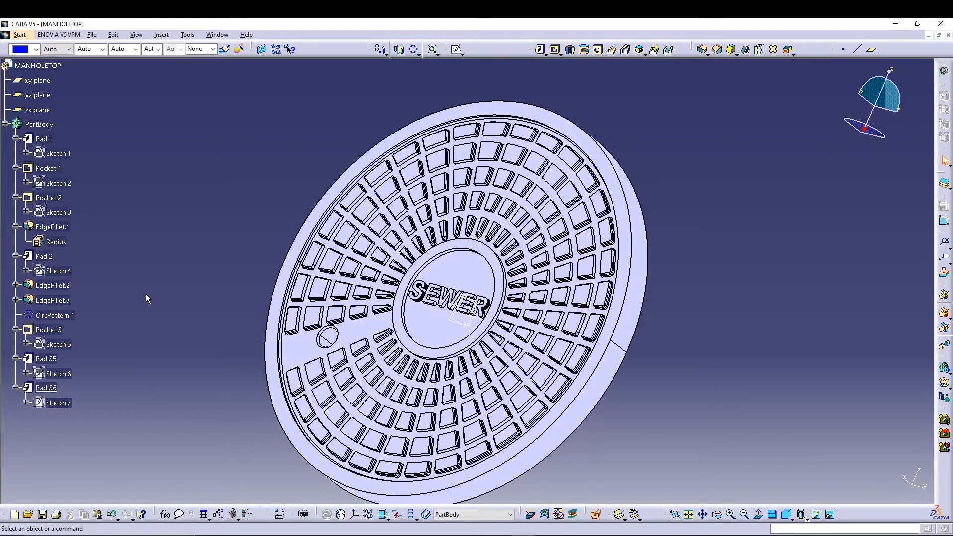
{"action": "middle_click_drag", "start_coordinate": [155, 251], "coordinate": [167, 192], "text": "ctrl"}
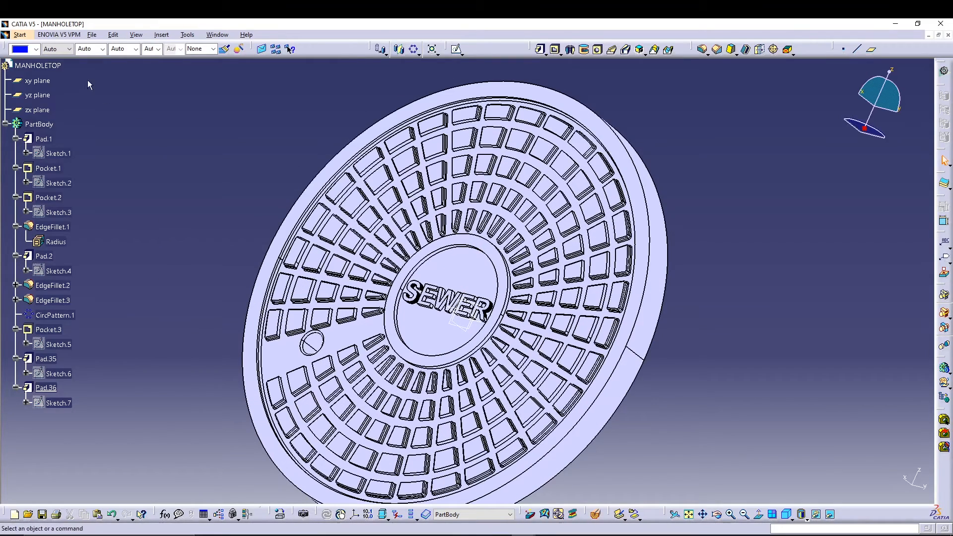
- Save the cover part as MANHOLETOP in CATPart format in the MANHOLE_COVER folder
{"action": "left_click", "coordinate": [91, 34]}
{"action": "left_click", "coordinate": [107, 99]}
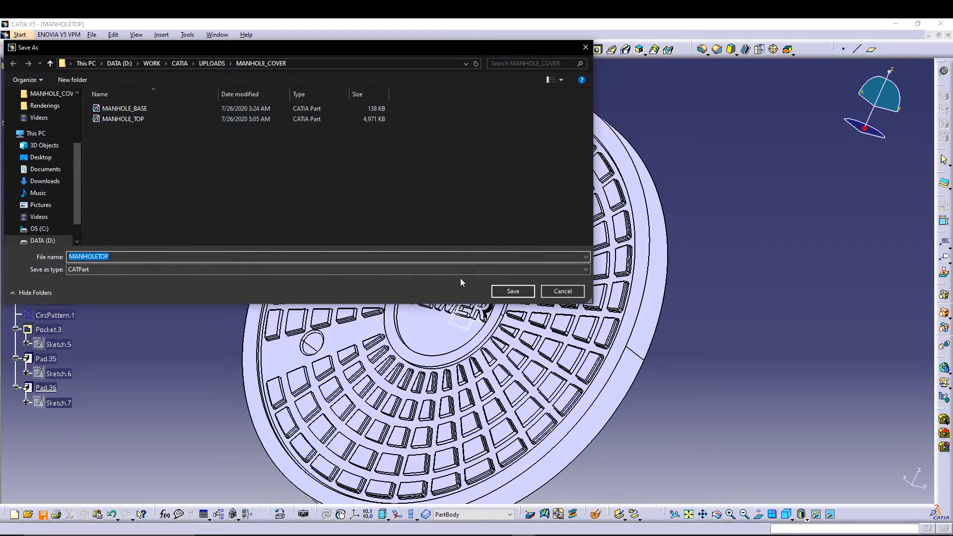
{"action": "left_click", "coordinate": [512, 291]}
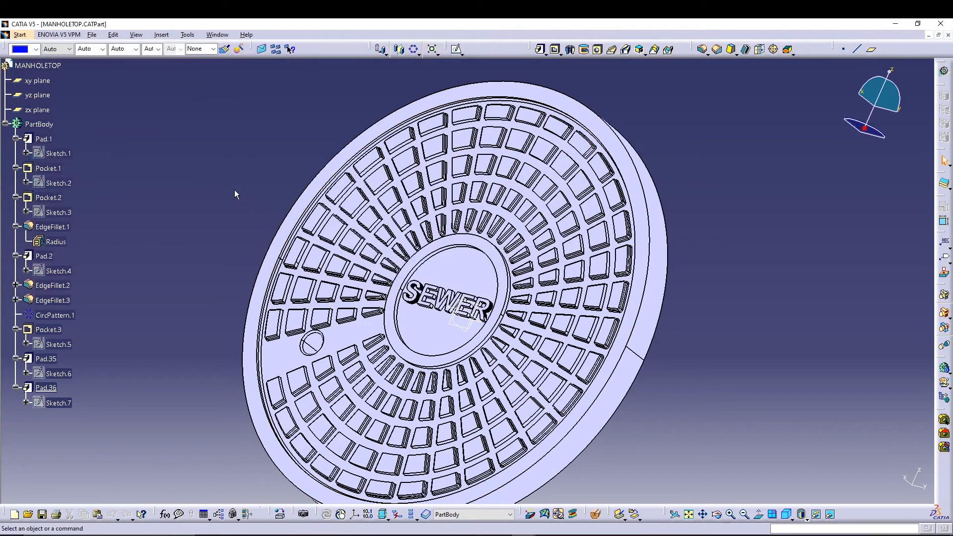
{"action": "left_click", "coordinate": [561, 160]}
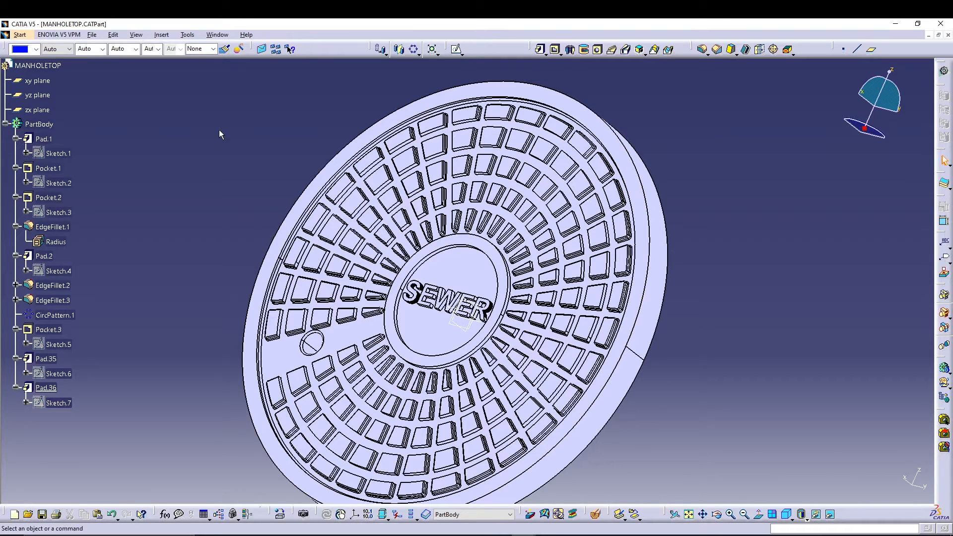
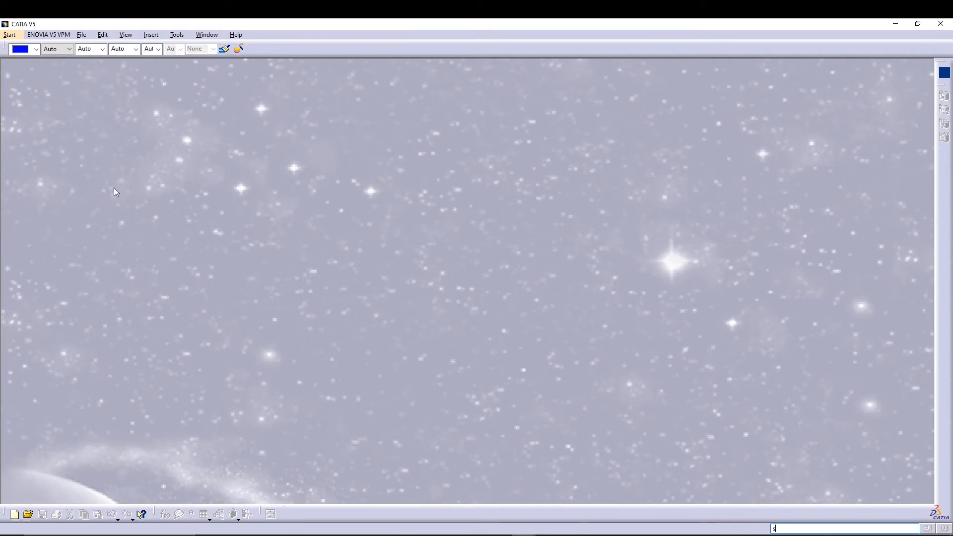
- Create a new empty product in the Assembly Design workbench
{"action": "left_click", "coordinate": [11, 38]}
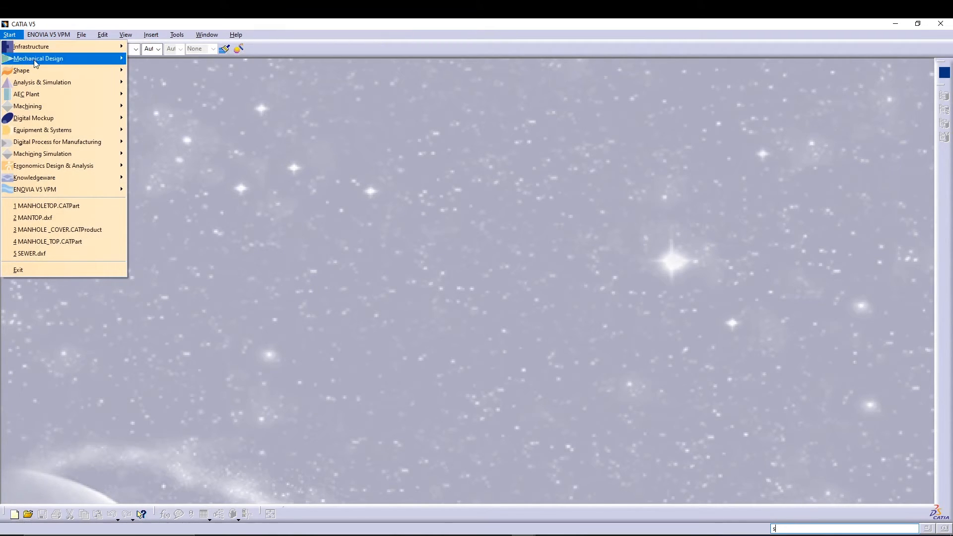
{"action": "mouse_move", "coordinate": [35, 60]}
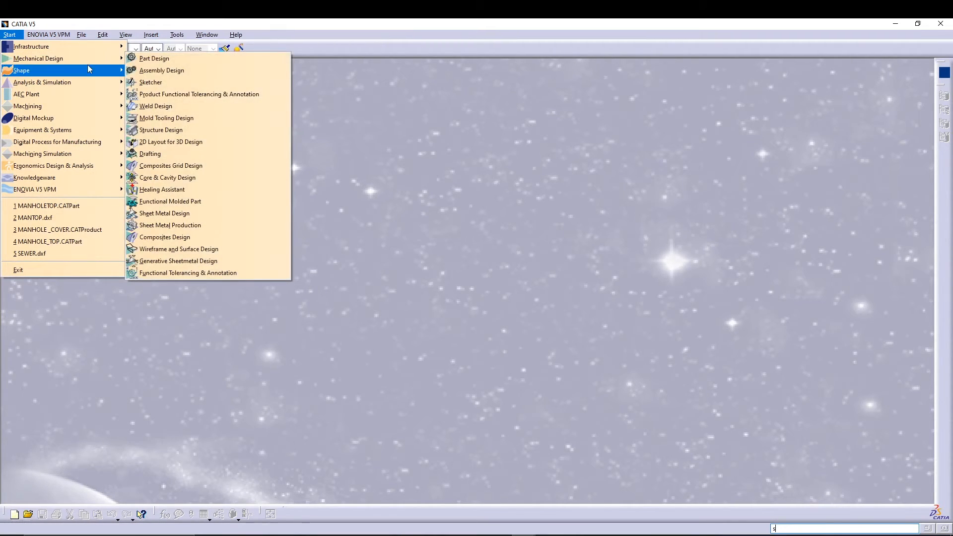
{"action": "left_click", "coordinate": [158, 71]}
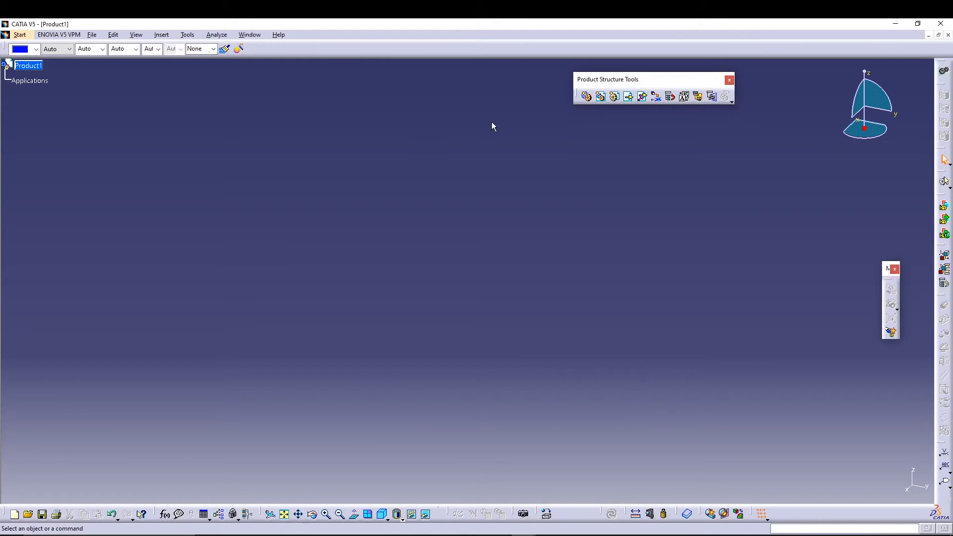
- Insert the existing MANHOLE_BASE and MANHOLE_TOP parts into Product1 as components
{"action": "left_click", "coordinate": [628, 98]}
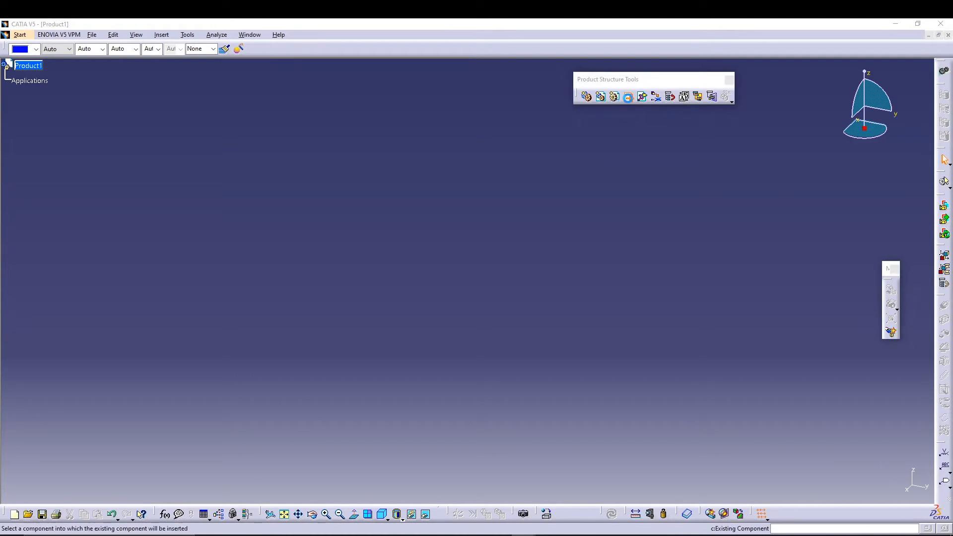
{"action": "left_click", "coordinate": [37, 69]}
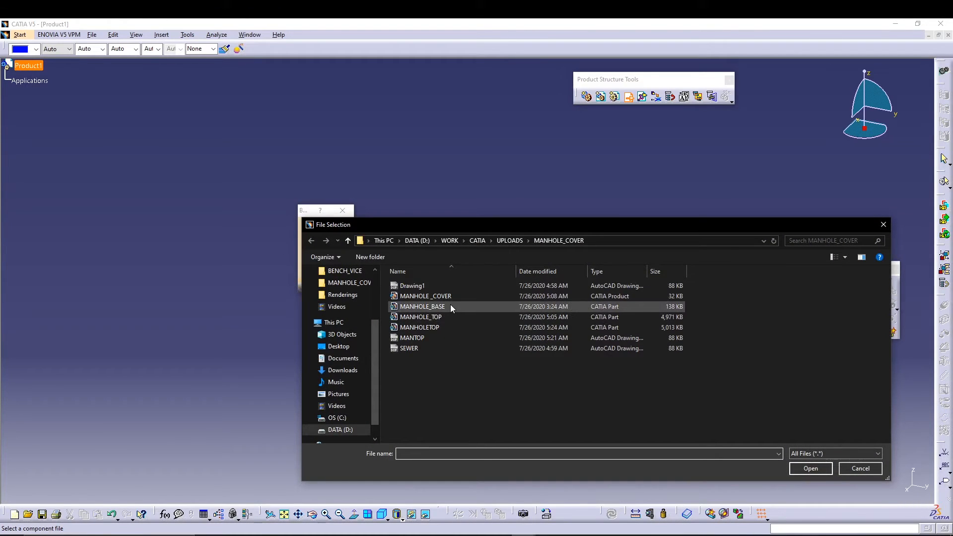
{"action": "left_click", "coordinate": [450, 307]}
{"action": "left_click", "coordinate": [451, 317], "text": "ctrl"}
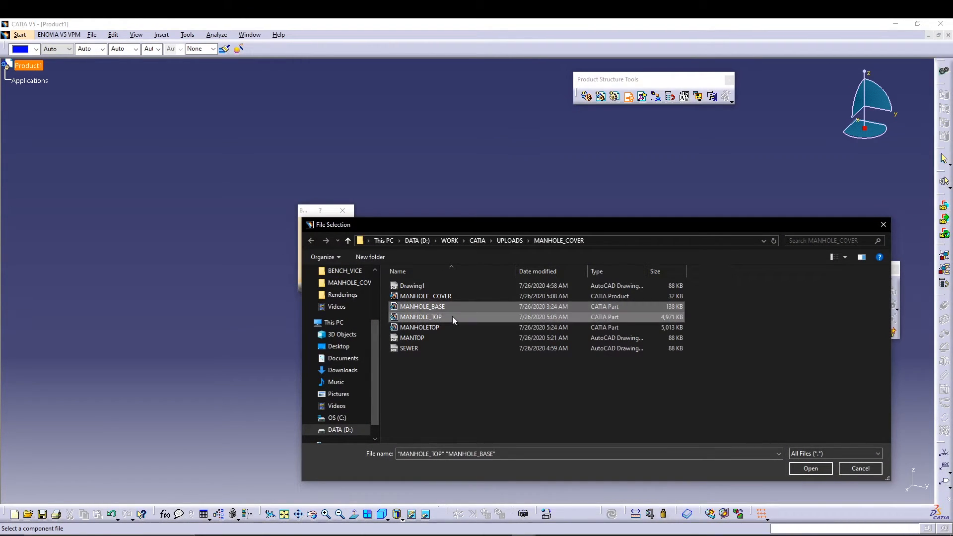
{"action": "left_click", "coordinate": [810, 468]}
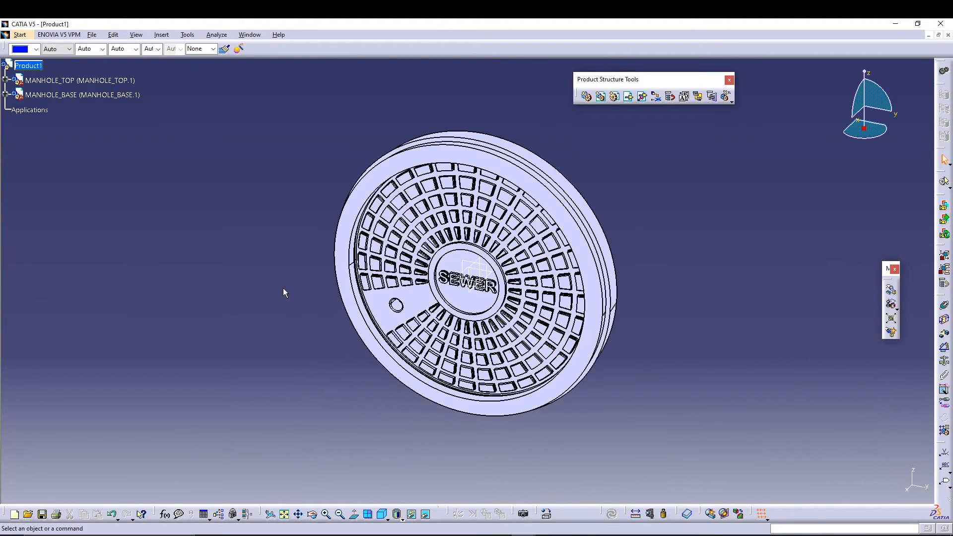
- Move the MANHOLE_BASE ring along the X axis so it separates from behind the cover disc
{"action": "middle_click_drag", "start_coordinate": [645, 204], "coordinate": [622, 215]}
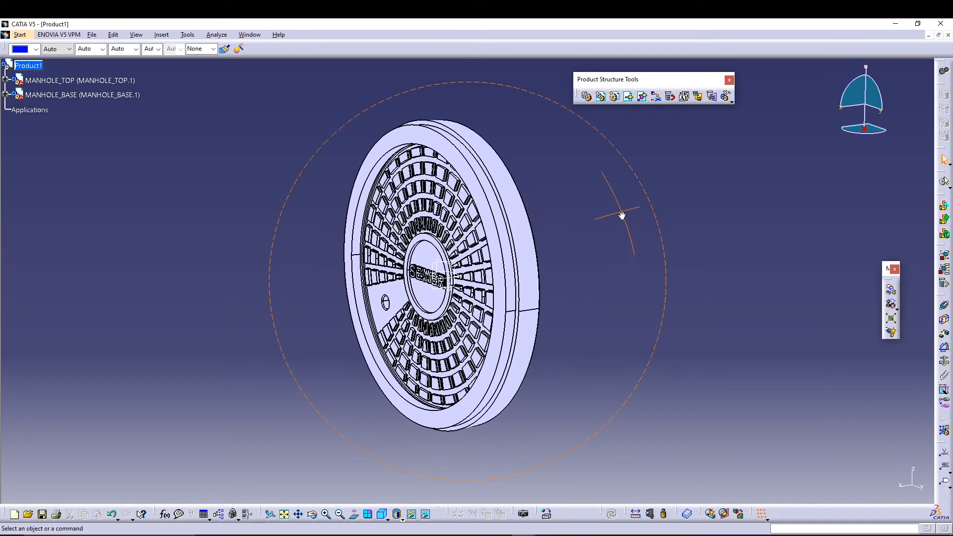
{"action": "left_click", "coordinate": [890, 291]}
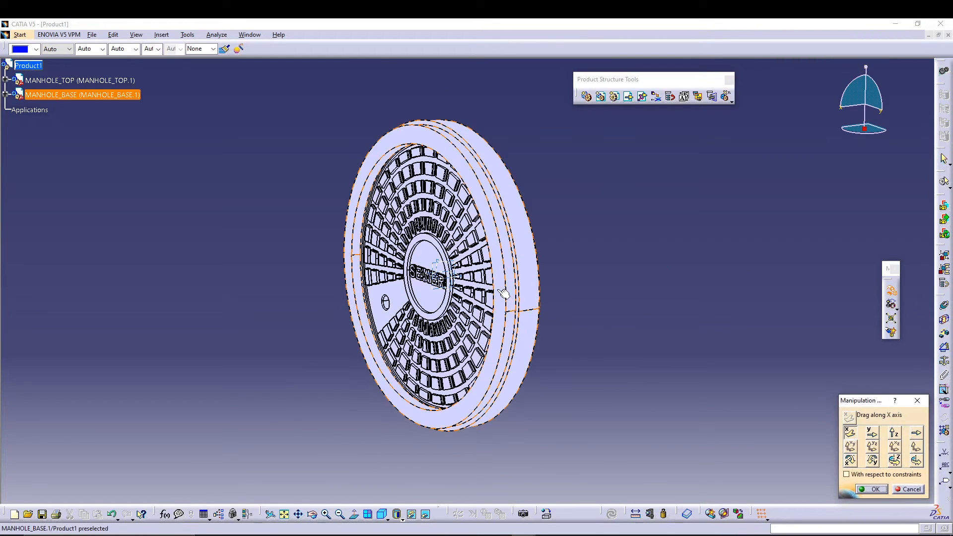
{"action": "left_click_drag", "start_coordinate": [514, 300], "coordinate": [702, 313]}
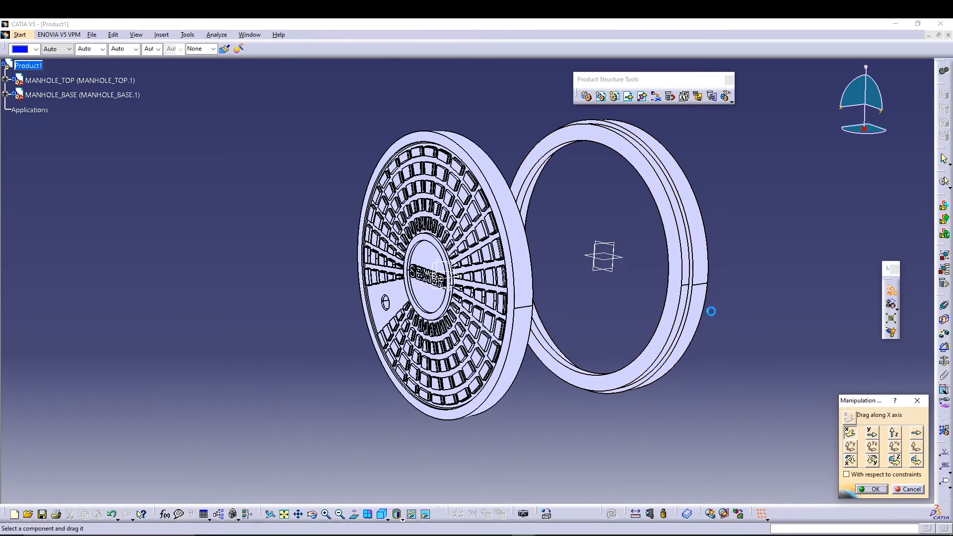
{"action": "left_click", "coordinate": [873, 489]}
- Add a coincidence constraint between the central axes of the MANHOLE_BASE ring and the MANHOLE_TOP disc
{"action": "middle_click_drag", "start_coordinate": [526, 281], "coordinate": [440, 313]}
{"action": "middle_click", "coordinate": [454, 280]}
{"action": "left_click", "coordinate": [373, 231]}
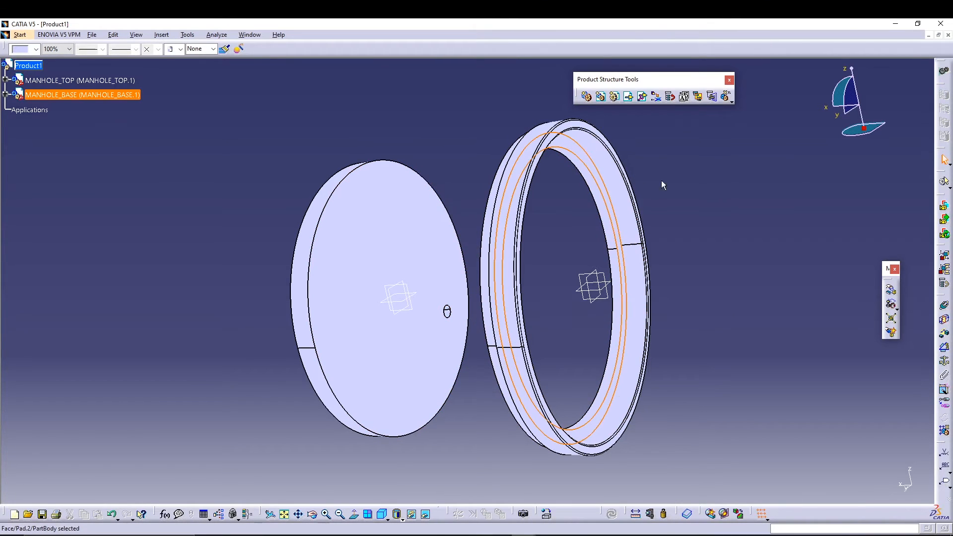
{"action": "left_click", "coordinate": [702, 190]}
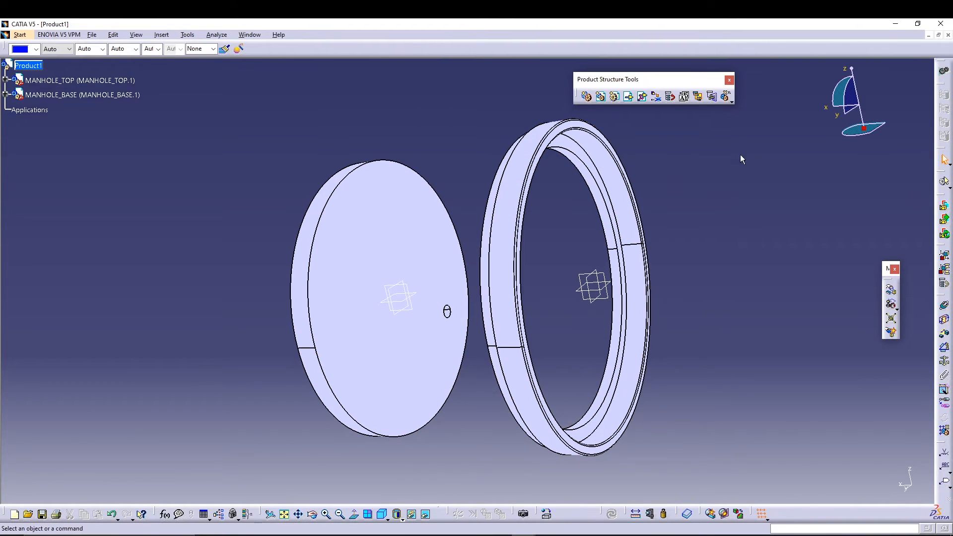
{"action": "left_click", "coordinate": [944, 306]}
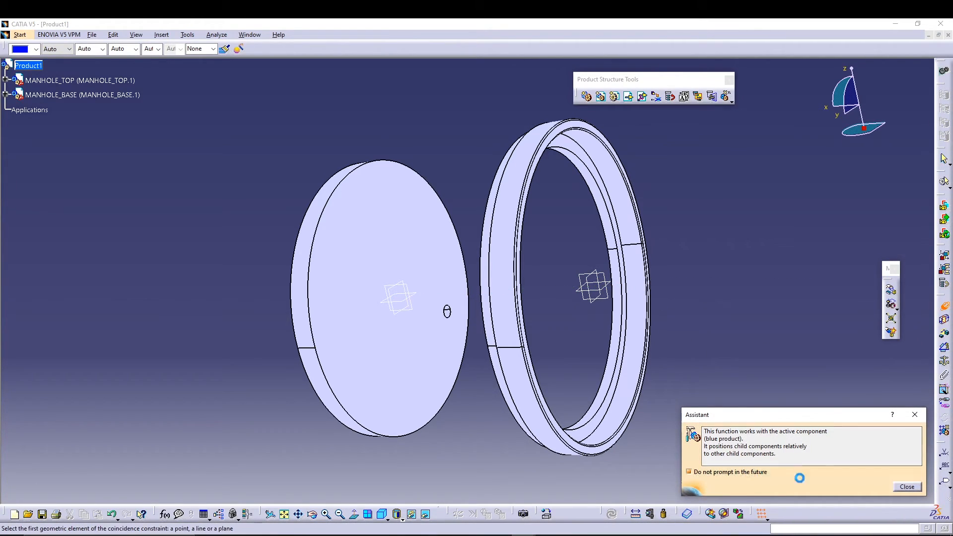
{"action": "left_click", "coordinate": [907, 486]}
{"action": "left_click", "coordinate": [632, 284]}
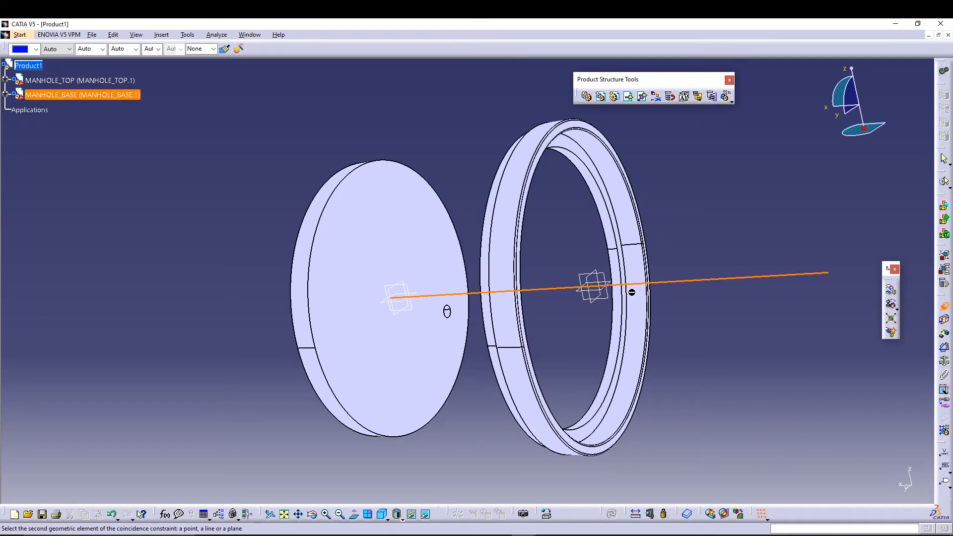
{"action": "scroll", "coordinate": [182, 294], "scroll_direction": "down", "scroll_amount": 1}
{"action": "middle_click_drag", "start_coordinate": [250, 294], "coordinate": [347, 291]}
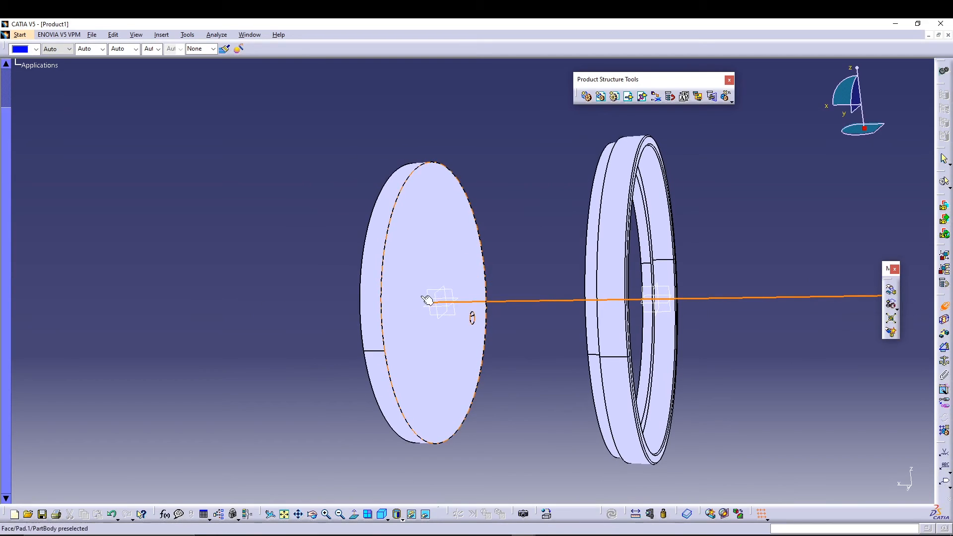
{"action": "left_click", "coordinate": [373, 325]}
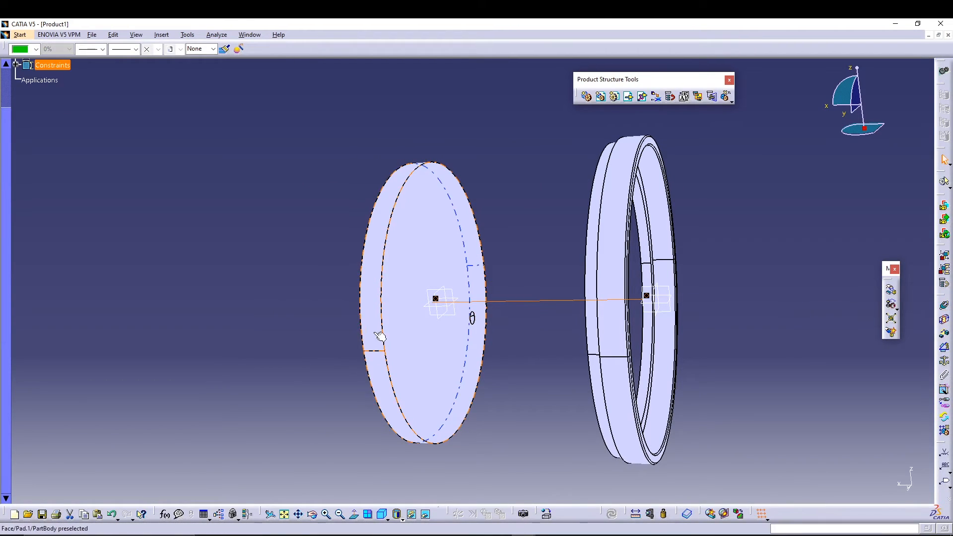
- Add a contact constraint between the ring's inner ledge face and the cover's flat back face, and update the assembly
{"action": "left_click", "coordinate": [944, 319]}
{"action": "middle_click_drag", "start_coordinate": [730, 261], "coordinate": [590, 250]}
{"action": "left_click", "coordinate": [621, 199]}
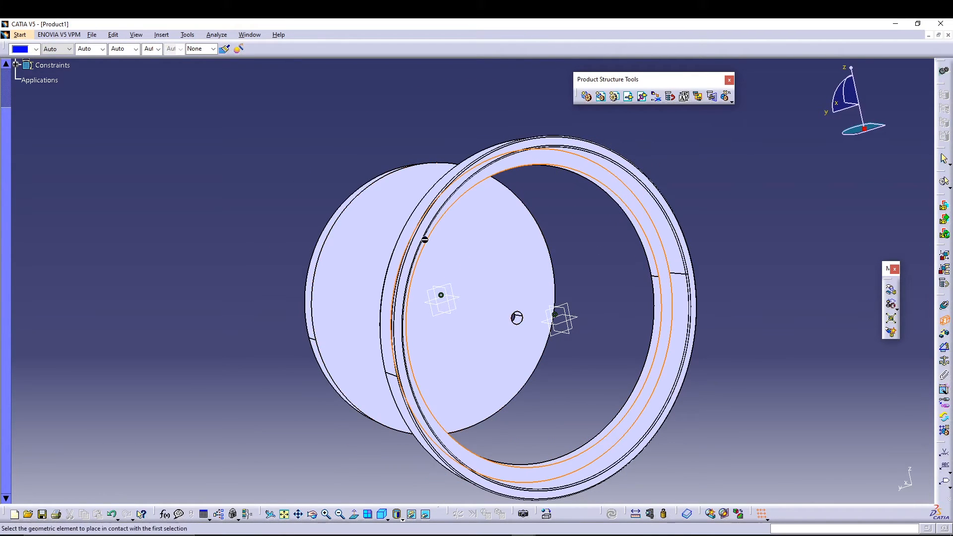
{"action": "left_click", "coordinate": [369, 245]}
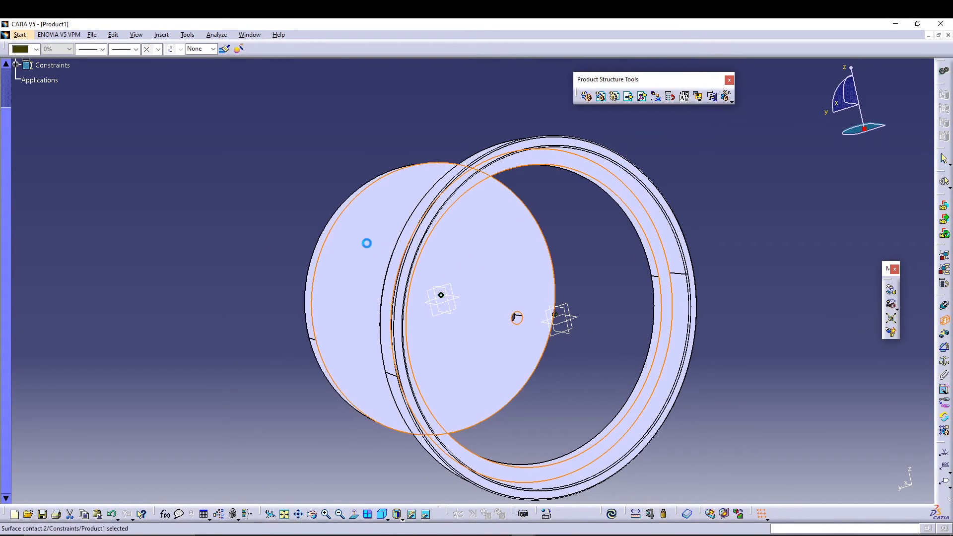
{"action": "left_click", "coordinate": [613, 515]}
{"action": "middle_click_drag", "start_coordinate": [339, 403], "coordinate": [427, 312]}
{"action": "middle_click_drag", "start_coordinate": [499, 301], "coordinate": [375, 298]}
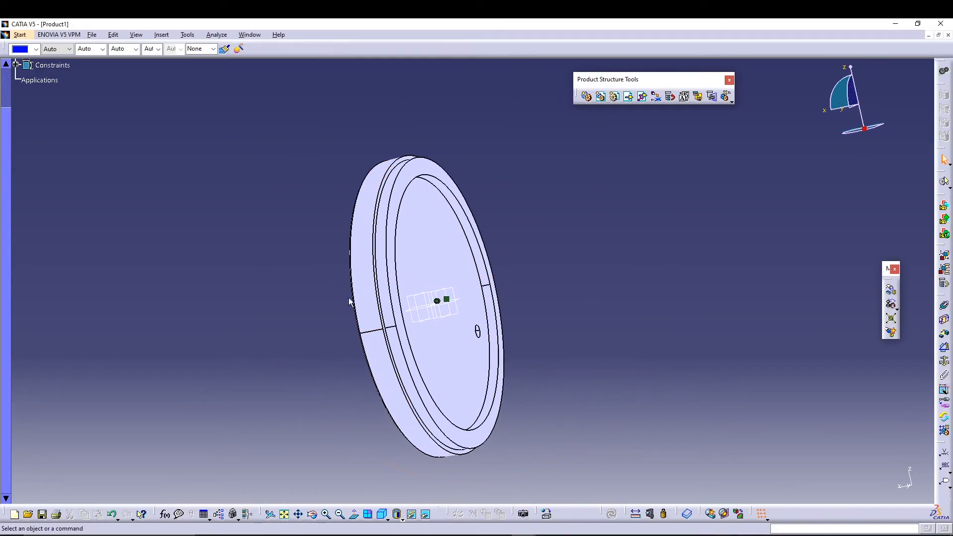
{"action": "middle_click_drag", "start_coordinate": [269, 313], "coordinate": [415, 333]}
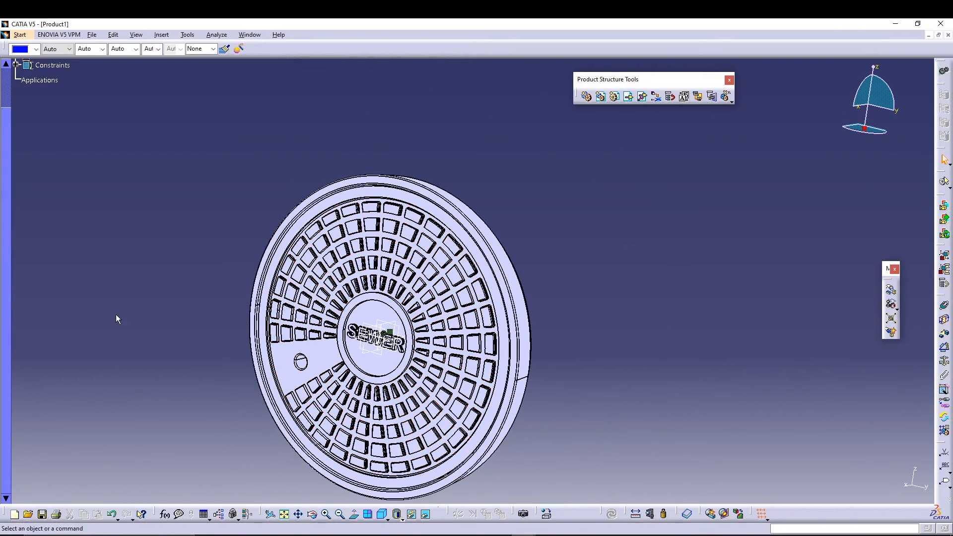
{"action": "middle_click_drag", "start_coordinate": [117, 319], "coordinate": [186, 258]}
- Hide the assembly's Constraints group
{"action": "left_click", "coordinate": [411, 514]}
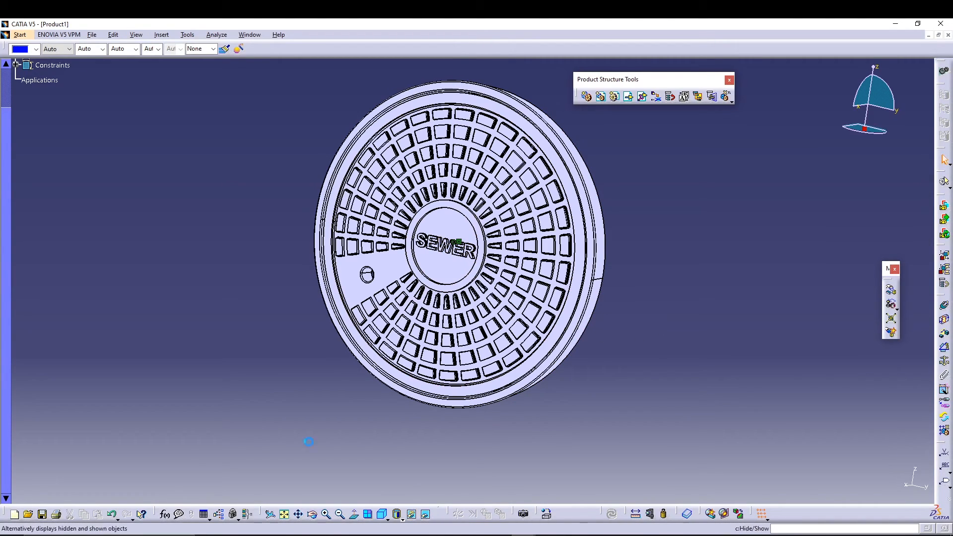
{"action": "scroll", "coordinate": [162, 237], "scroll_direction": "up", "scroll_amount": 1}
{"action": "right_click", "coordinate": [54, 111]}
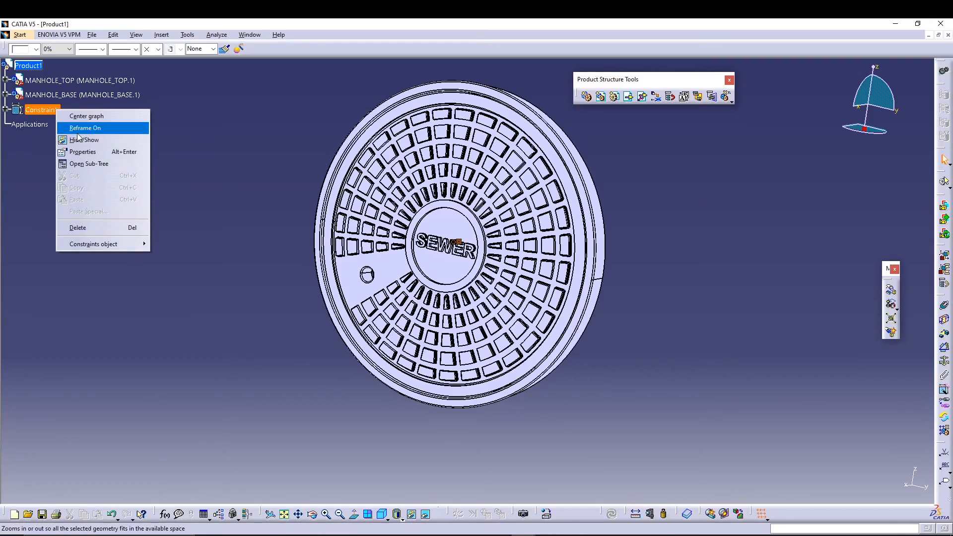
{"action": "left_click", "coordinate": [89, 140]}
{"action": "middle_click_drag", "start_coordinate": [201, 207], "coordinate": [710, 285]}
{"action": "middle_click_drag", "start_coordinate": [560, 265], "coordinate": [663, 274]}
{"action": "middle_click_drag", "start_coordinate": [602, 270], "coordinate": [197, 258]}
{"action": "middle_click_drag", "start_coordinate": [632, 293], "coordinate": [269, 418]}
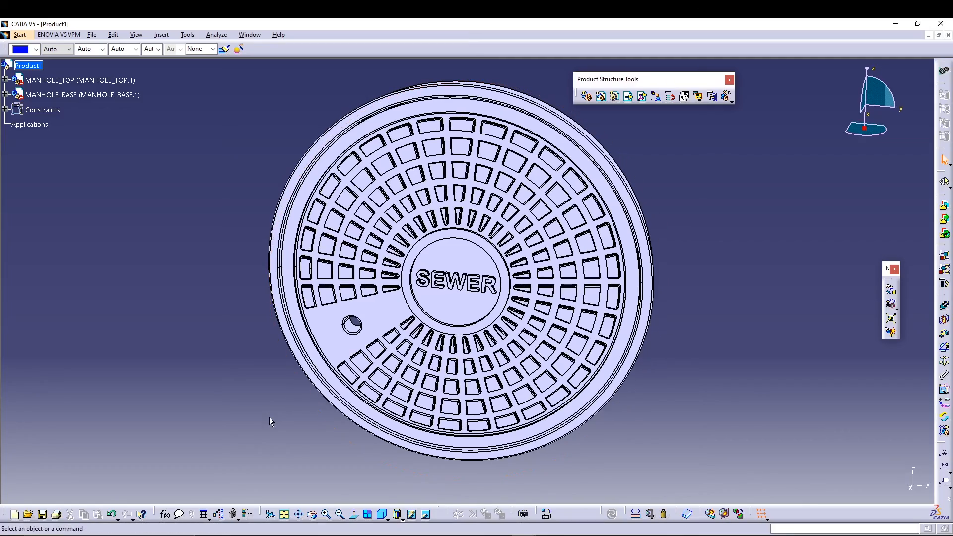
{"action": "middle_click_drag", "start_coordinate": [687, 330], "coordinate": [707, 369]}
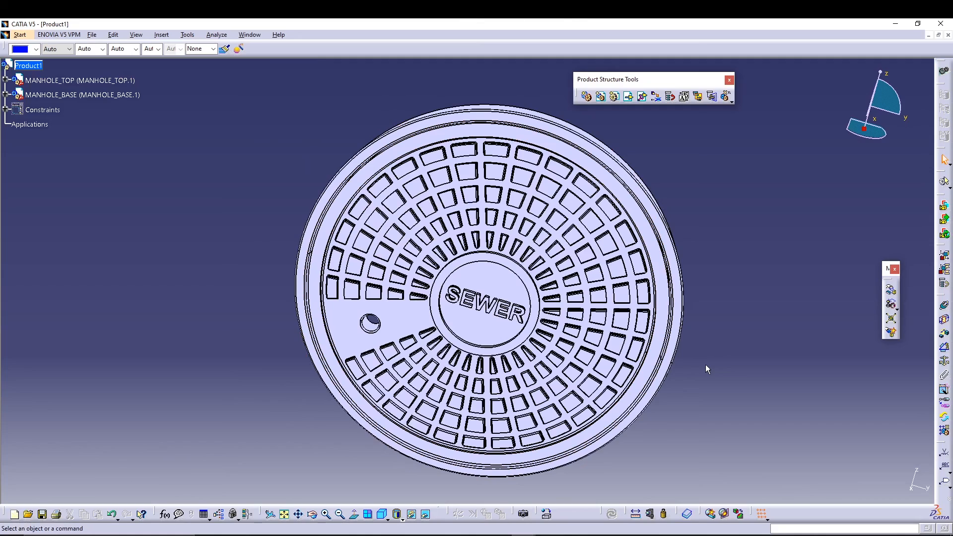